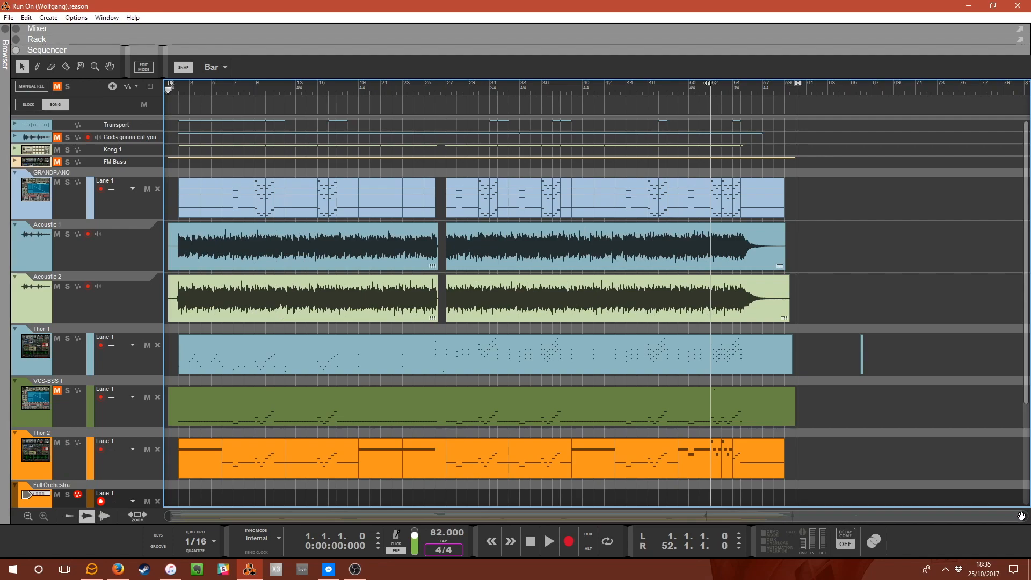
Survey the song's tracks across the whole sequencer timeline.
drag(1024, 516, 290, 465)
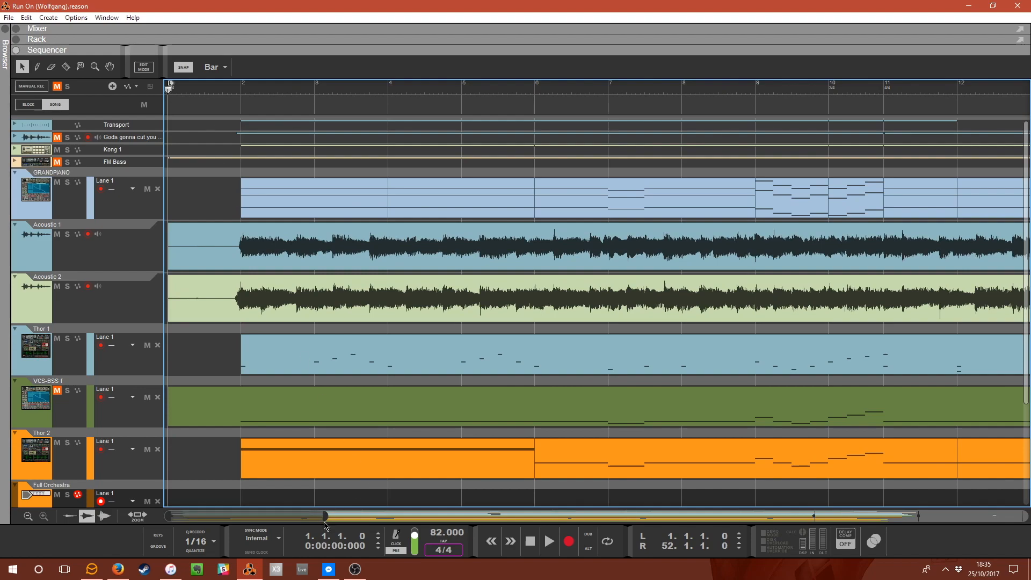
drag(325, 516, 949, 501)
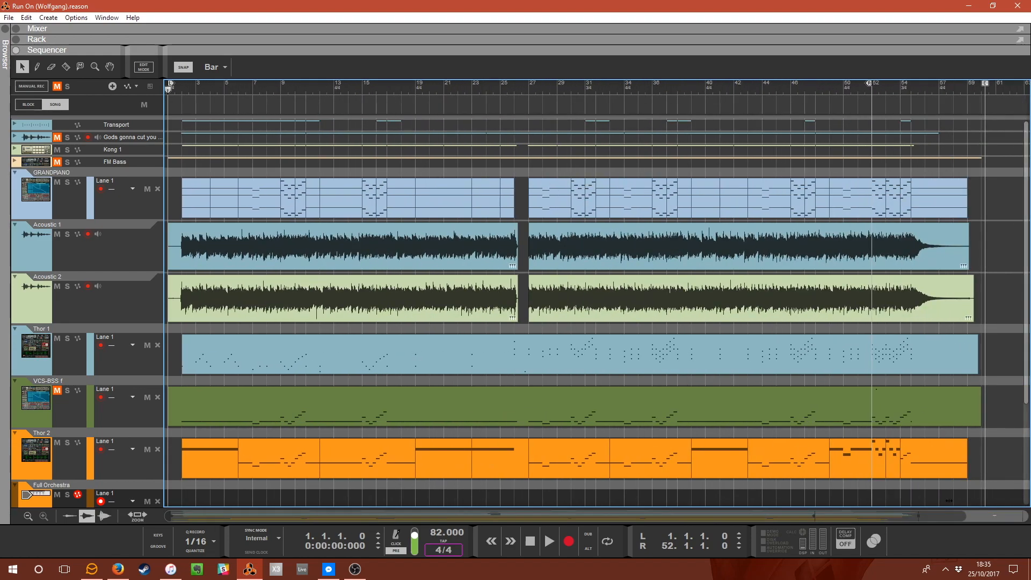
scroll(329, 306, down, 3)
scroll(330, 310, up, 3)
scroll(196, 226, down, 3)
scroll(197, 225, down, 1)
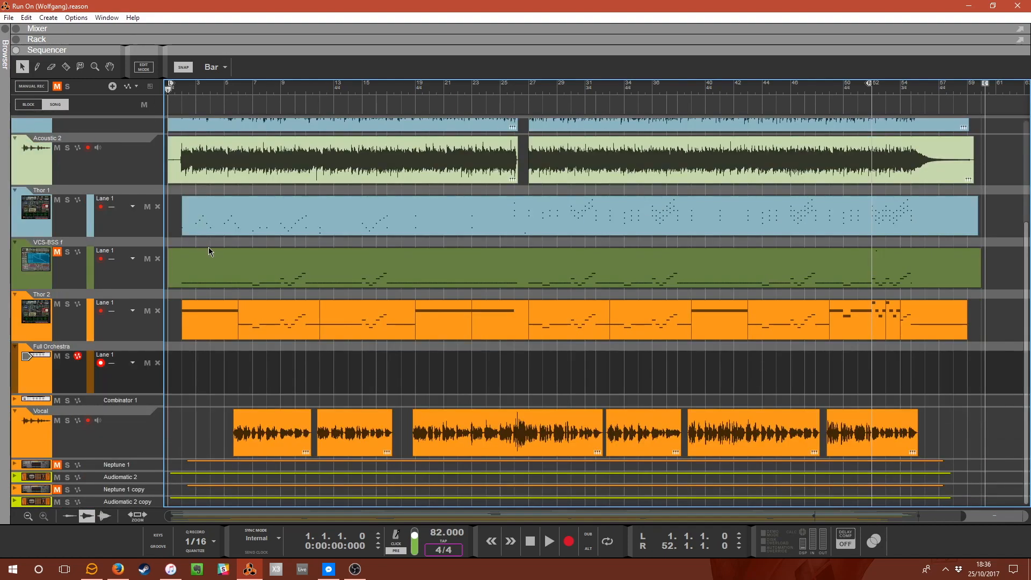
Open the rack to examine the song's devices, then return to the full sequencer.
scroll(213, 251, up, 4)
drag(176, 49, 220, 395)
scroll(376, 322, up, 20)
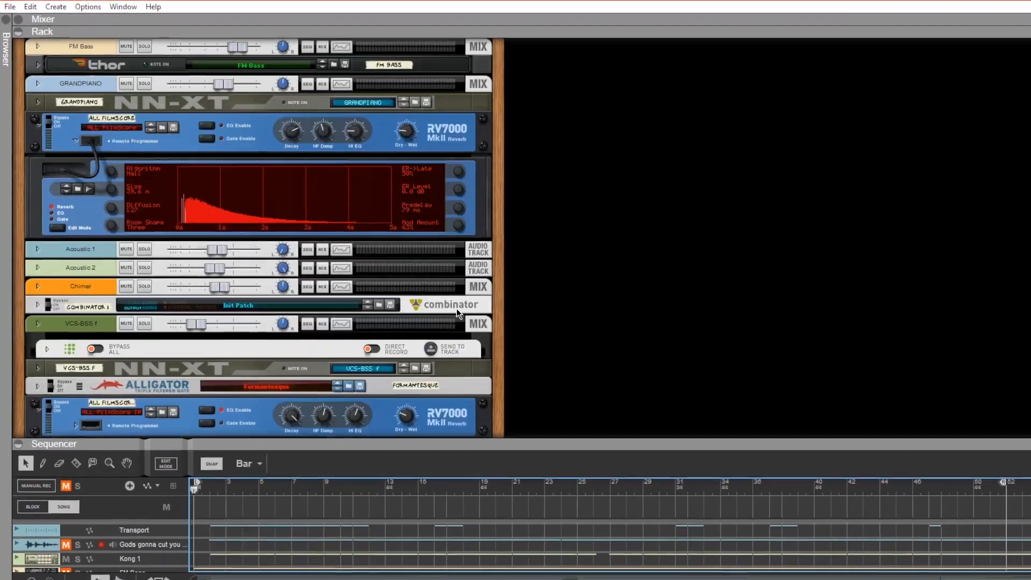
scroll(515, 344, down, 15)
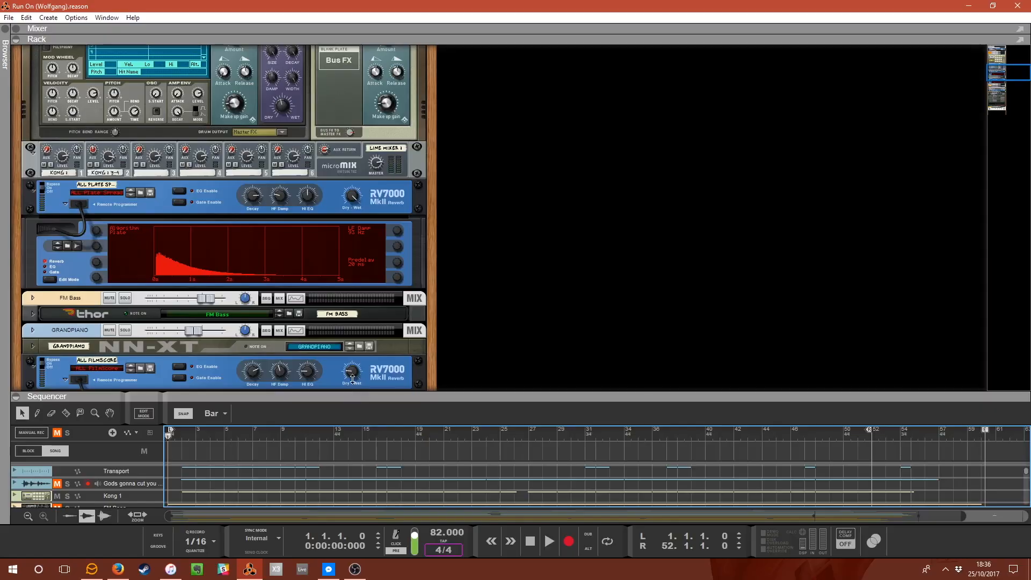
drag(359, 396, 466, 2)
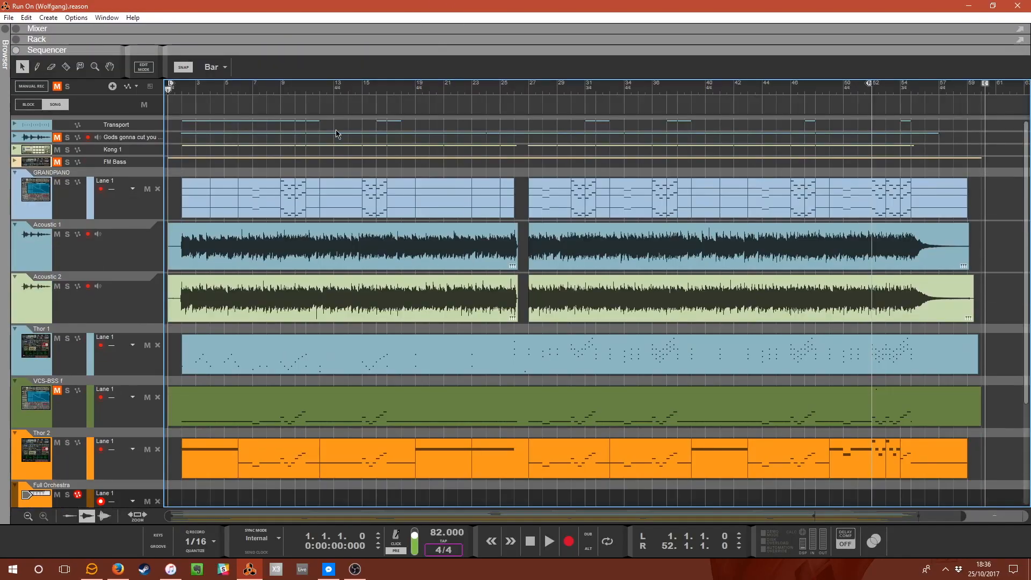
Fold the VCS-BSS 1 track and start playback from bar 2.
click(183, 92)
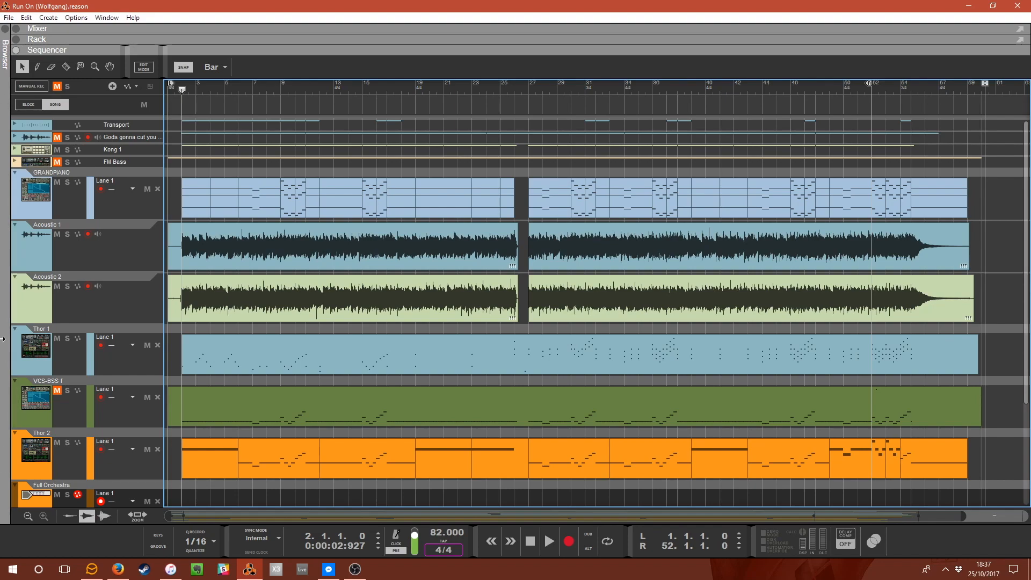
click(15, 382)
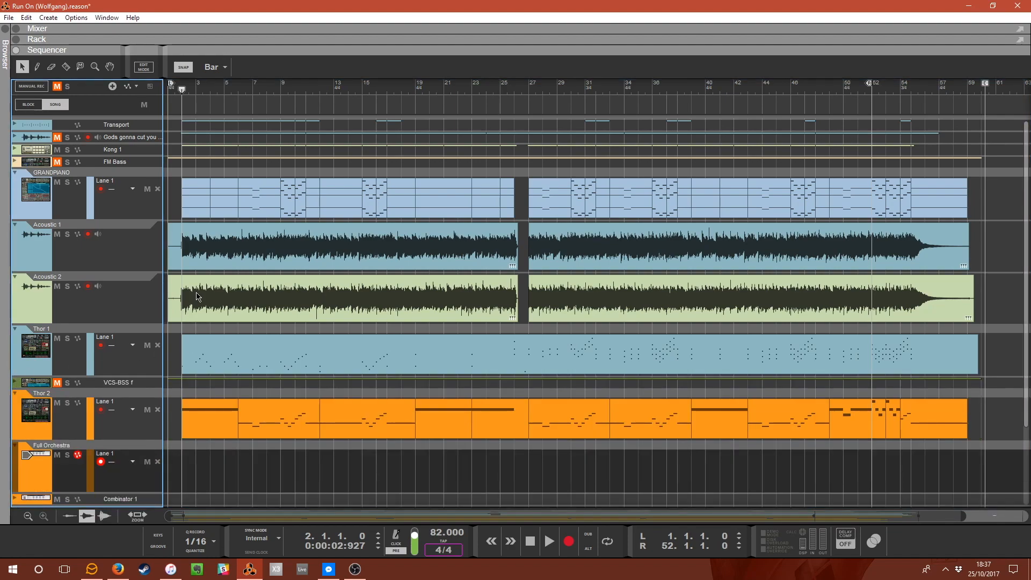
key(space)
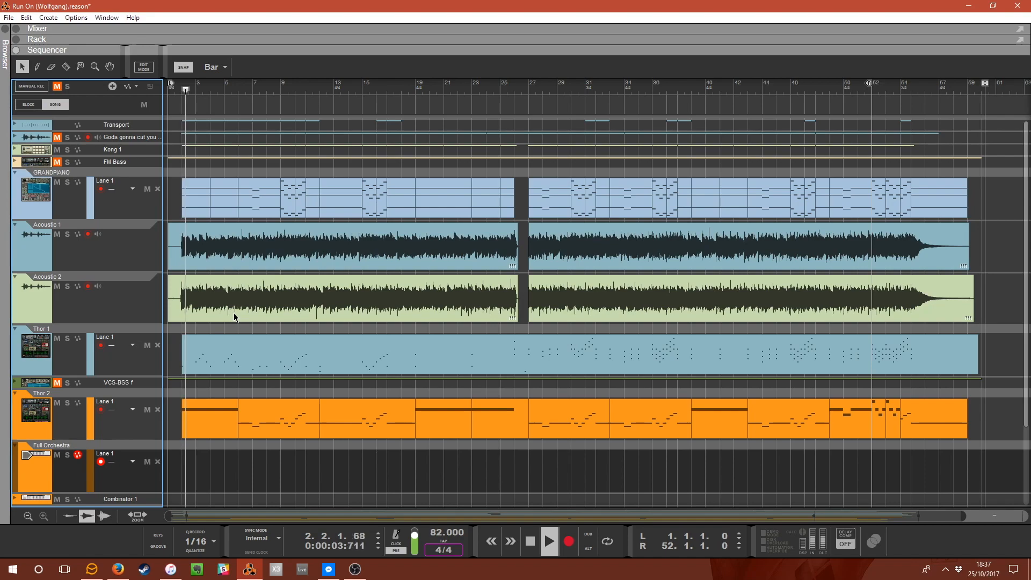
Fold the Full Orchestra and Thor 2 tracks in the sequencer.
scroll(220, 323, down, 4)
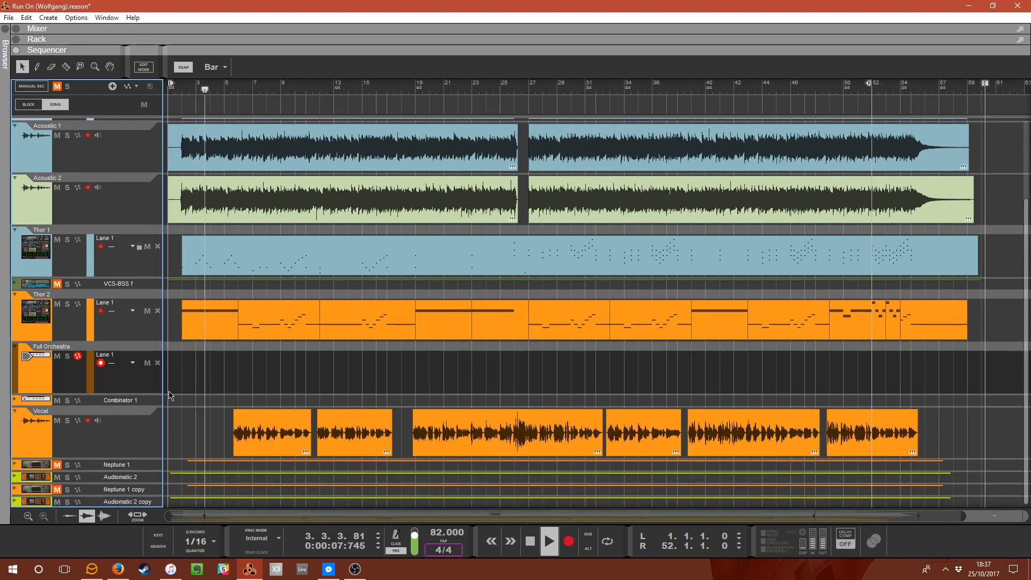
click(14, 347)
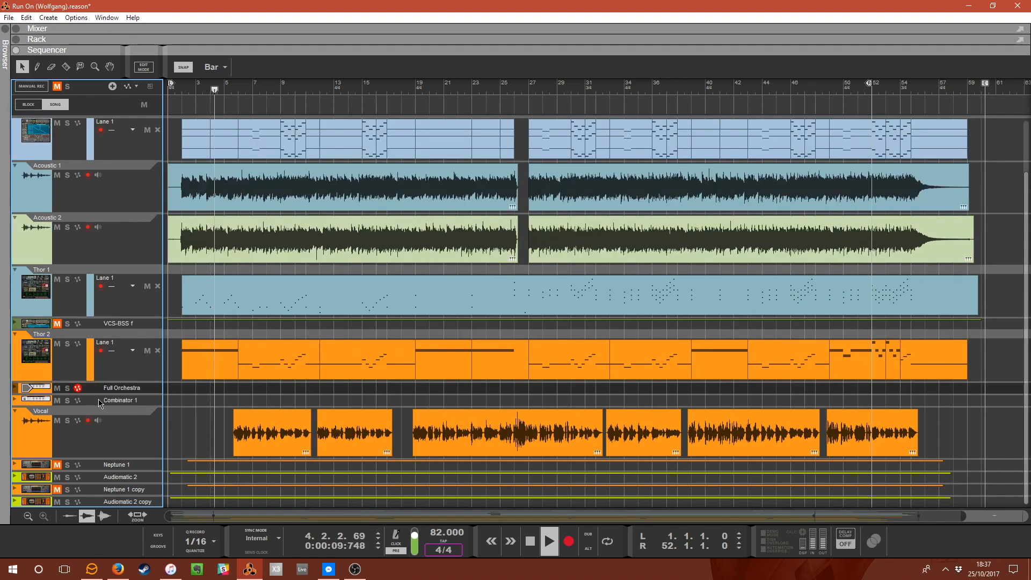
click(15, 334)
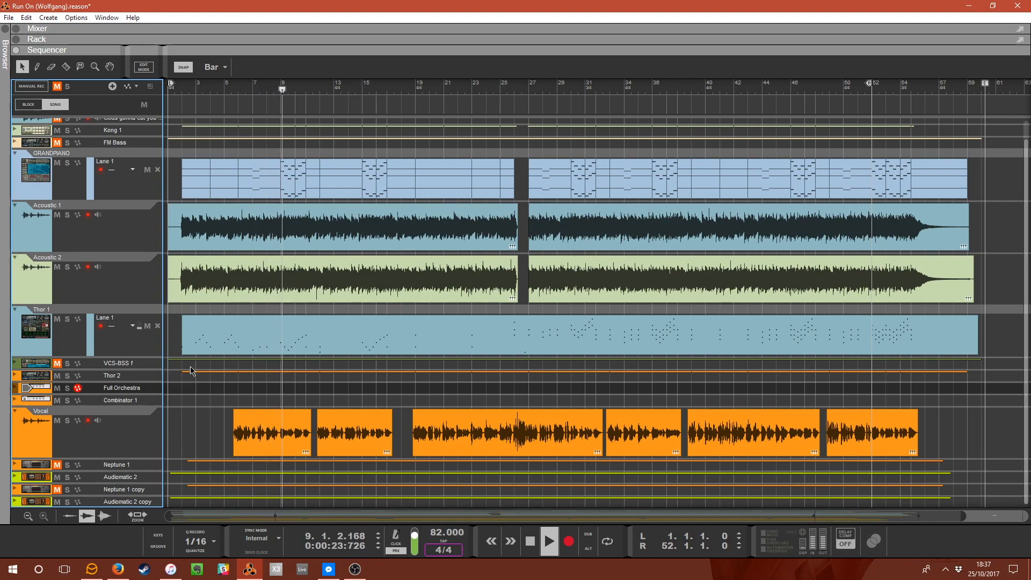
Unfold the Kong 1 track and stop playback.
scroll(225, 384, up, 1)
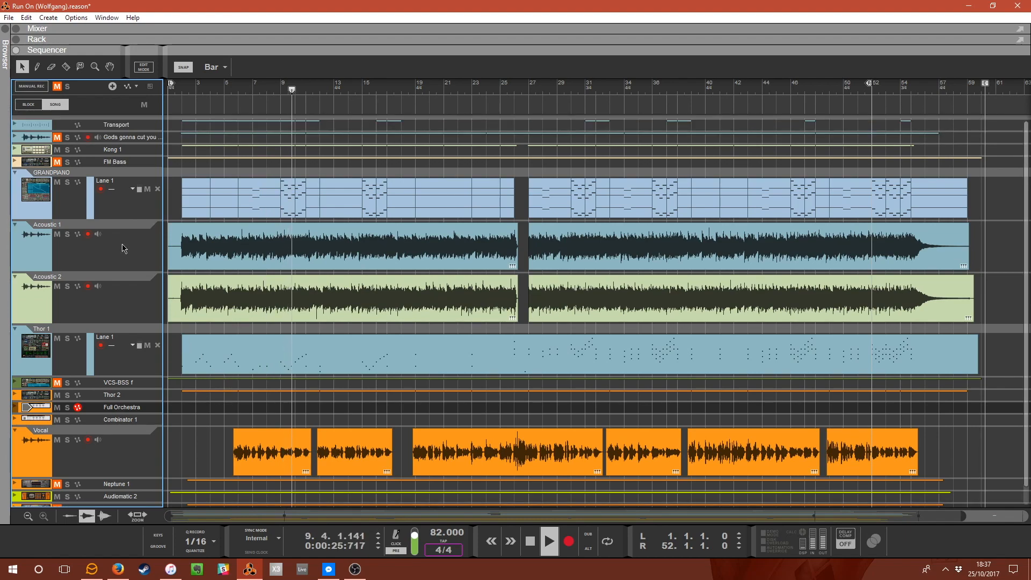
click(16, 151)
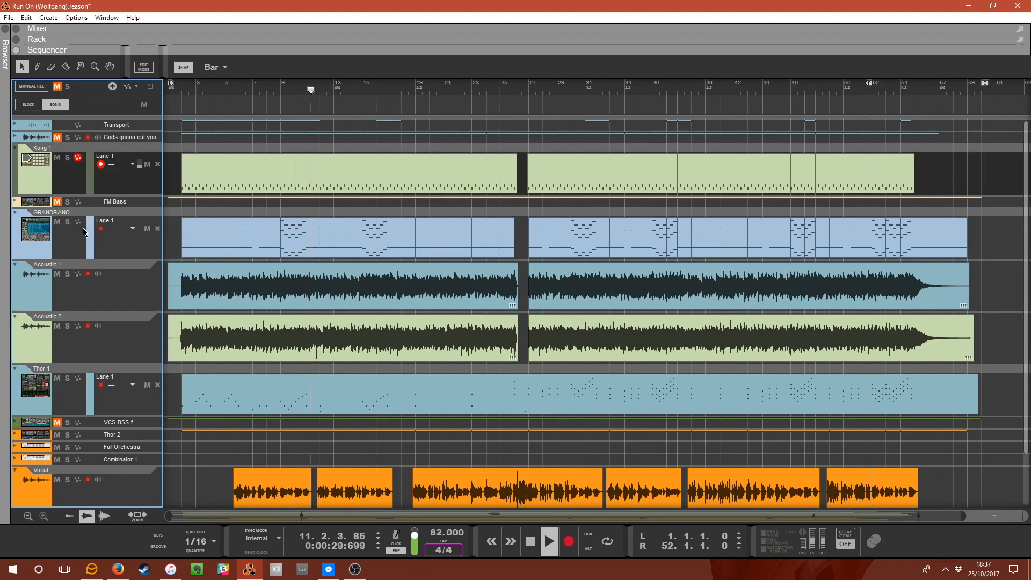
scroll(264, 295, down, 2)
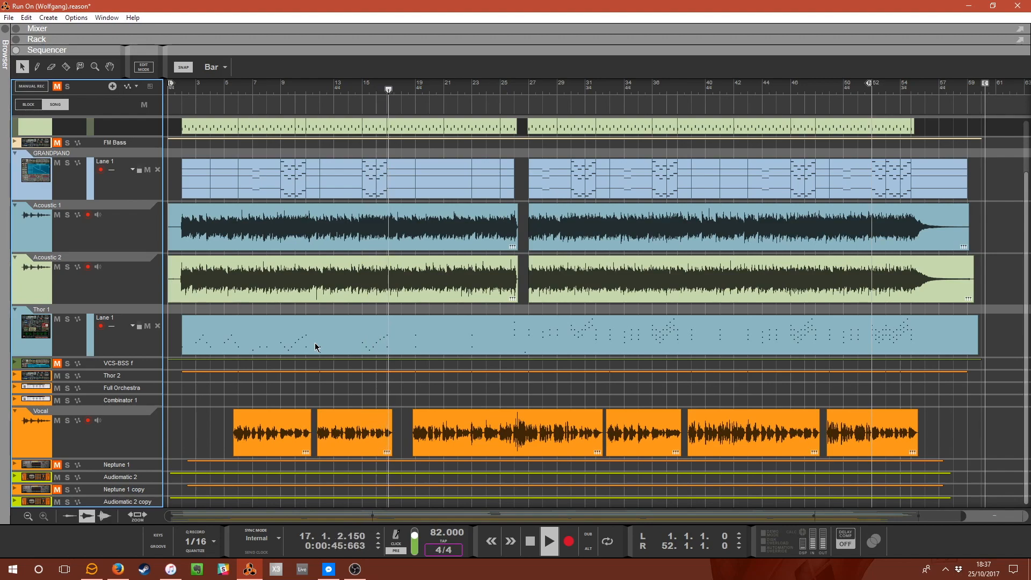
key(space)
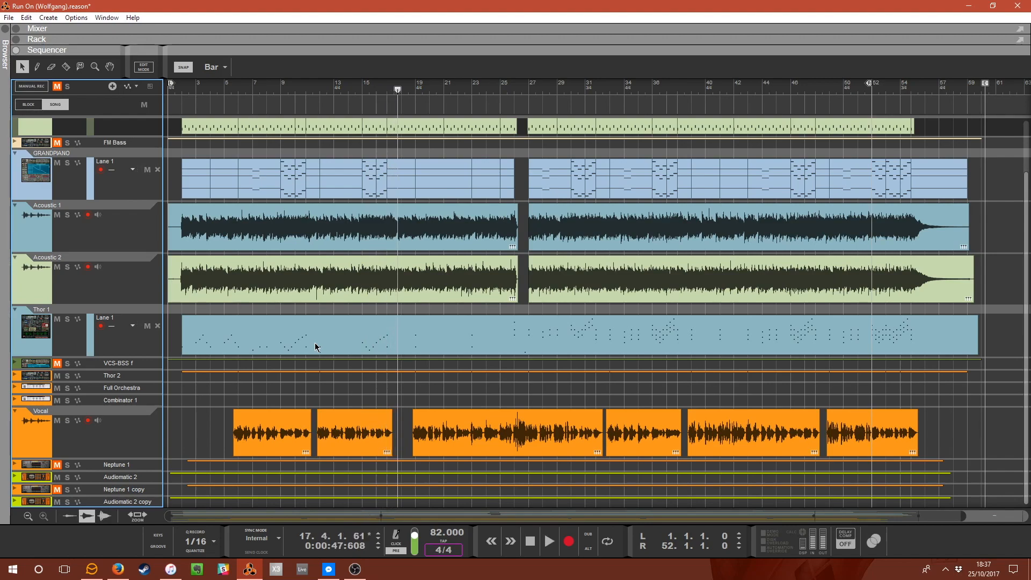
scroll(283, 350, up, 3)
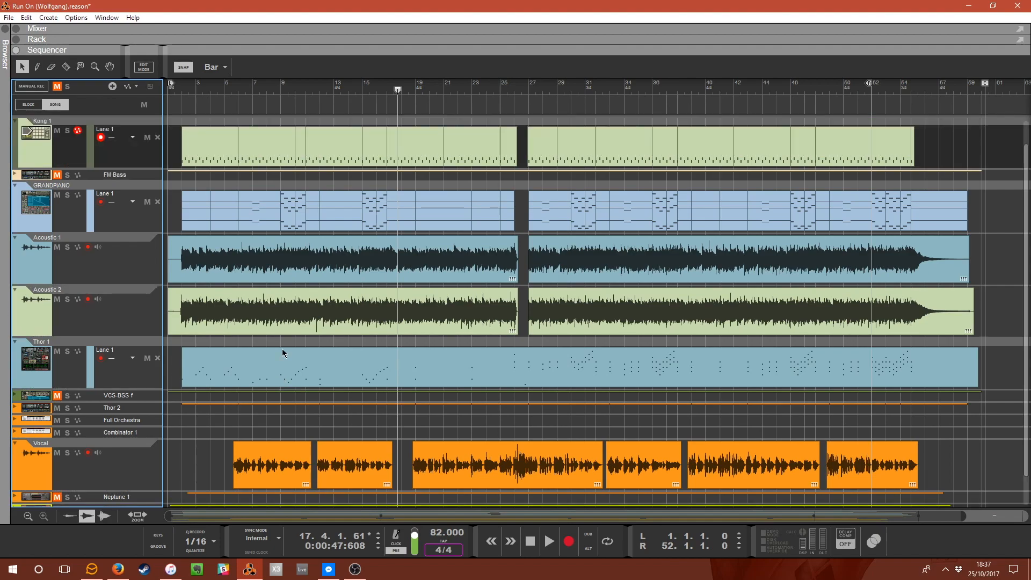
Maximize the rack and solo the Line Mixer 1 channel feeding Kong.
double_click(211, 41)
scroll(261, 378, up, 3)
scroll(262, 377, up, 5)
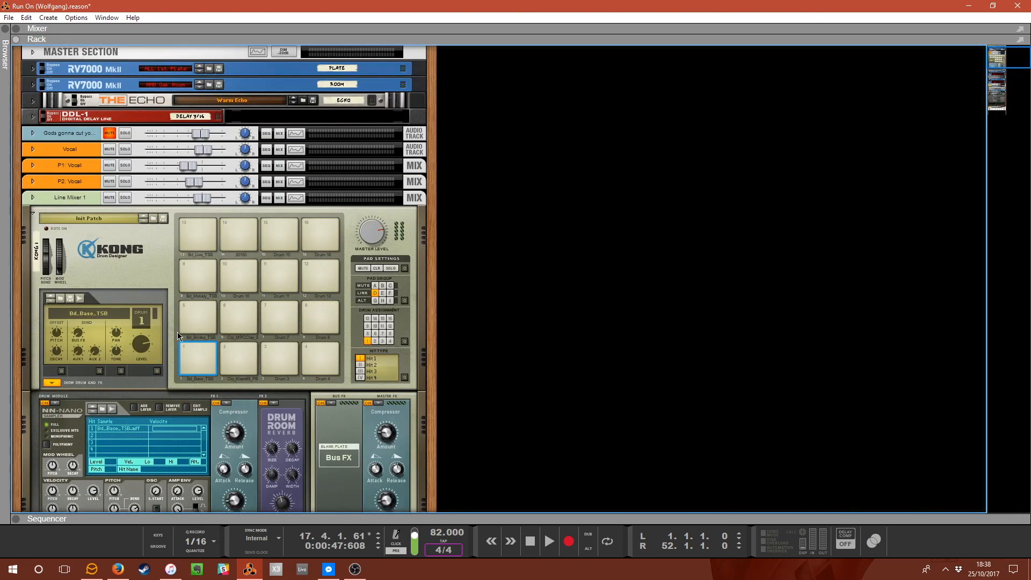
click(125, 197)
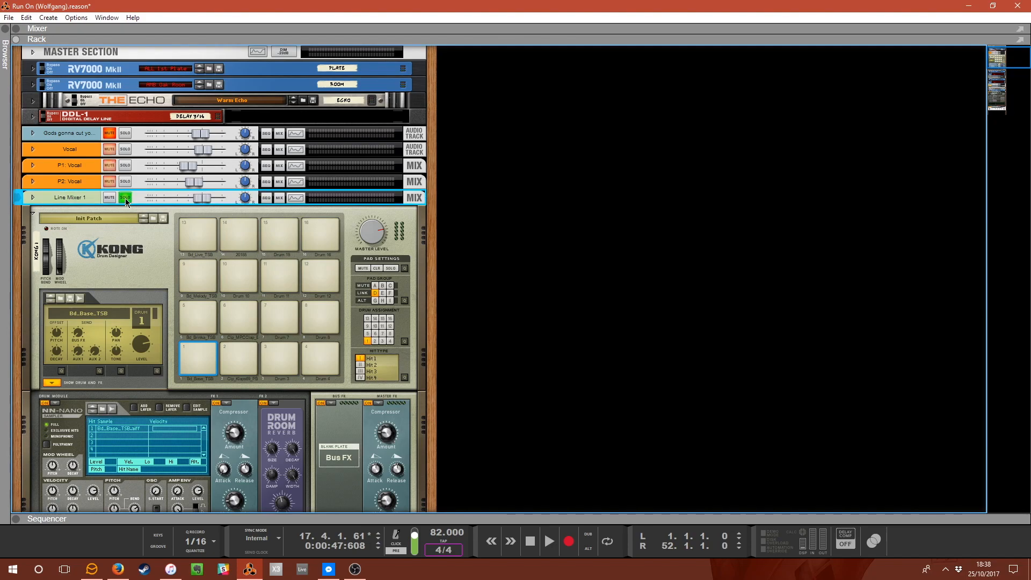
Restore the sequencer below the rack and audition the soloed Kong part from bar 2.
double_click(322, 519)
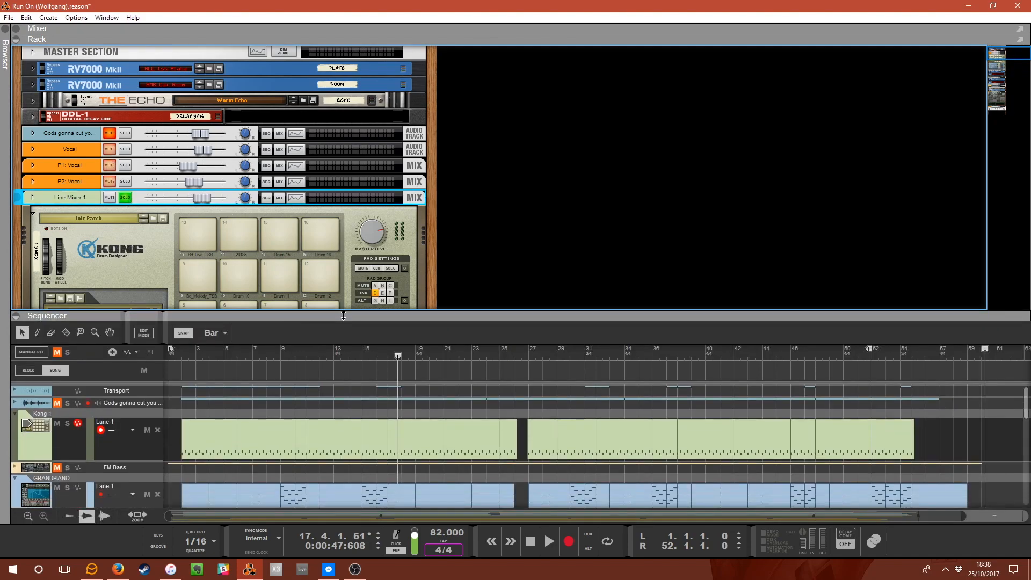
click(182, 357)
key(space)
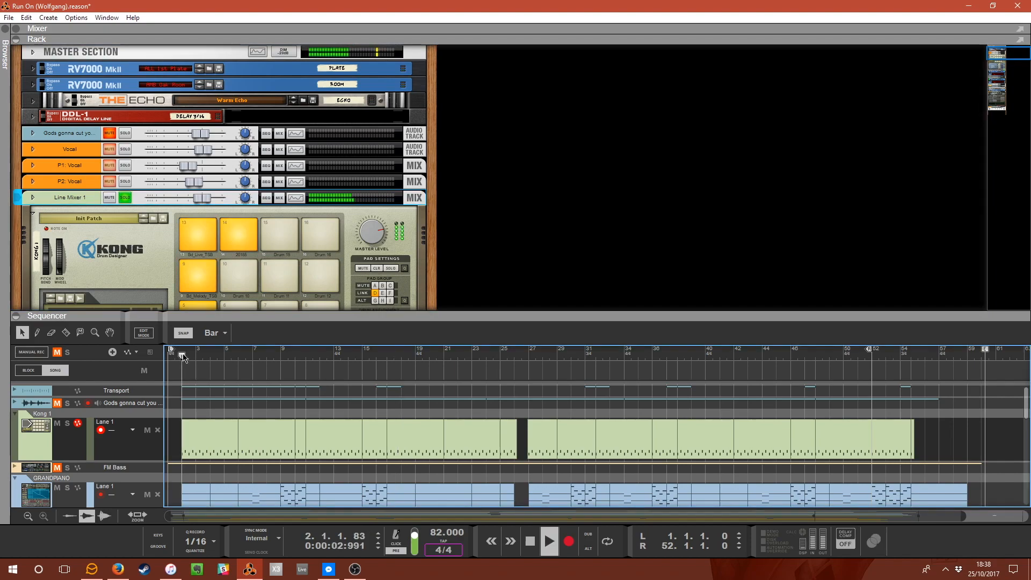
scroll(269, 258, down, 5)
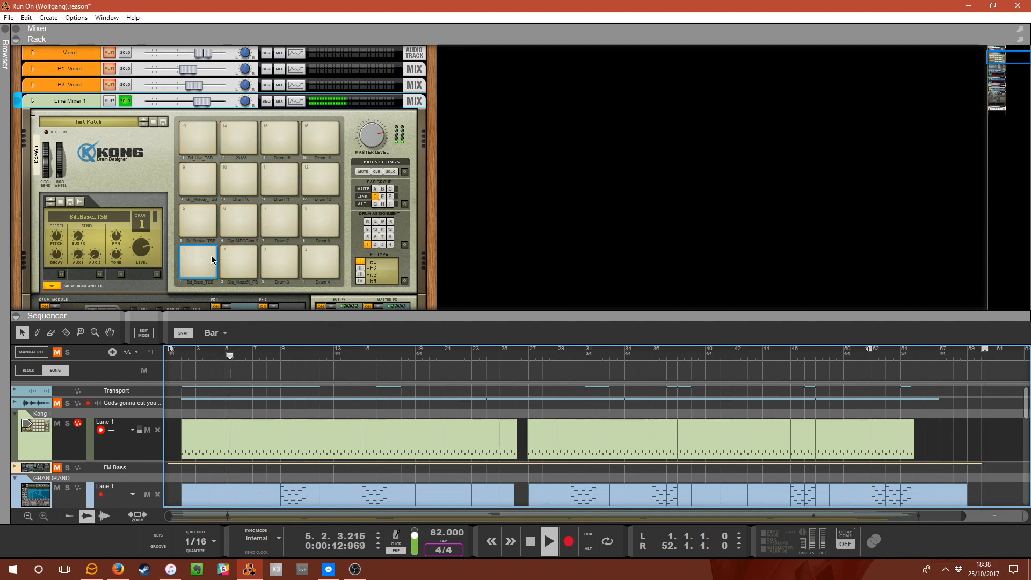
key(space)
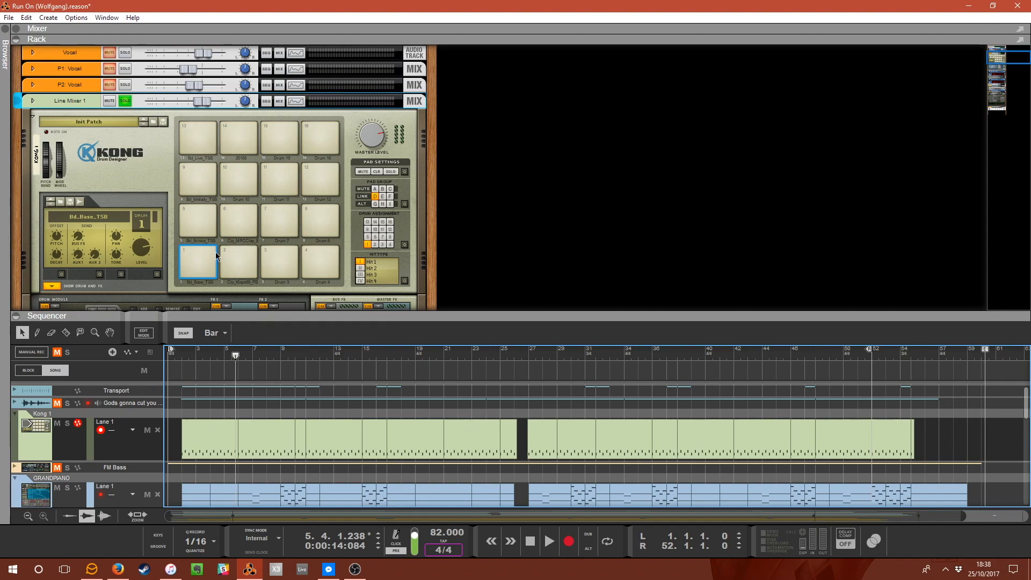
Select and audition Kong's kick and clap pads, drums 1, 2 and 6.
scroll(215, 252, down, 4)
scroll(215, 252, up, 2)
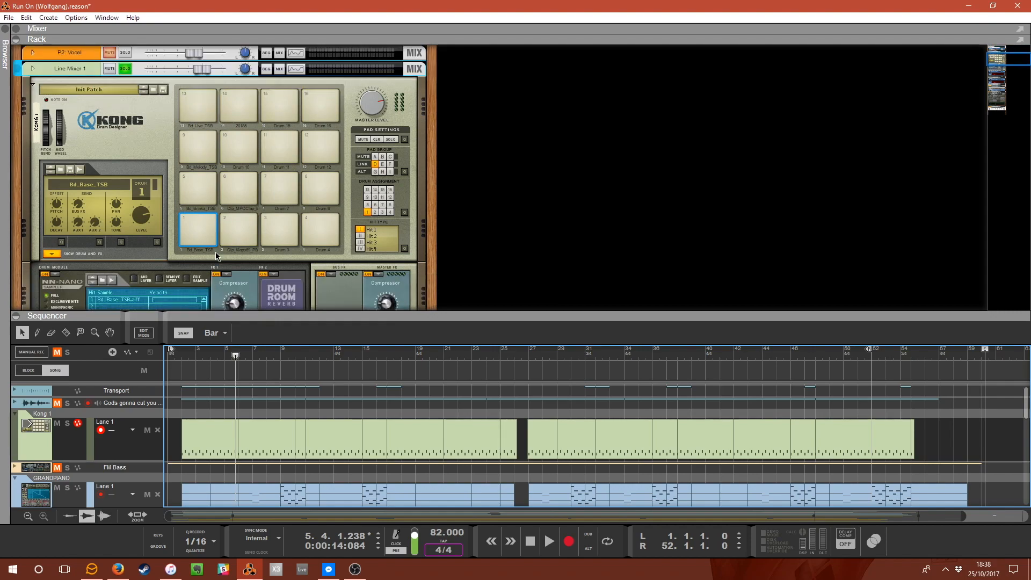
click(237, 225)
click(206, 223)
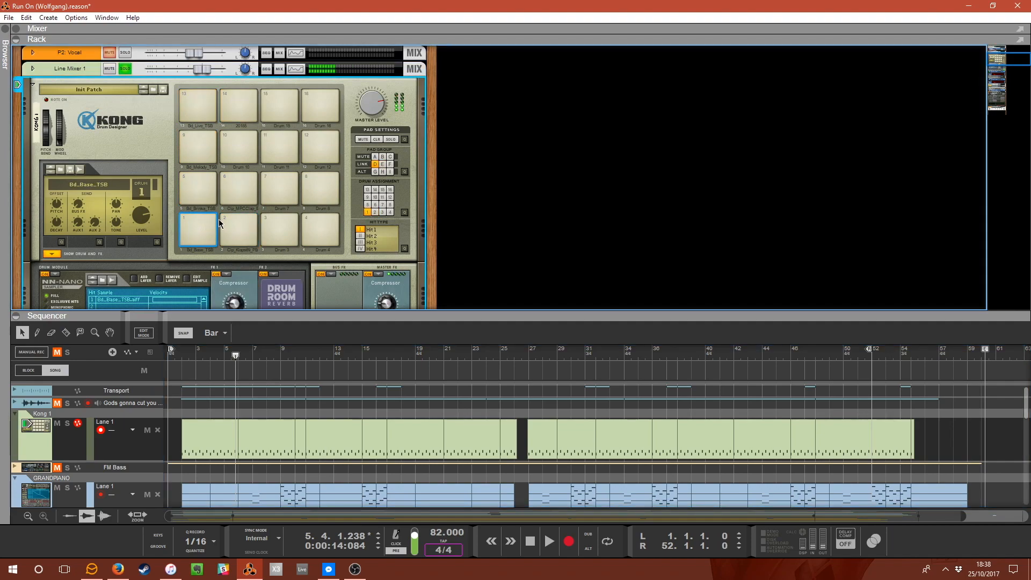
click(235, 218)
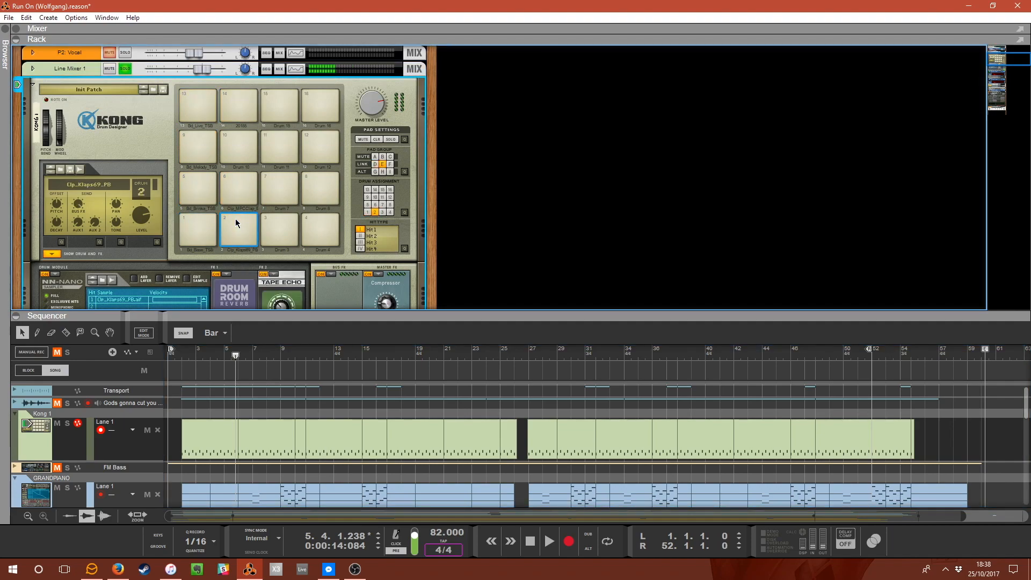
click(235, 186)
scroll(243, 227, down, 4)
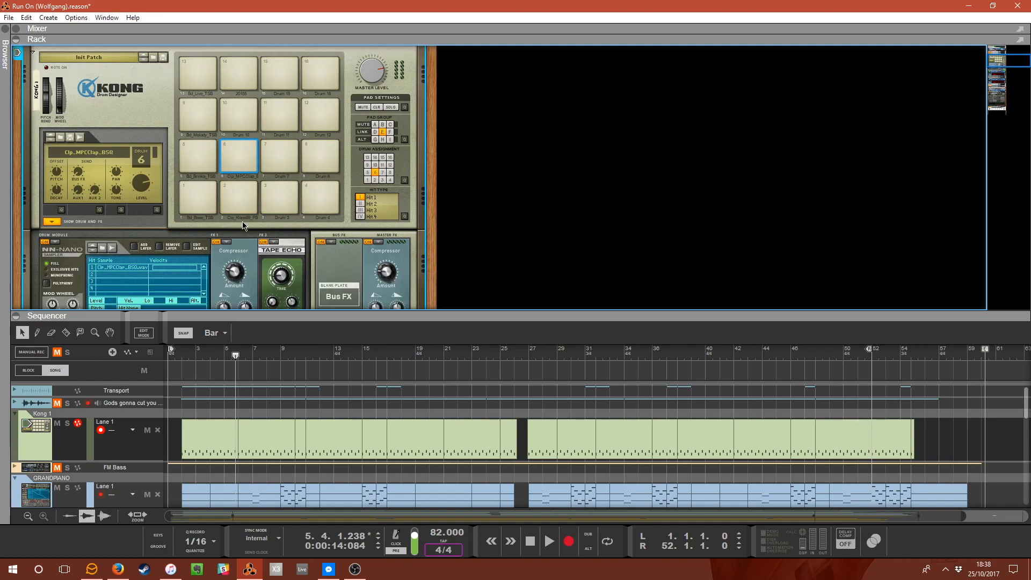
click(231, 157)
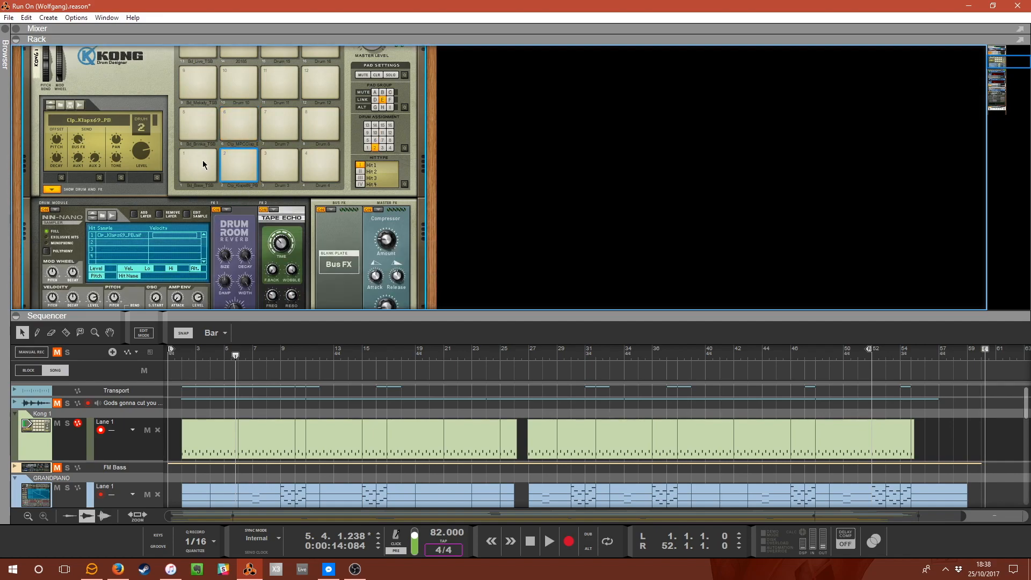
click(240, 161)
Select and audition Kong's kick drum pads 1, 5, 9 and 13.
scroll(190, 160, down, 8)
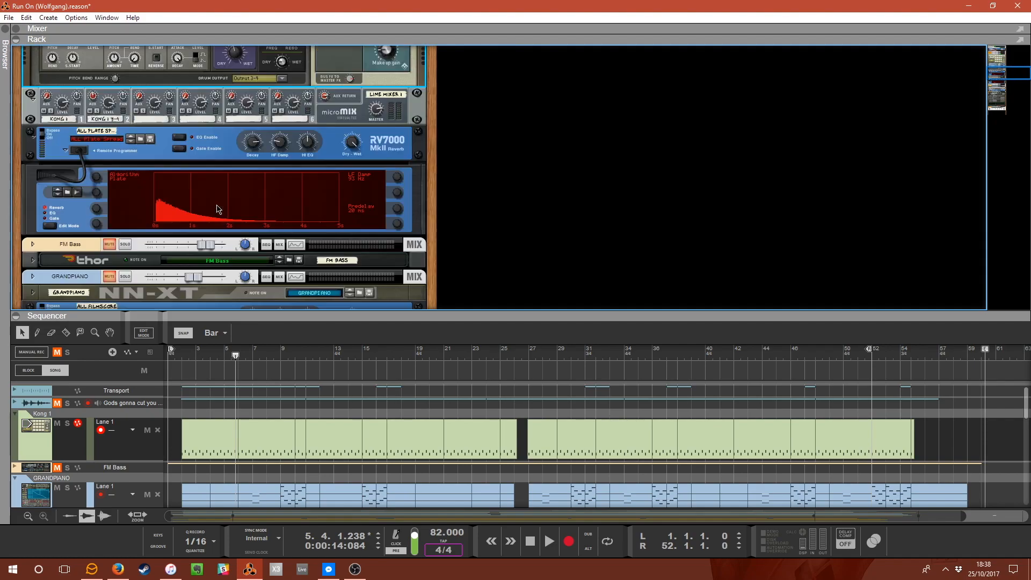
scroll(254, 263, up, 6)
scroll(255, 263, up, 3)
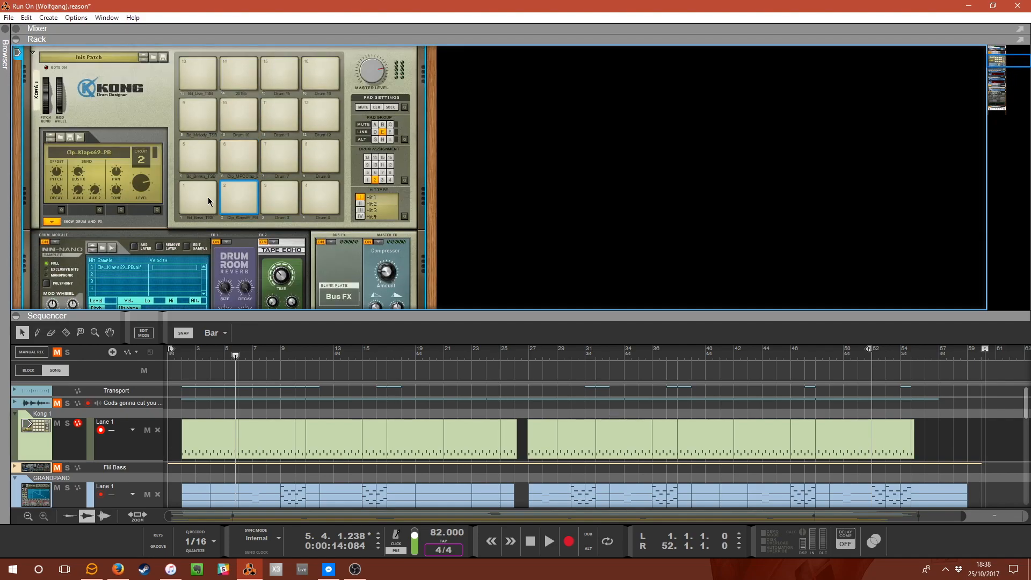
click(195, 187)
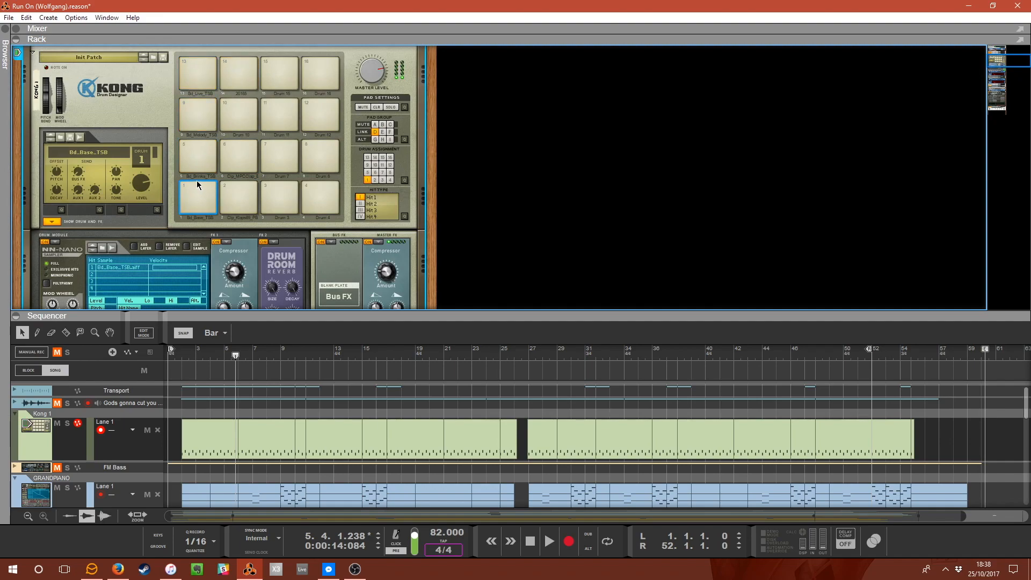
click(196, 162)
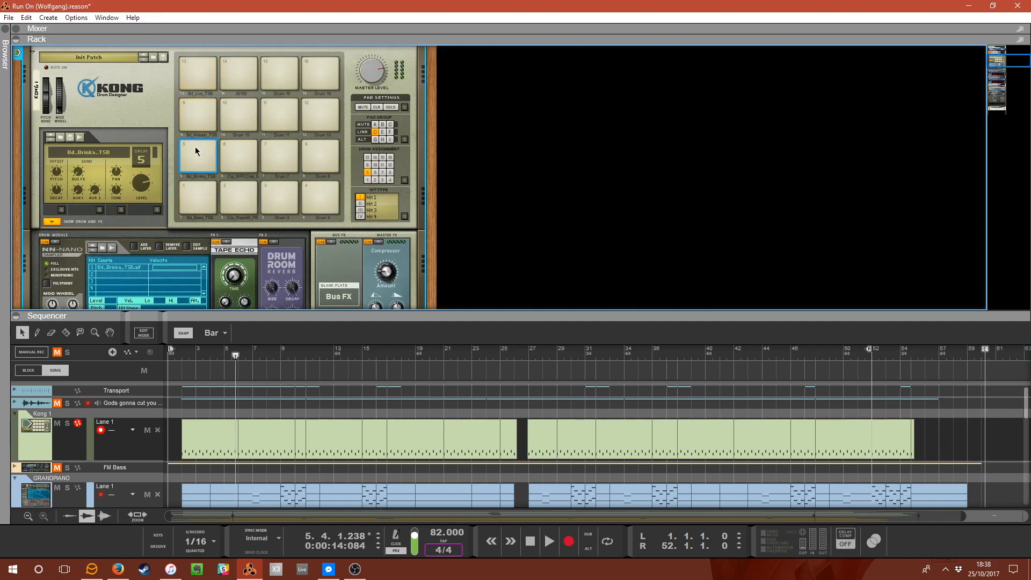
click(199, 123)
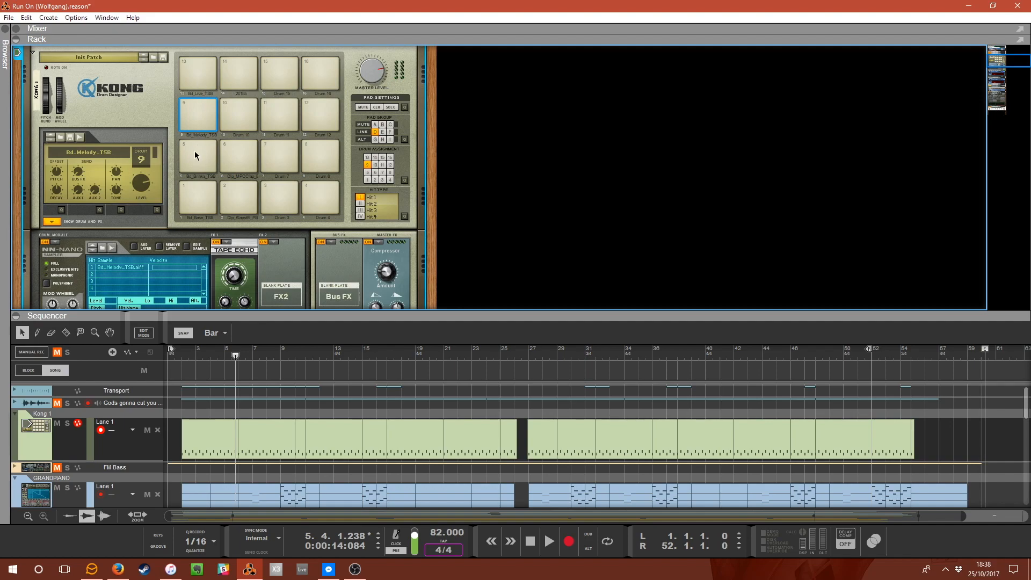
scroll(250, 225, down, 3)
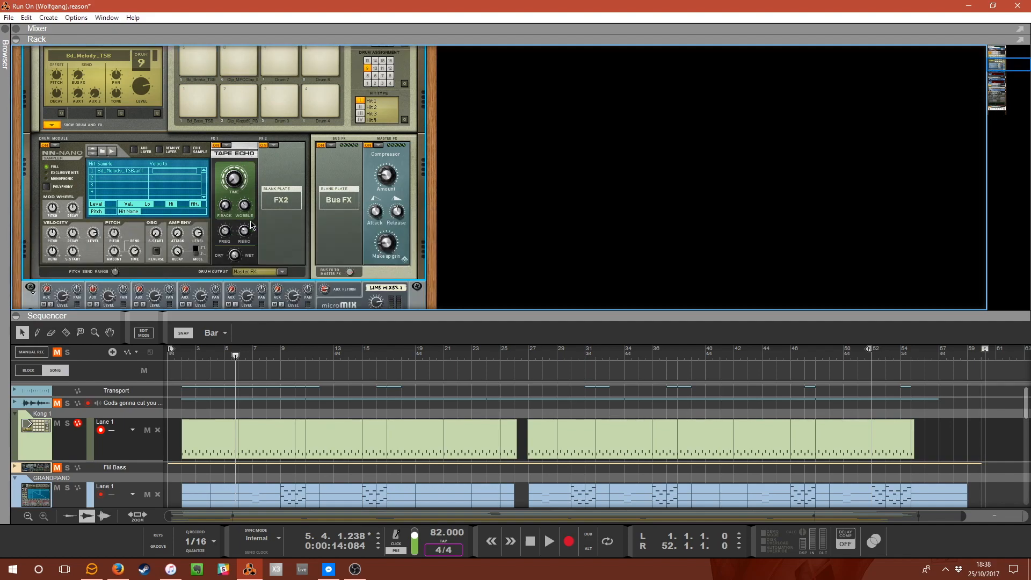
scroll(274, 240, up, 5)
click(209, 134)
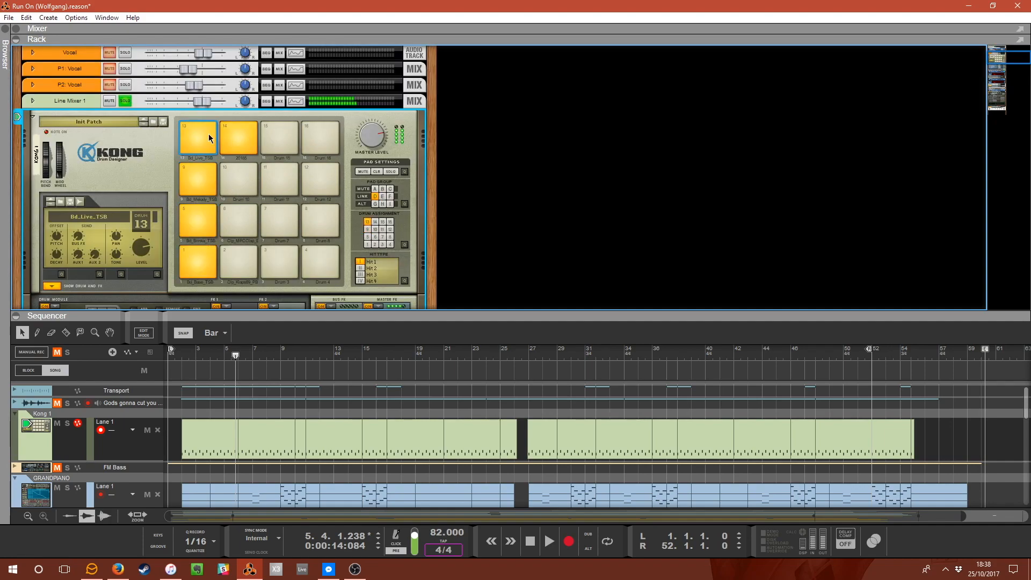
Select drum pad 14 on the Kong drum kit.
scroll(217, 174, down, 2)
scroll(217, 174, down, 5)
scroll(221, 185, up, 5)
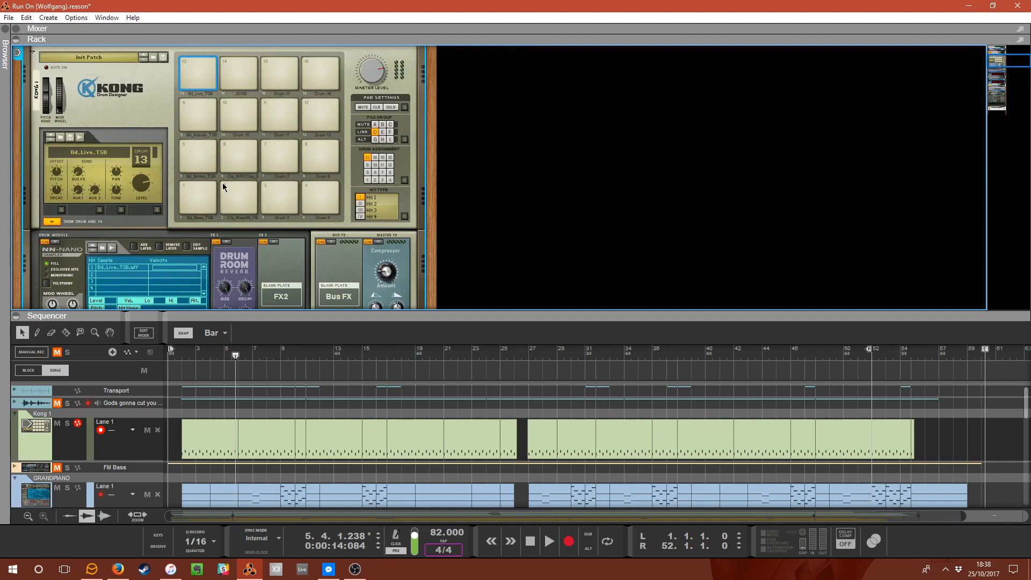
click(245, 74)
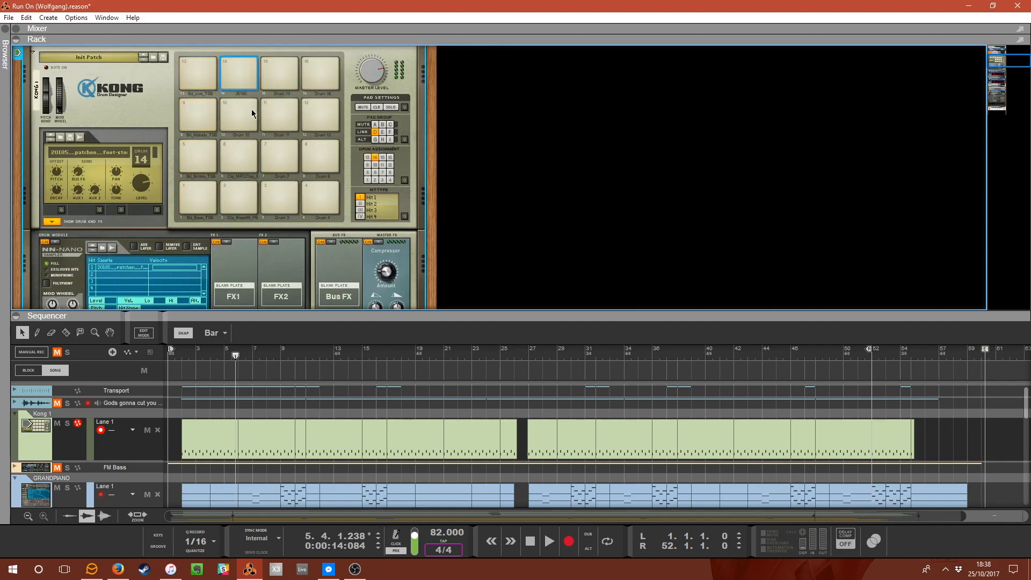
scroll(251, 111, down, 5)
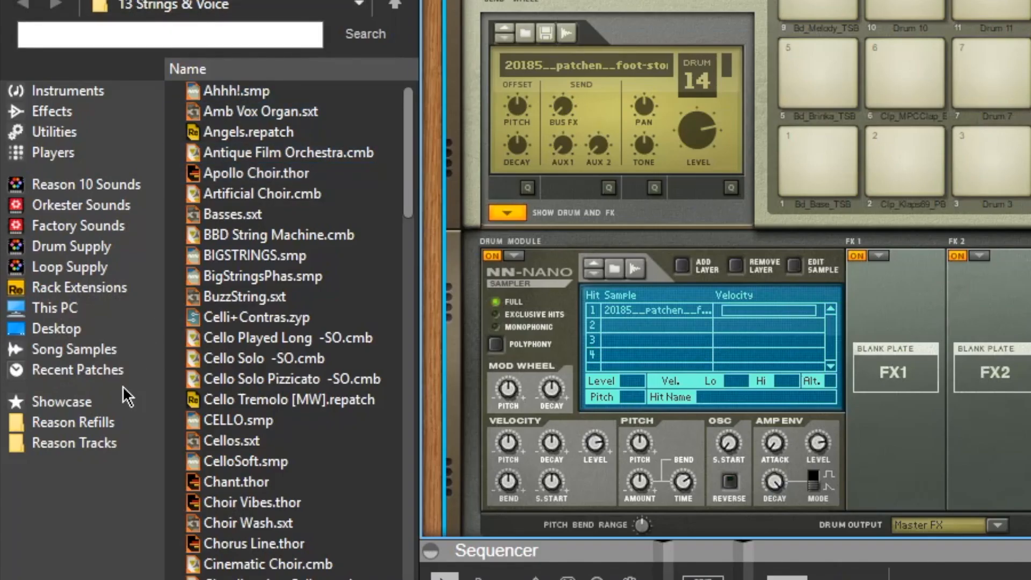
Open the browser's Song Samples and expand Assigned Samples, then the Kong 1 folder.
click(83, 356)
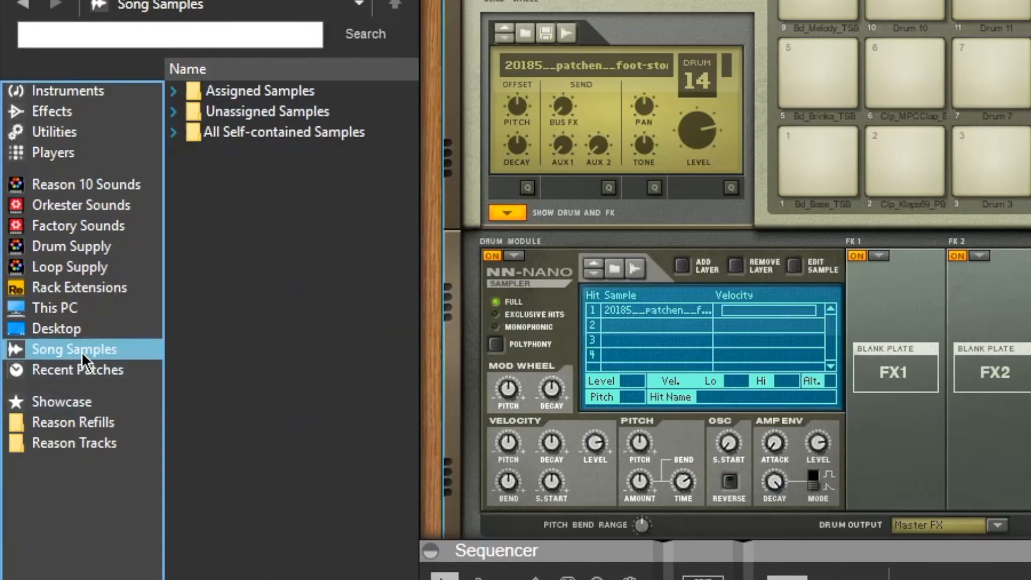
click(182, 99)
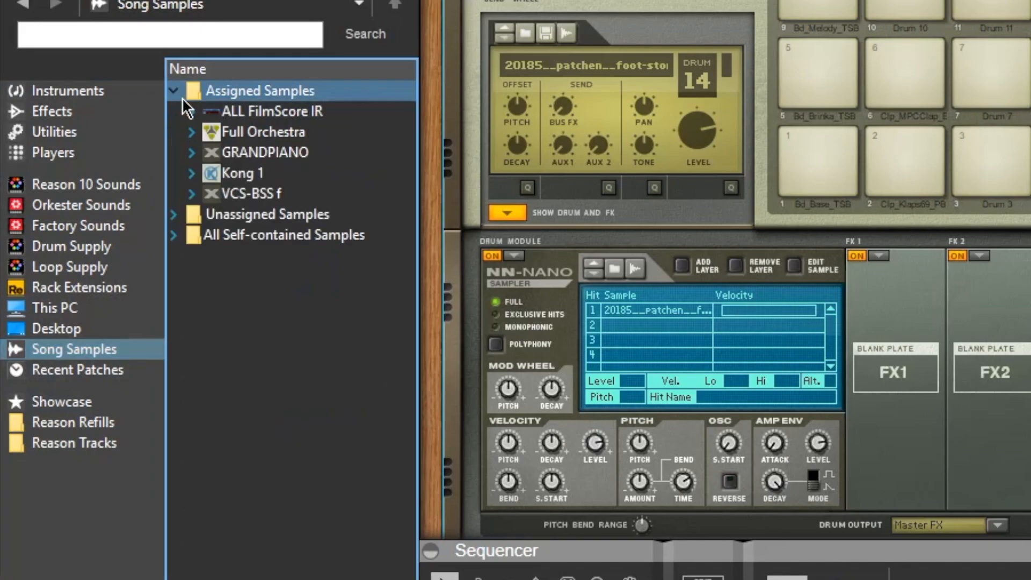
click(212, 146)
click(204, 179)
click(195, 175)
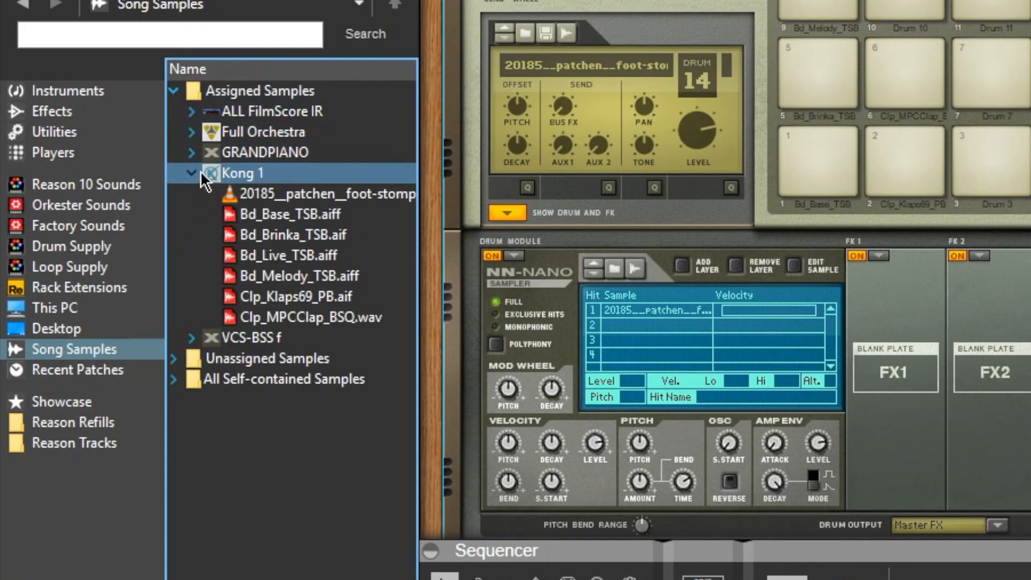
Audition each sample in the Kong 1 folder, from the foot-stomp patch through Clp_MPCClap_BSQ.wav.
click(347, 235)
click(343, 253)
click(344, 215)
click(302, 197)
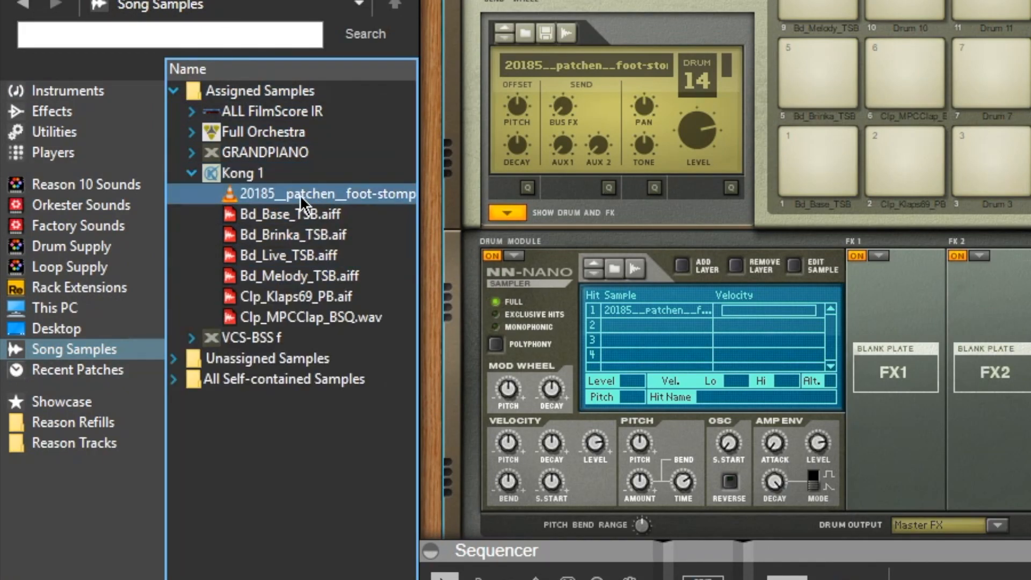
click(299, 231)
click(297, 212)
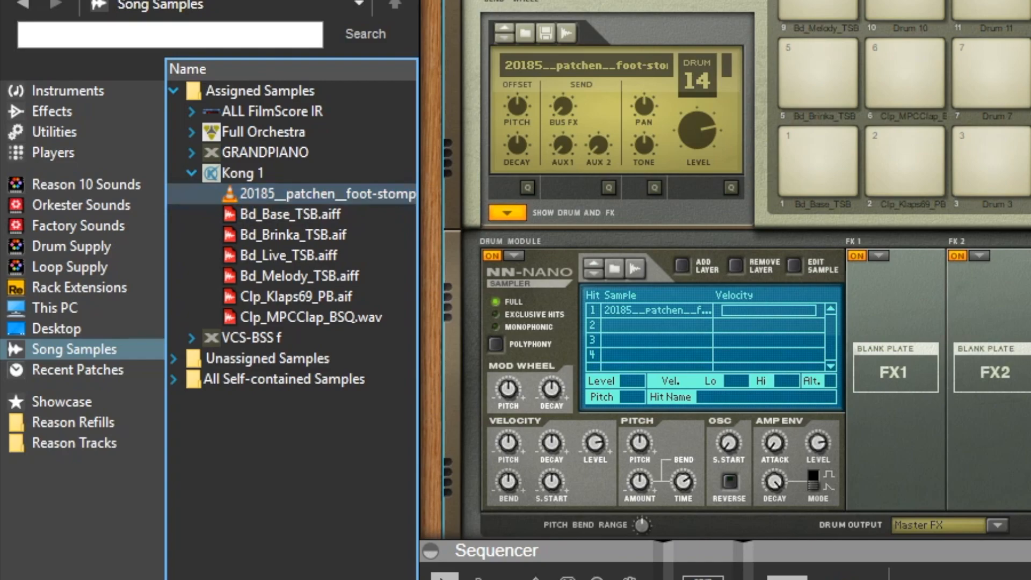
click(297, 213)
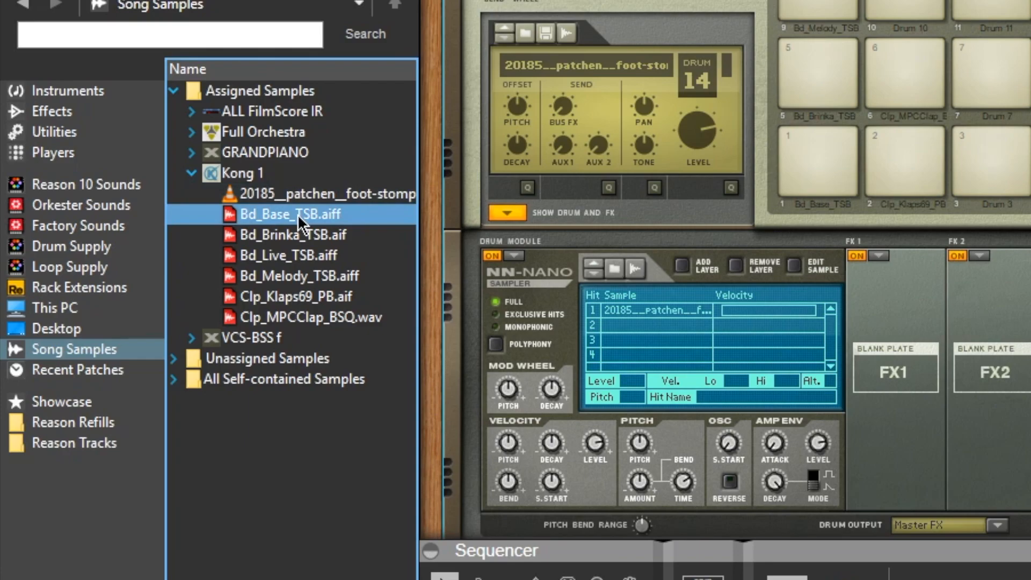
click(321, 237)
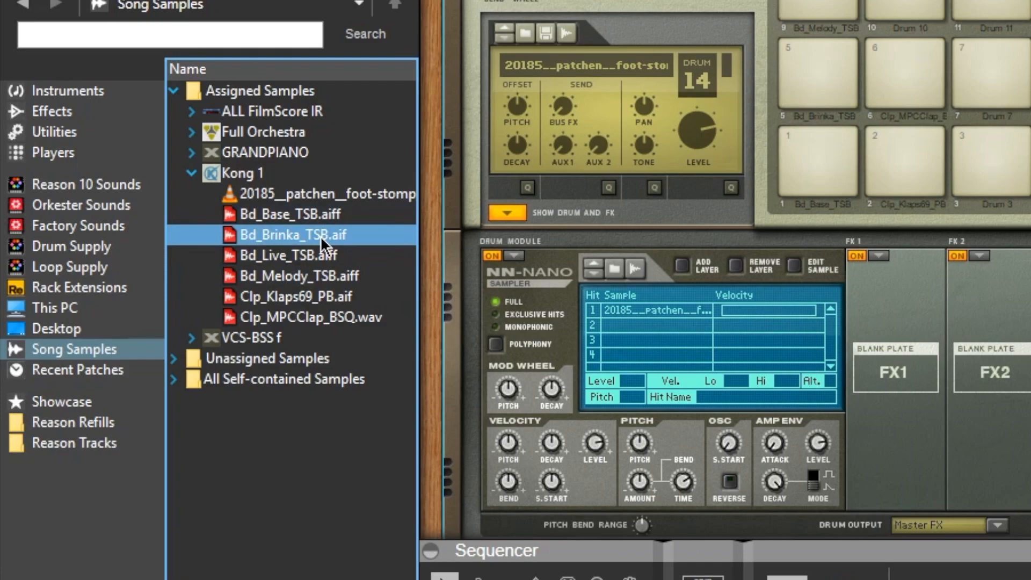
click(298, 257)
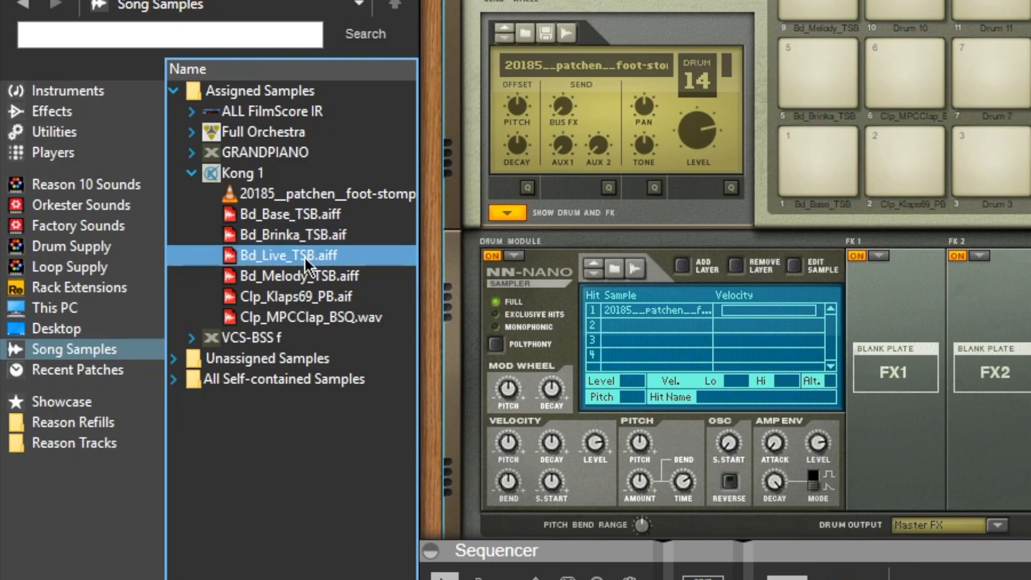
click(307, 277)
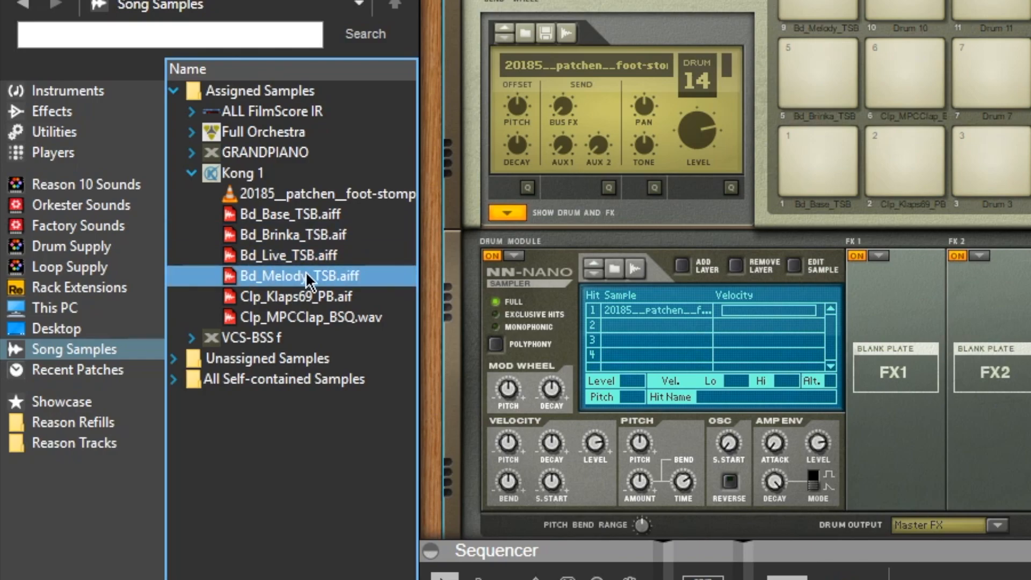
click(304, 290)
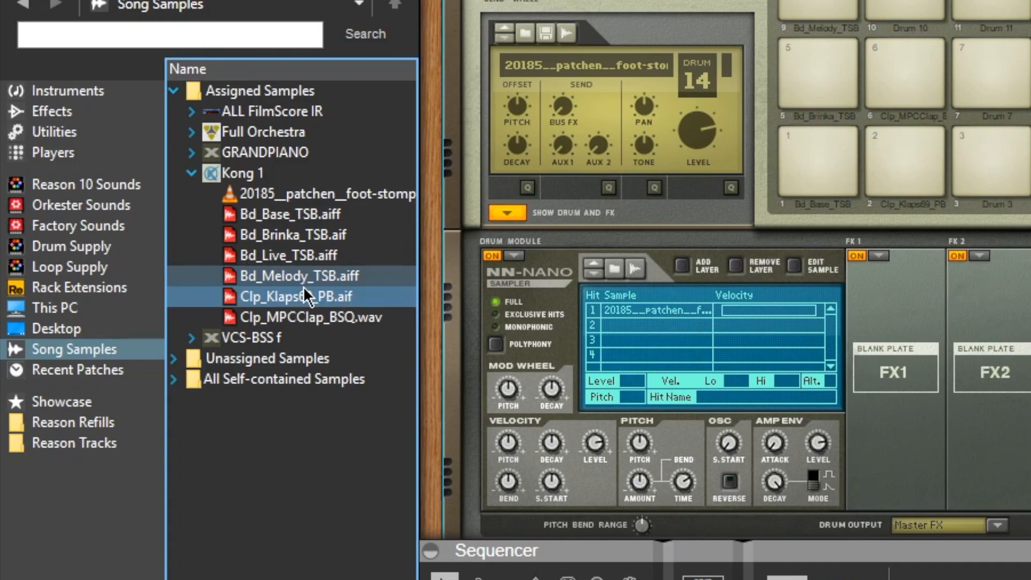
click(320, 317)
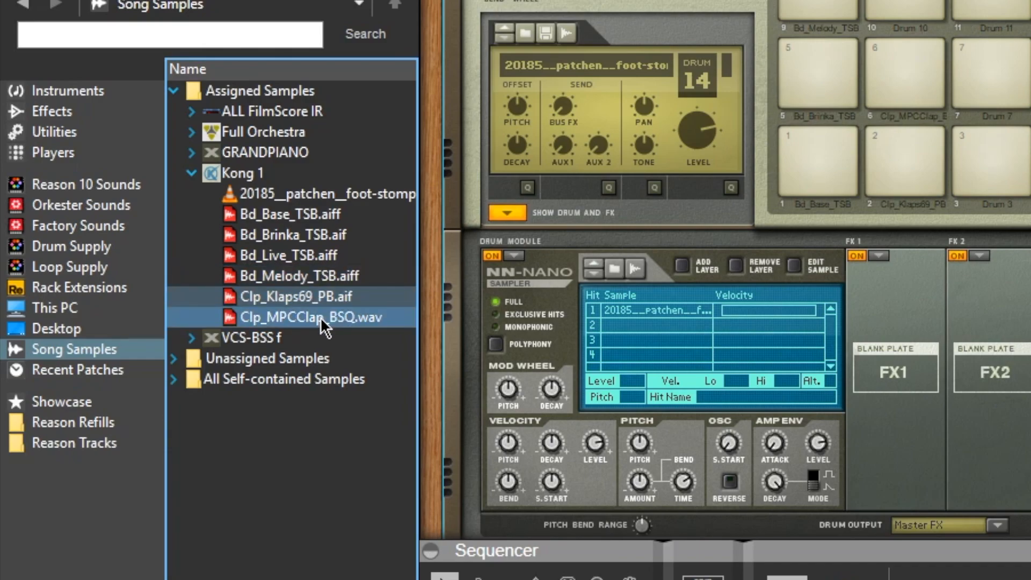
click(313, 297)
click(319, 317)
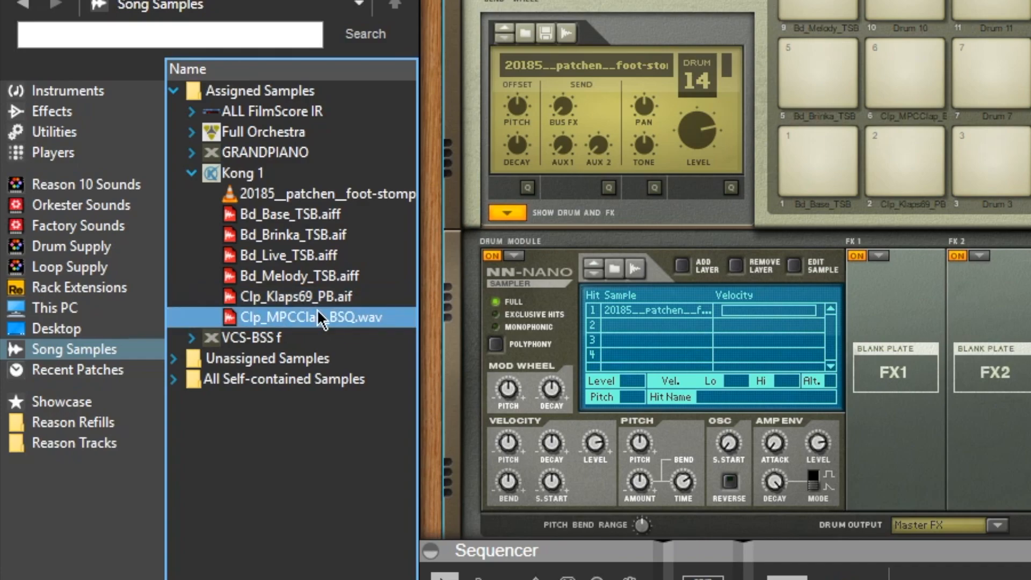
click(316, 305)
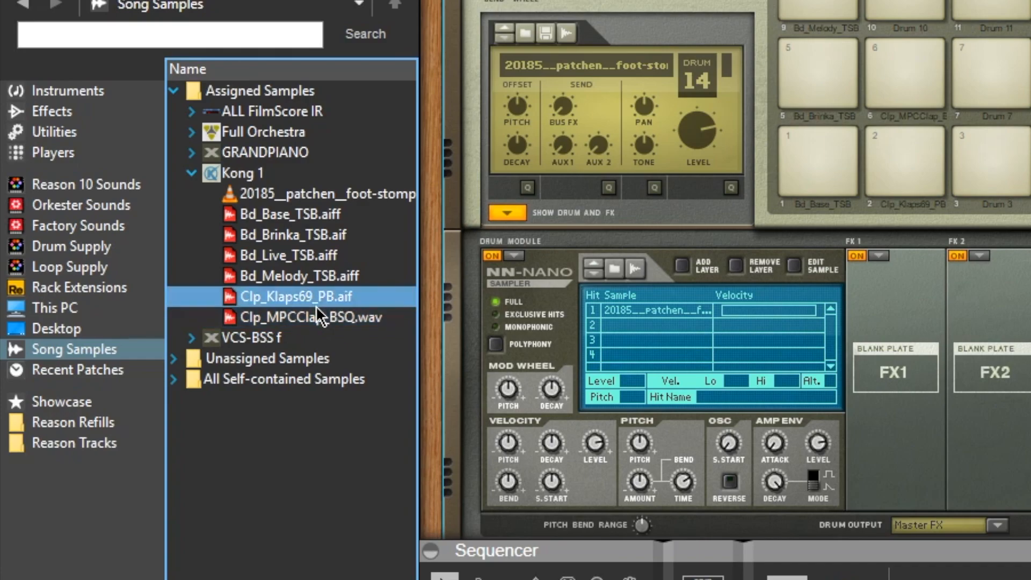
click(339, 319)
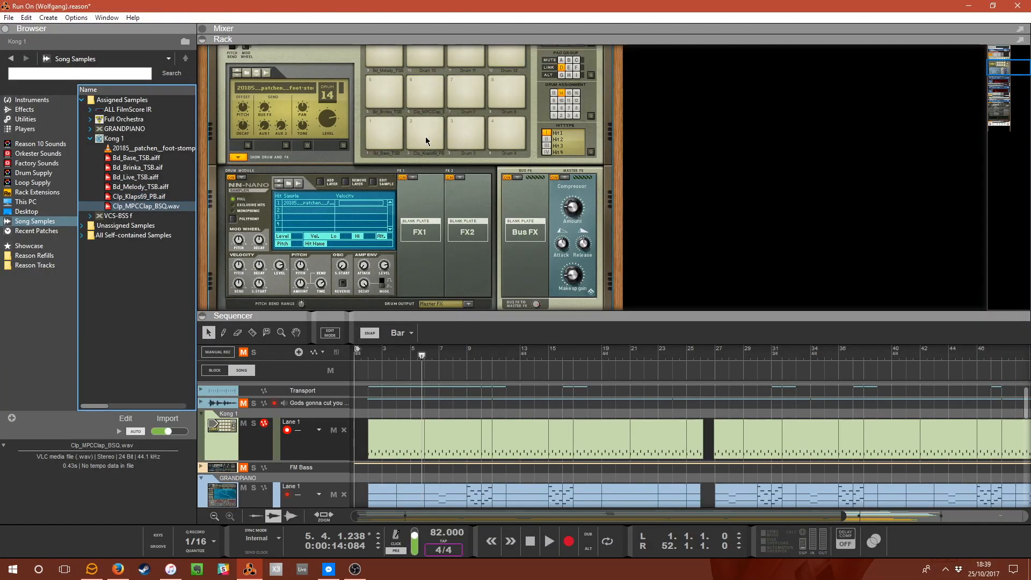
Collapse the Kong 1 sample folder and select Kong's drum pad 1.
click(426, 141)
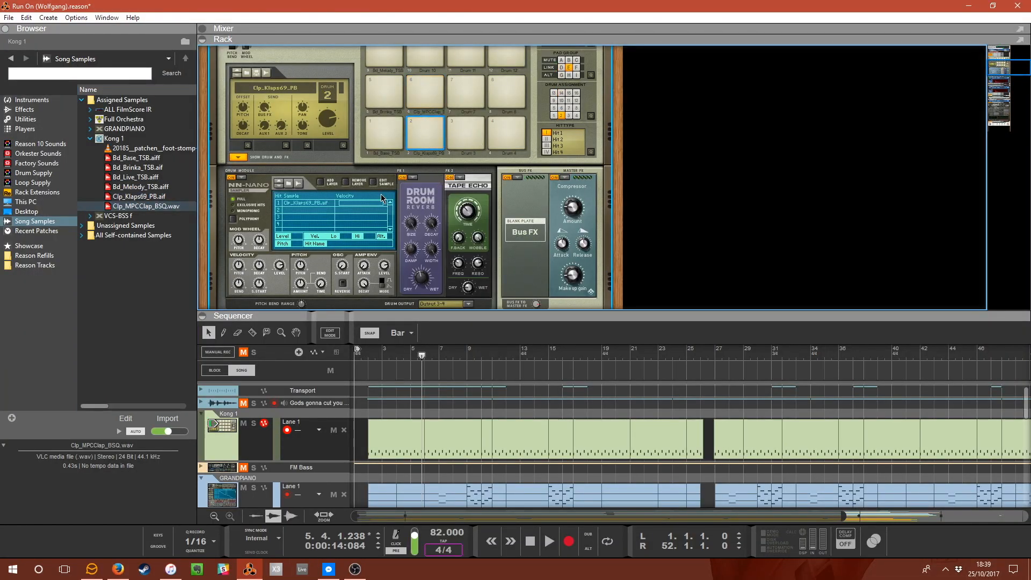
click(90, 138)
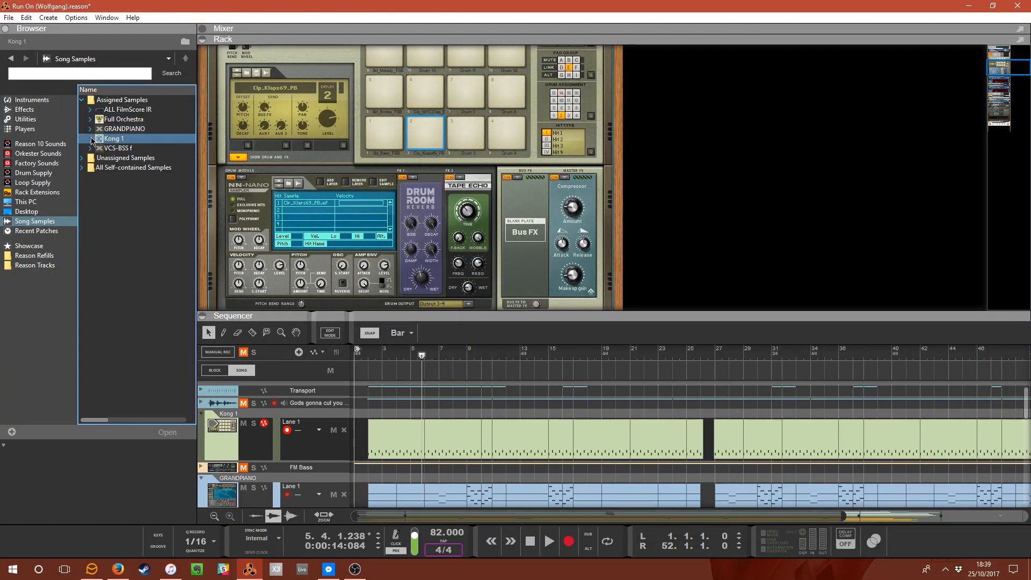
click(395, 139)
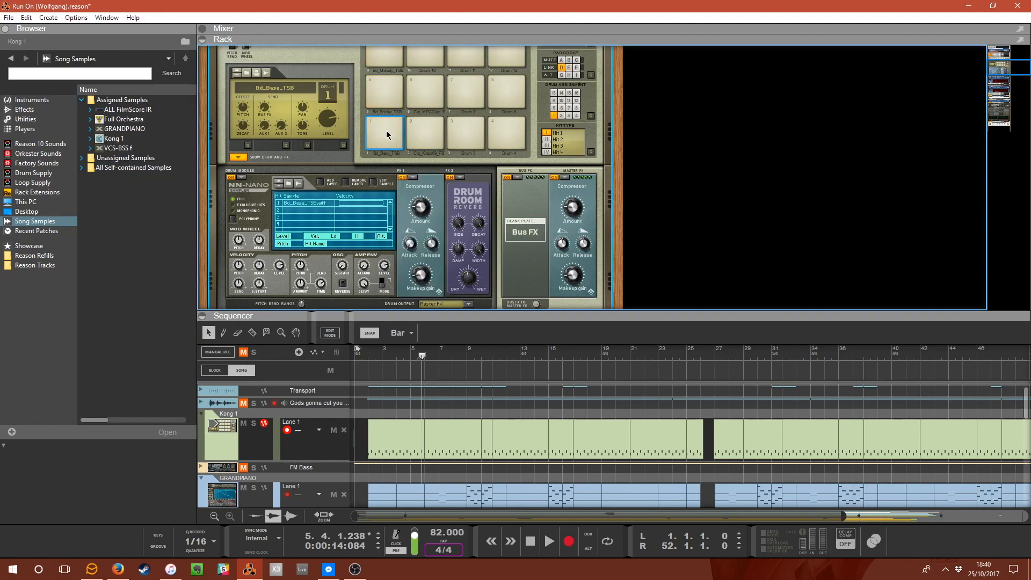
Enlarge the sequencer by raising its divider with the rack.
scroll(386, 131, up, 3)
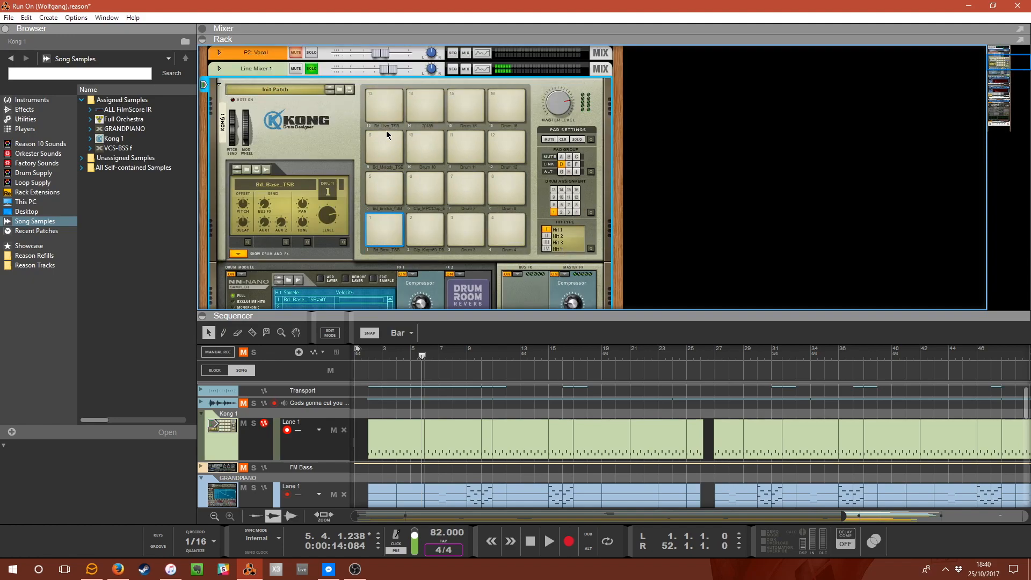
scroll(387, 134, down, 2)
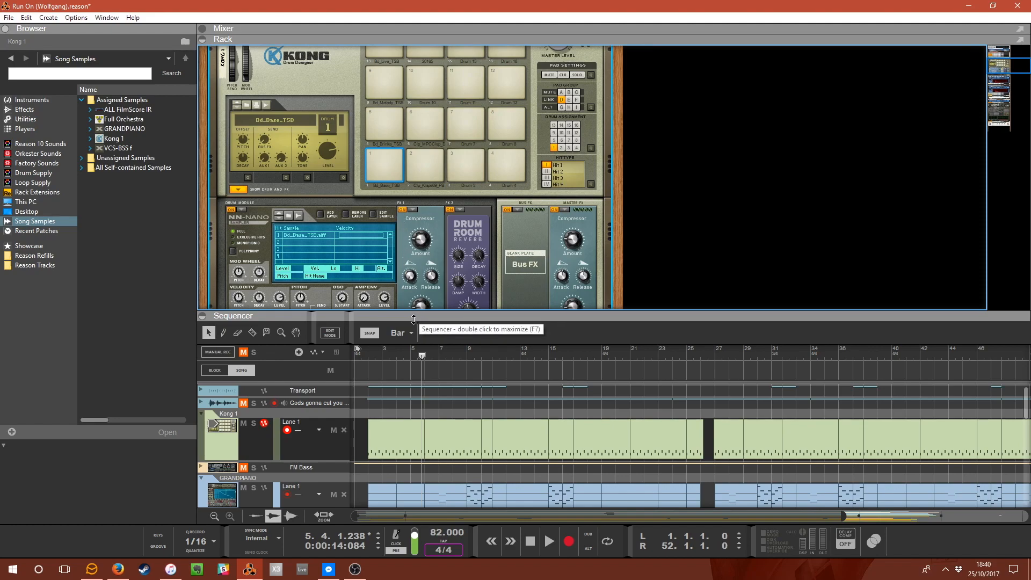
drag(413, 312, 413, 271)
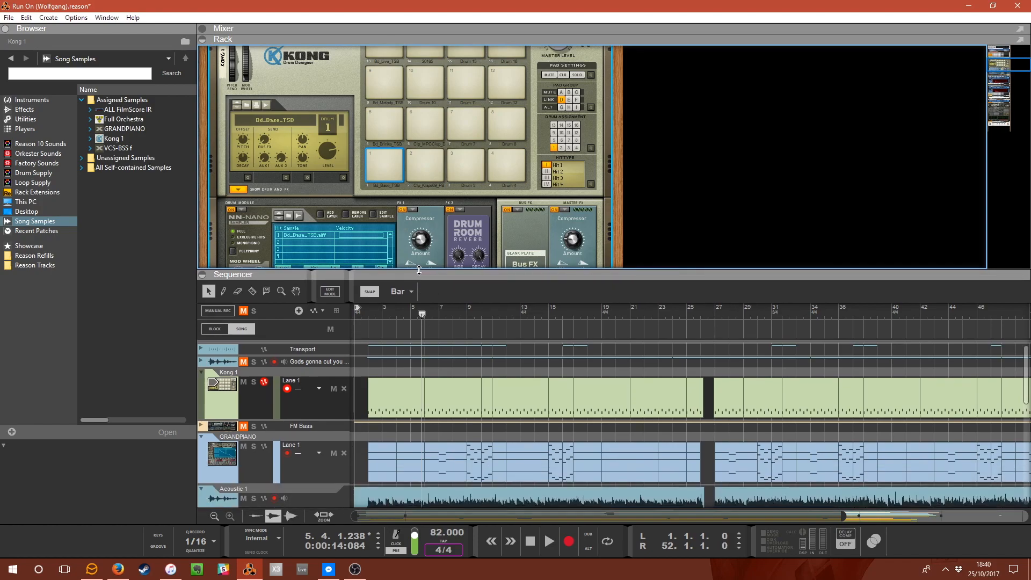
Unfold the GRANDPIANO mixer channel in the rack.
scroll(366, 104, down, 10)
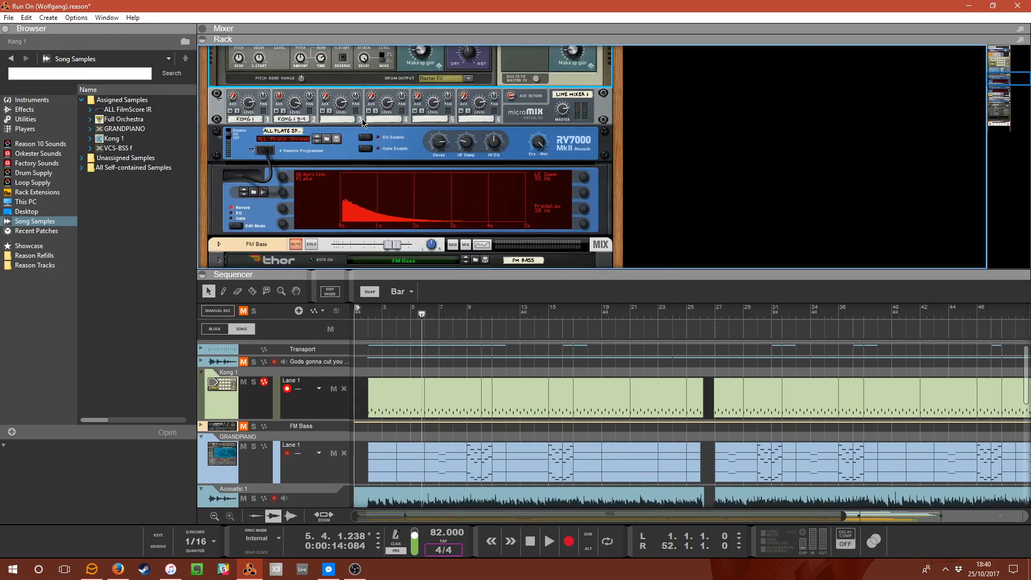
scroll(364, 125, up, 2)
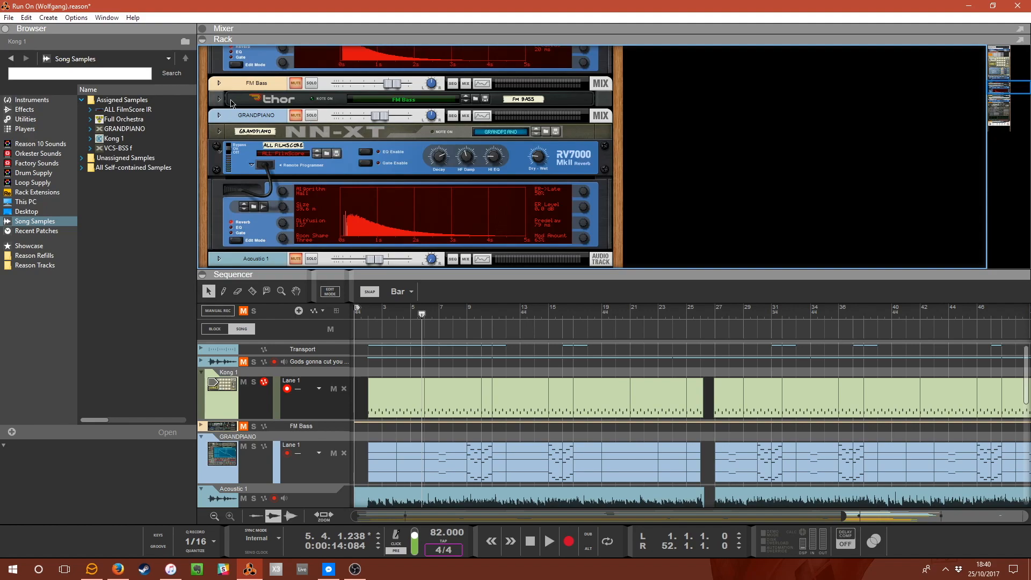
click(219, 116)
scroll(433, 333, down, 1)
scroll(352, 342, up, 1)
scroll(329, 357, down, 2)
scroll(317, 385, up, 1)
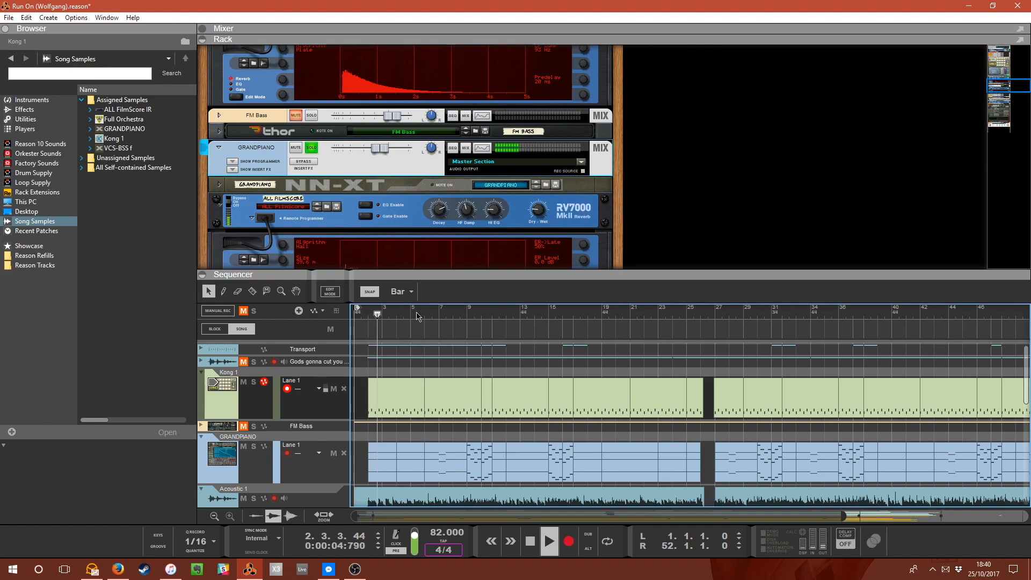
Play the song from a few ruler positions, stop, and return the playhead to bar 2.
key(space)
click(448, 314)
click(470, 311)
key(space)
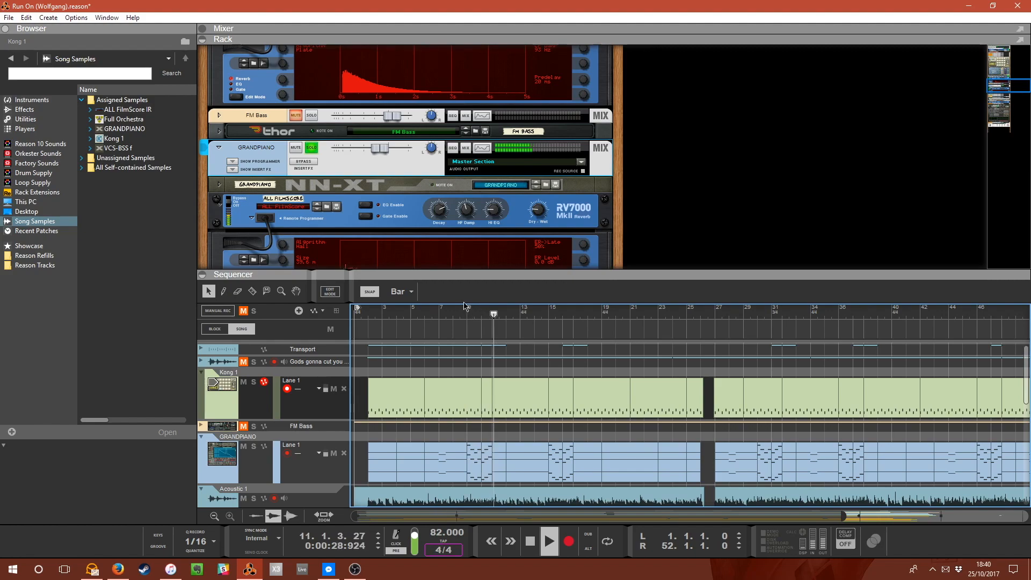
key(space)
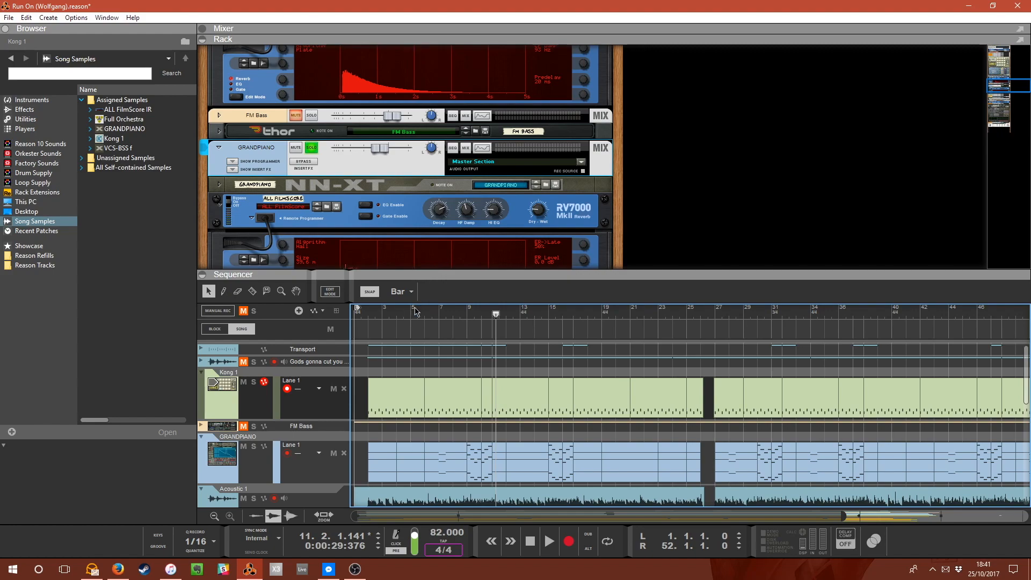
click(369, 314)
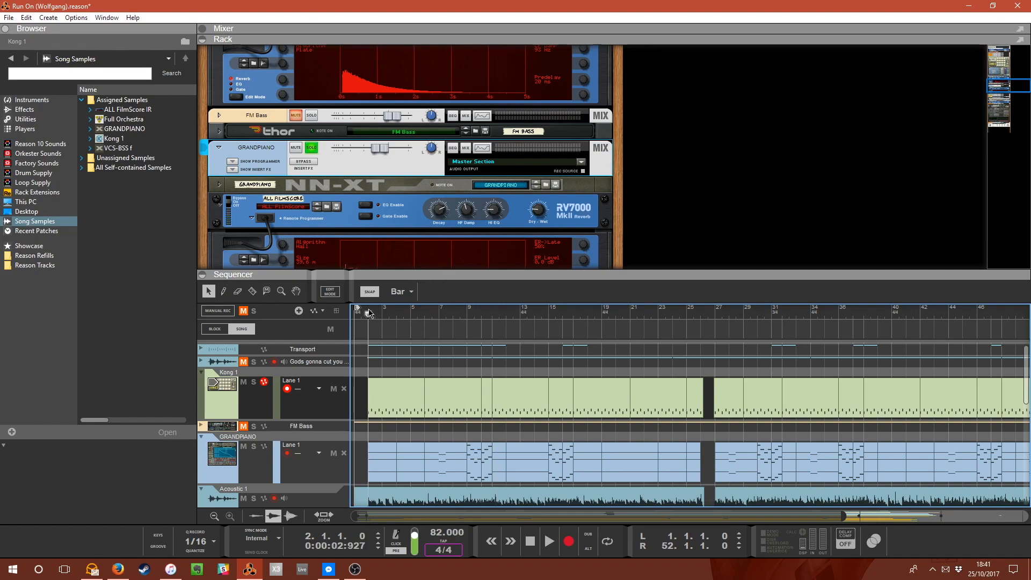
Unmute the FM Bass track and play the song from its start.
click(244, 427)
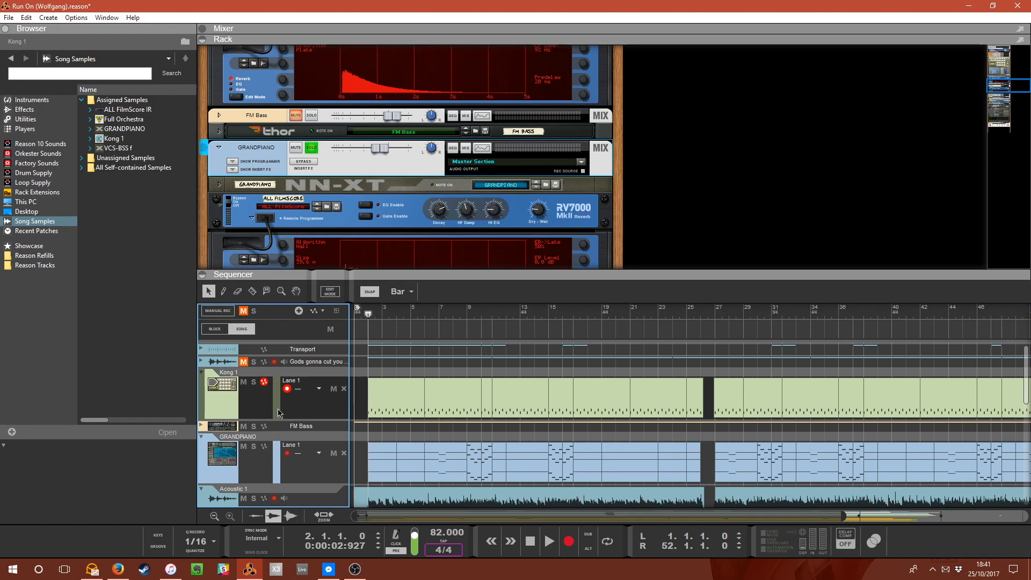
drag(367, 313, 361, 317)
key(space)
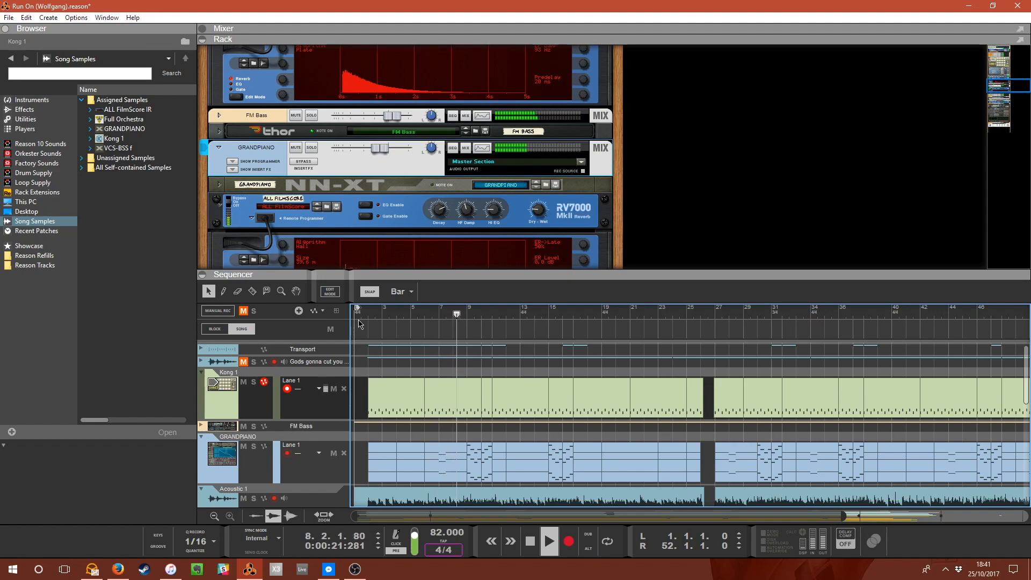
Start and stop playback repeatedly to audition the Kong and FM Bass parts together.
key(space)
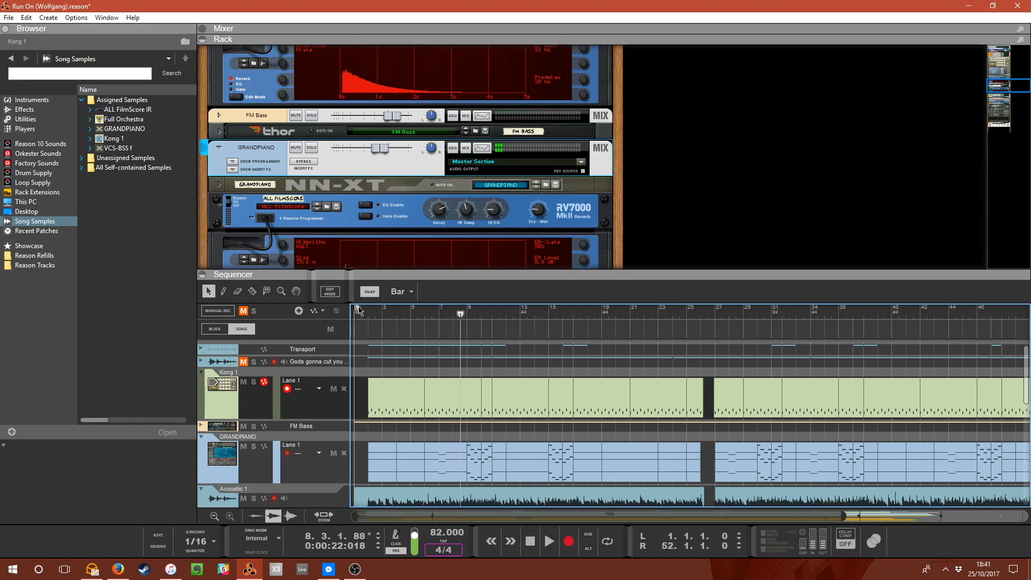
key(space)
key(space)
key(space)
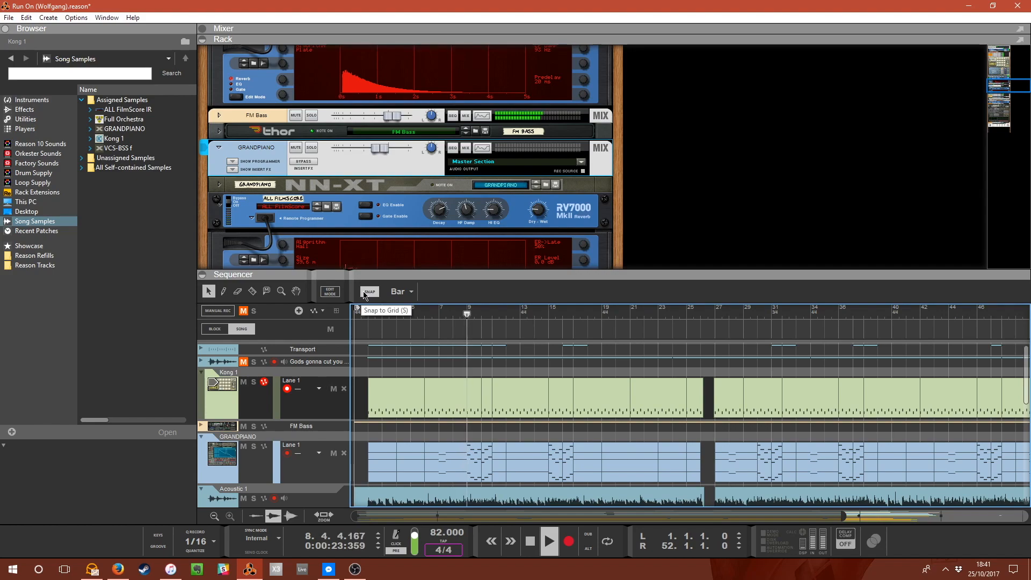
key(space)
key(space)
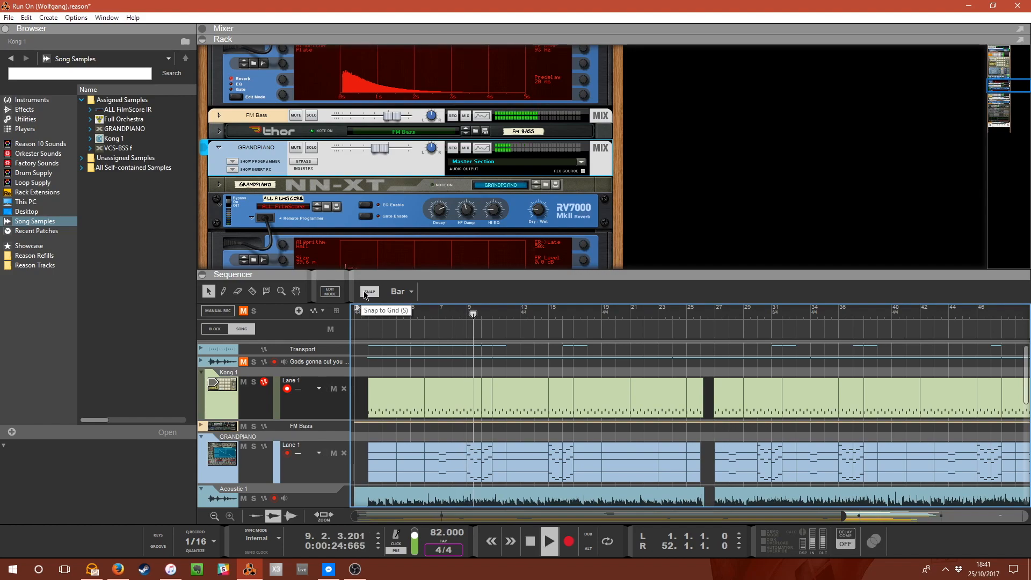
key(space)
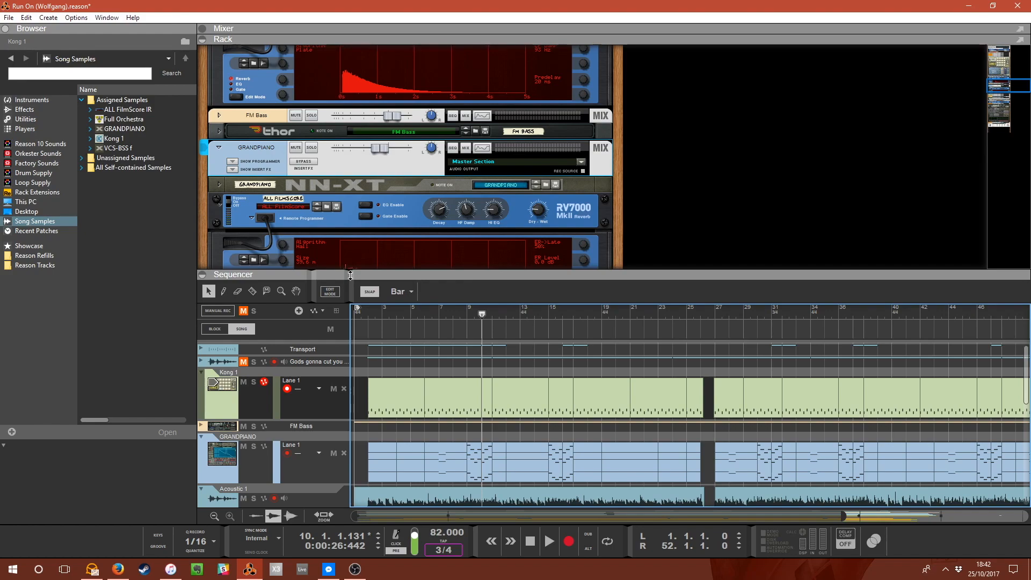
Mute the FM Bass track in the sequencer.
click(254, 427)
click(254, 427)
click(244, 427)
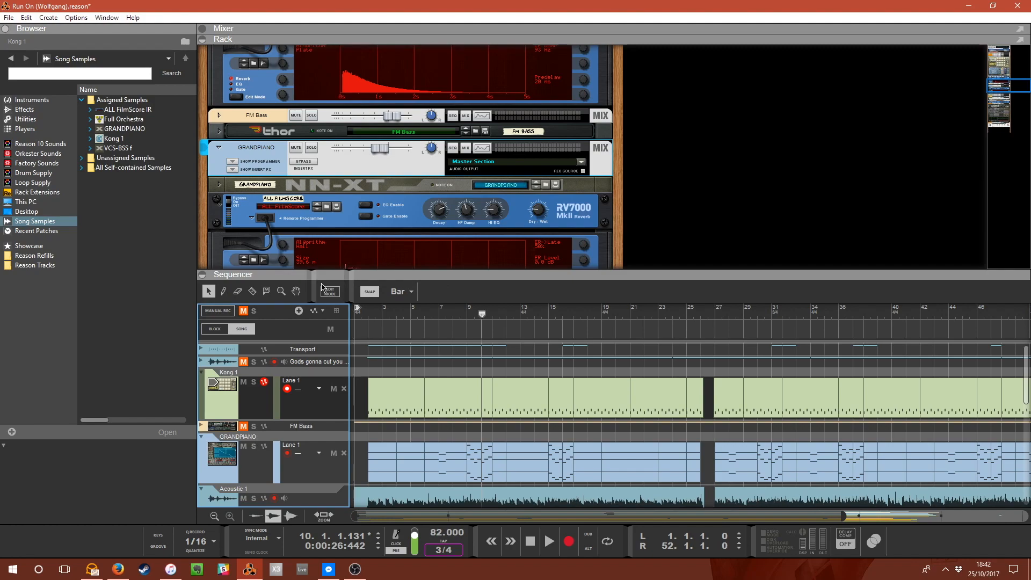
Open the GRANDPIANO channel's Spectrum EQ window to inspect its curve, then close it.
click(375, 314)
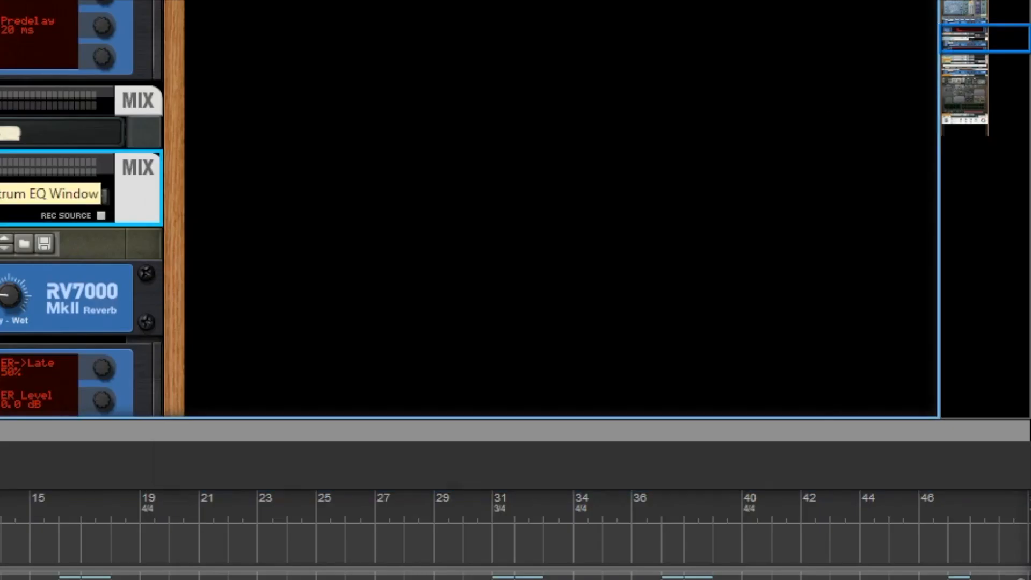
click(486, 150)
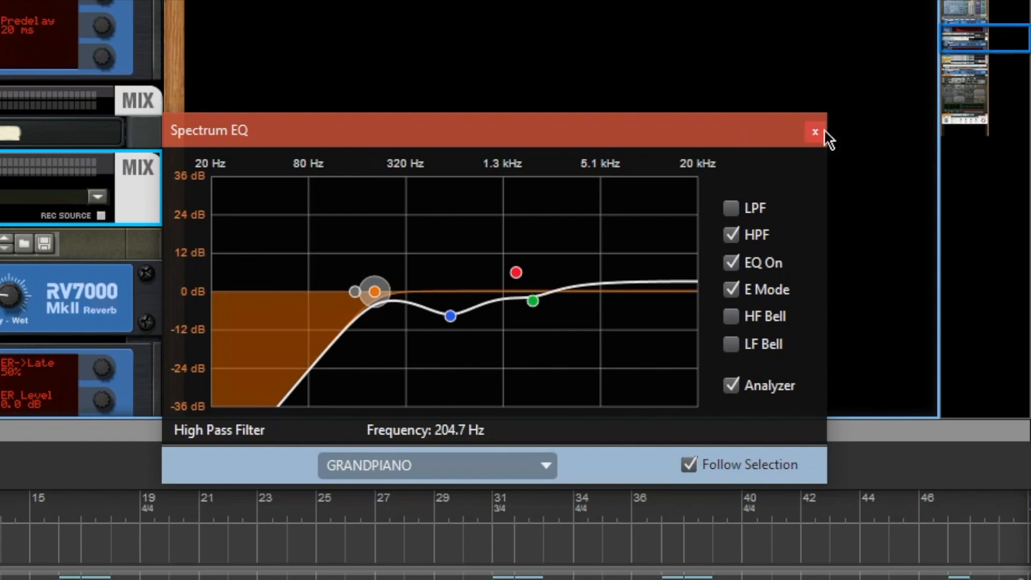
click(813, 136)
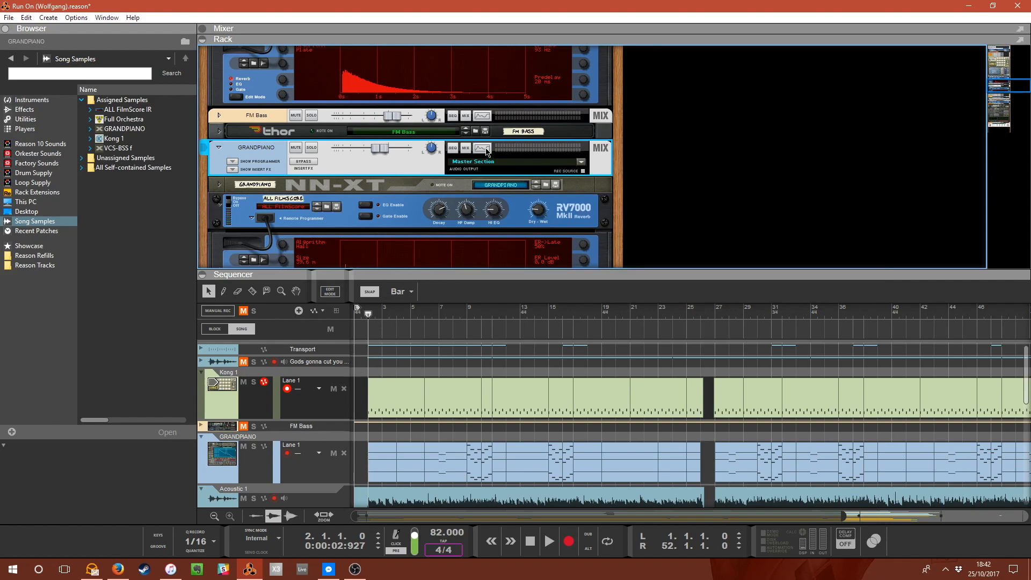
Solo the Acoustic 1 and Acoustic 2 audio tracks and play the song from bar 2.
click(371, 321)
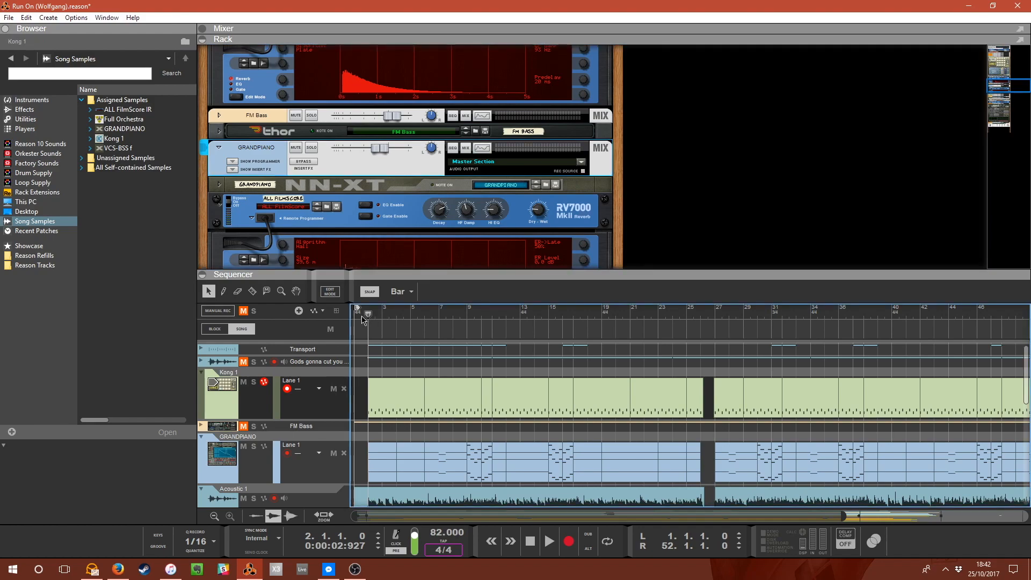
scroll(371, 319, down, 3)
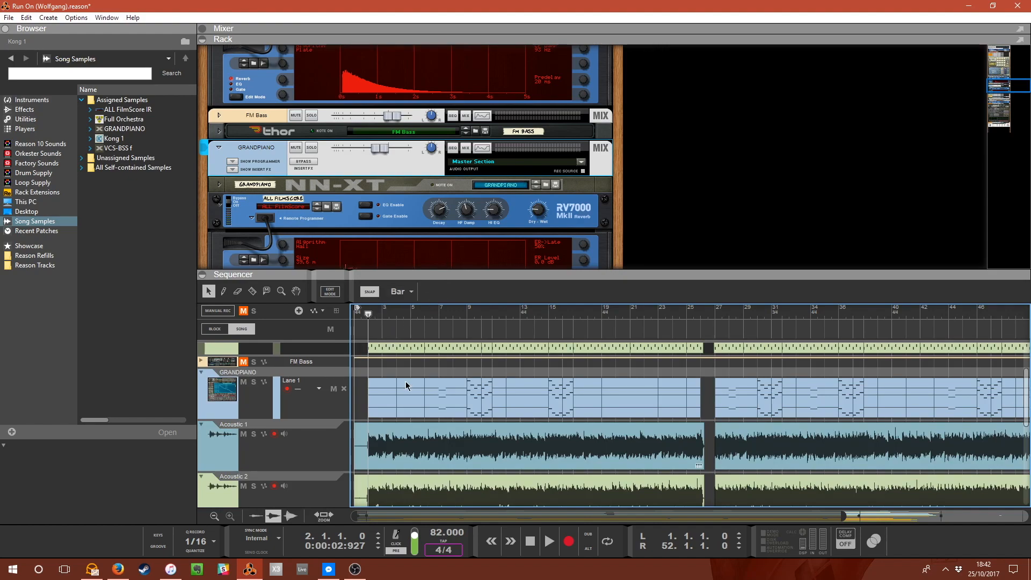
drag(377, 275, 359, 413)
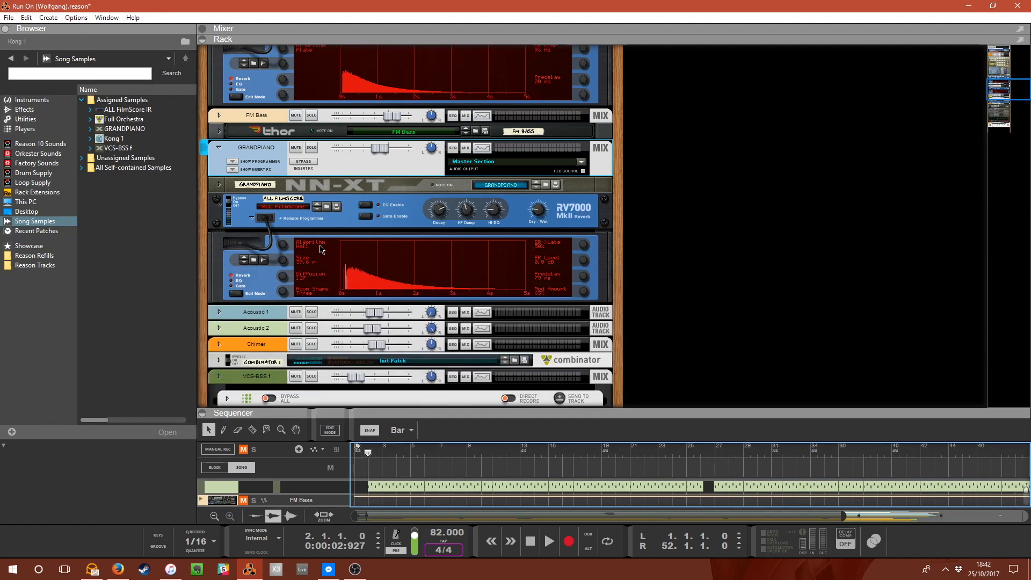
click(234, 171)
click(234, 171)
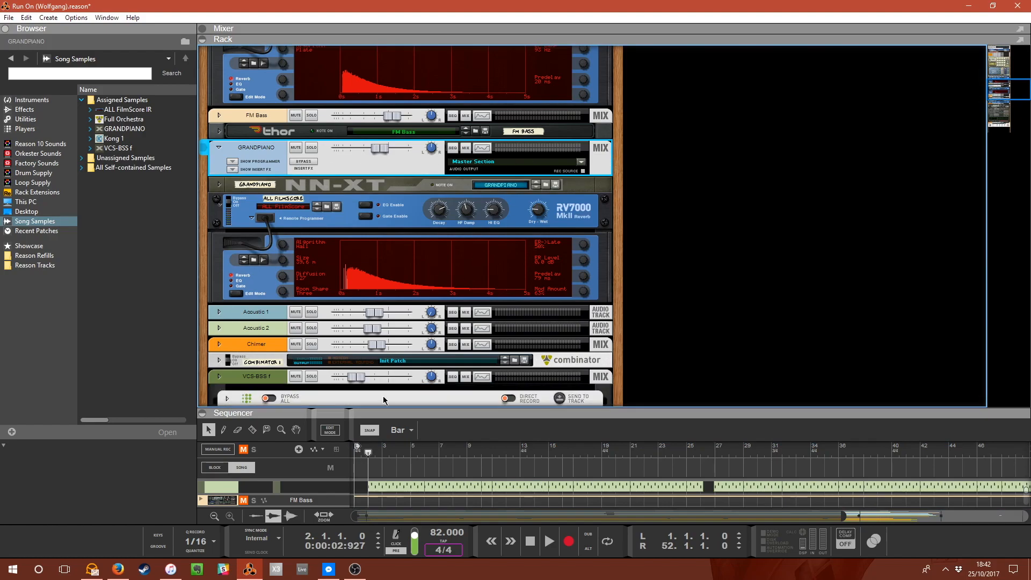
drag(387, 408, 423, 156)
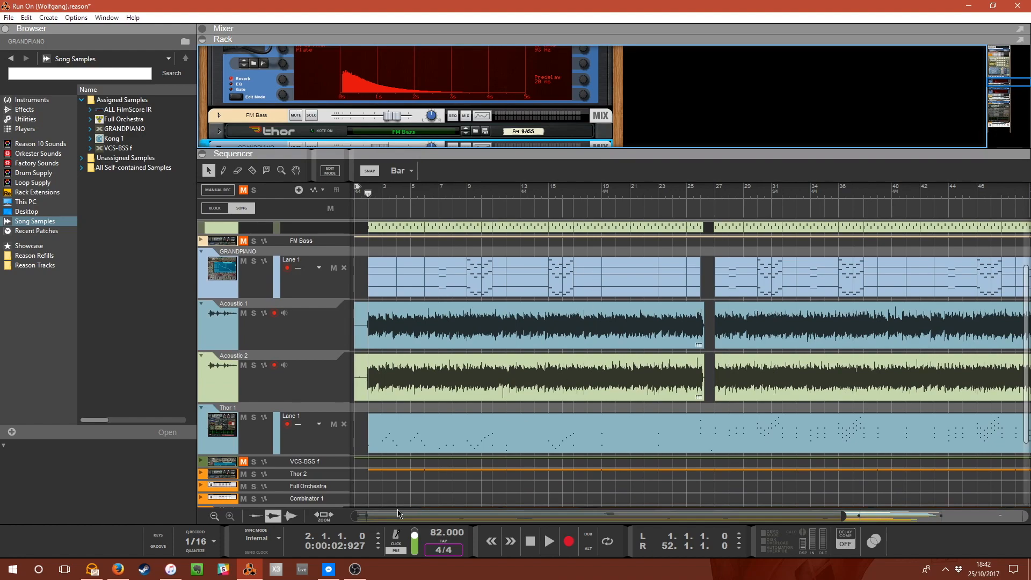
drag(425, 515, 330, 481)
click(253, 313)
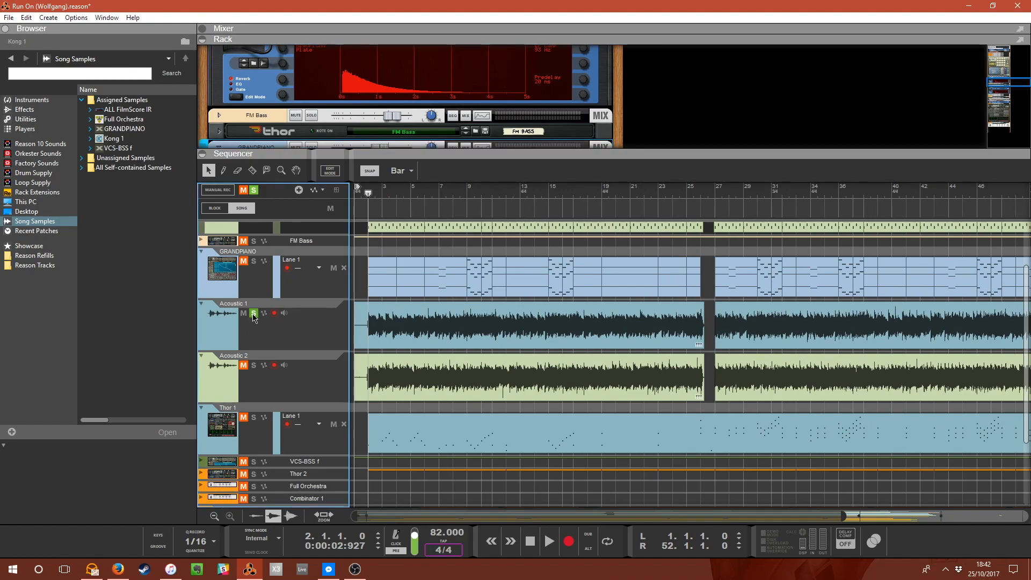
click(253, 365)
scroll(344, 119, down, 1)
scroll(346, 128, up, 3)
scroll(335, 243, up, 2)
scroll(394, 312, down, 2)
key(space)
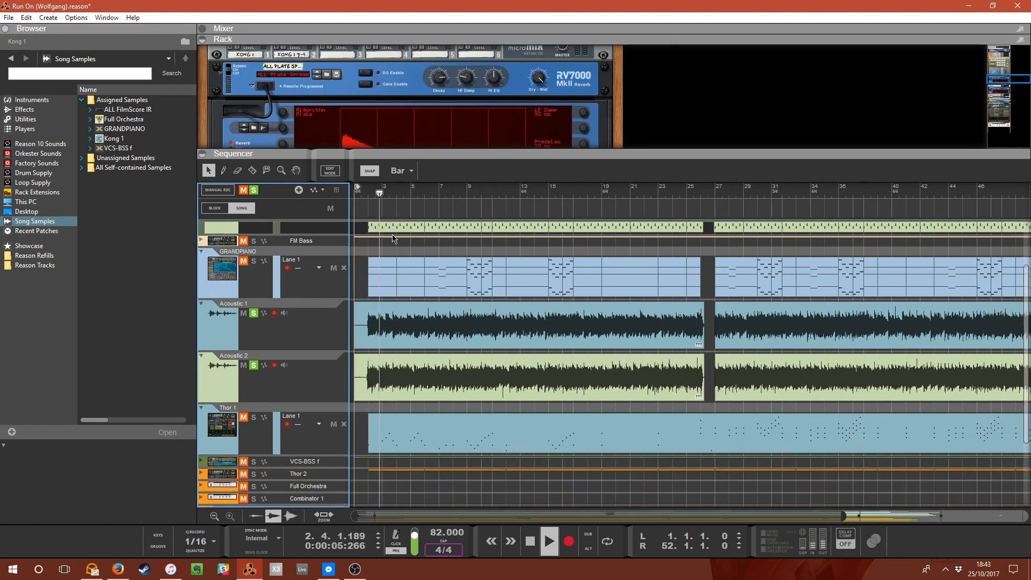
Unfold the Acoustic 1 and Acoustic 2 mixer channels in the rack to inspect their insert effects, then fold them again.
scroll(406, 146, down, 2)
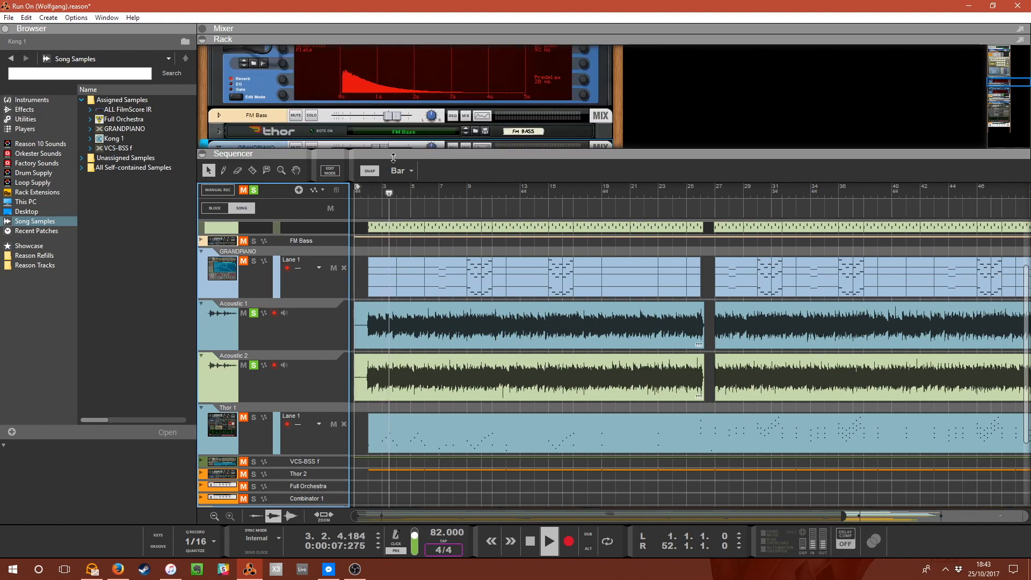
scroll(421, 111, up, 4)
scroll(386, 130, down, 5)
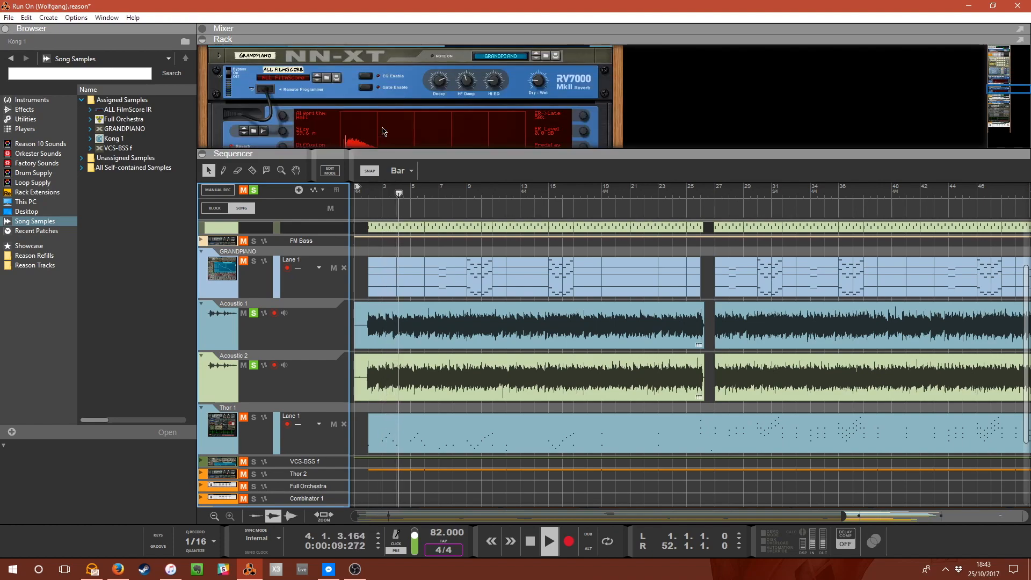
scroll(397, 134, up, 1)
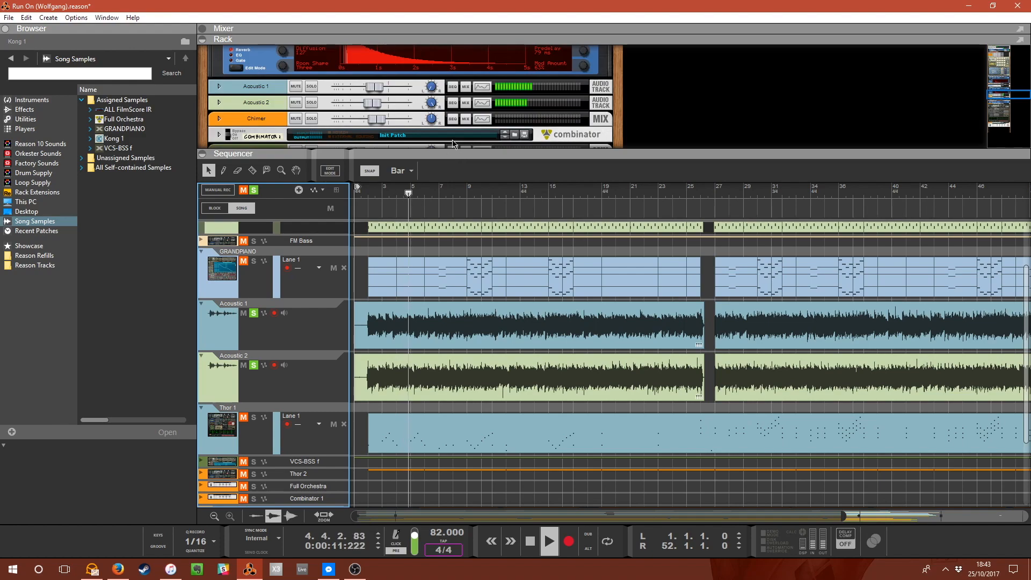
click(218, 102)
click(232, 124)
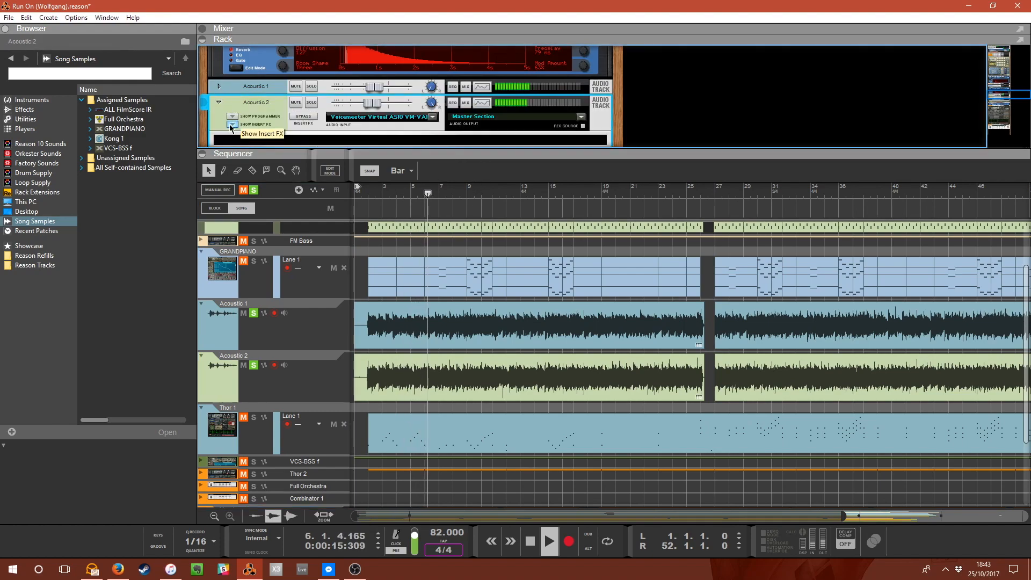
click(232, 124)
click(219, 87)
click(232, 108)
click(232, 108)
click(219, 87)
click(219, 102)
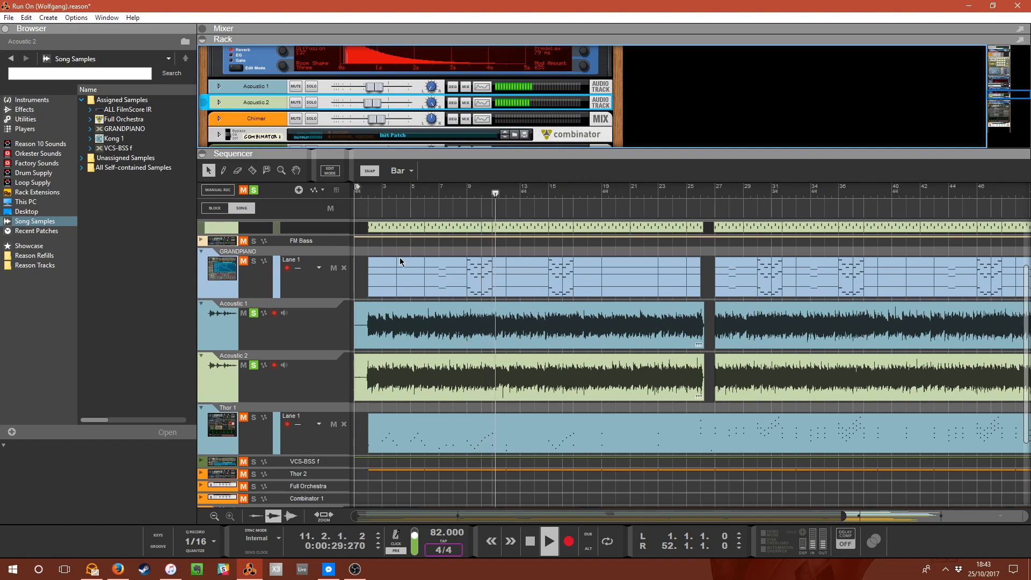
Stop playback and unsolo the Acoustic 1 and Acoustic 2 tracks.
key(space)
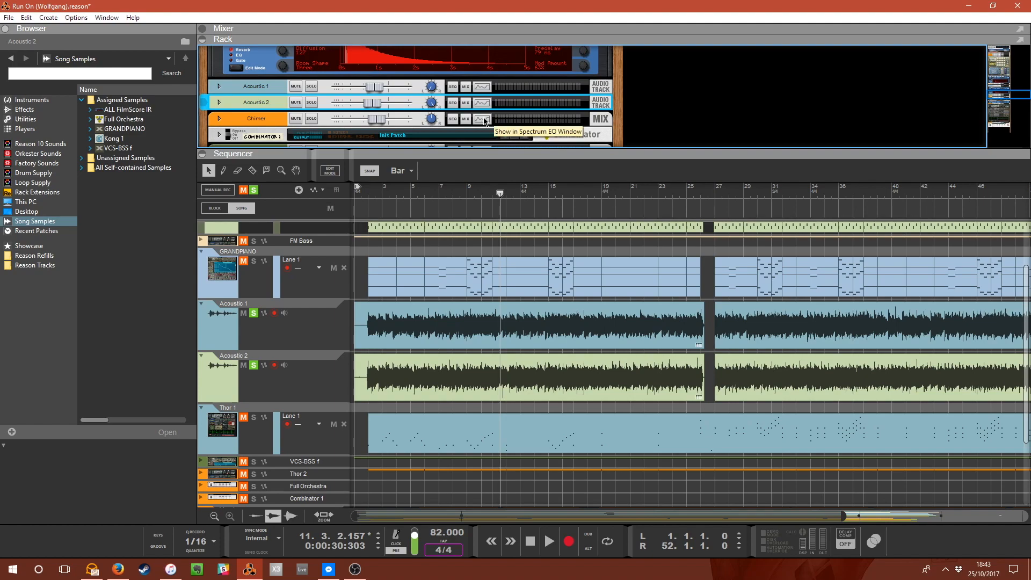
click(254, 313)
click(253, 365)
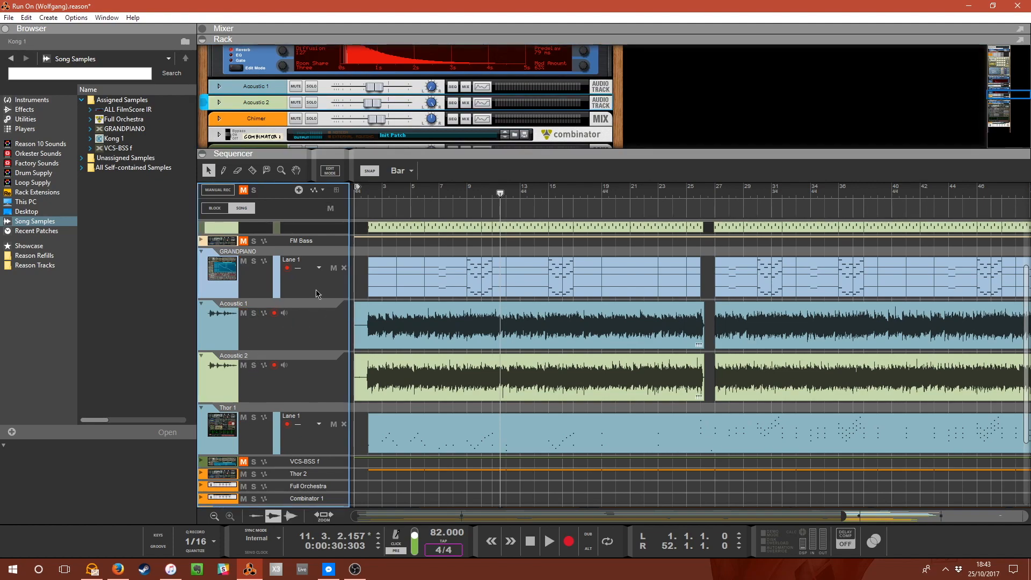
Return the playhead to bar 2, solo the Chimer channel, and play then stop the song.
drag(375, 148, 391, 179)
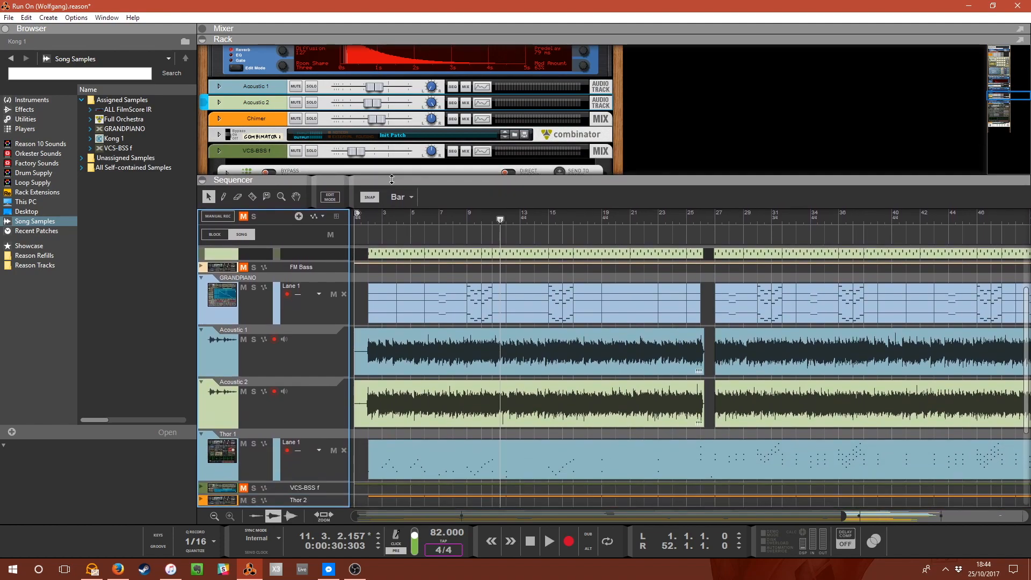
click(369, 223)
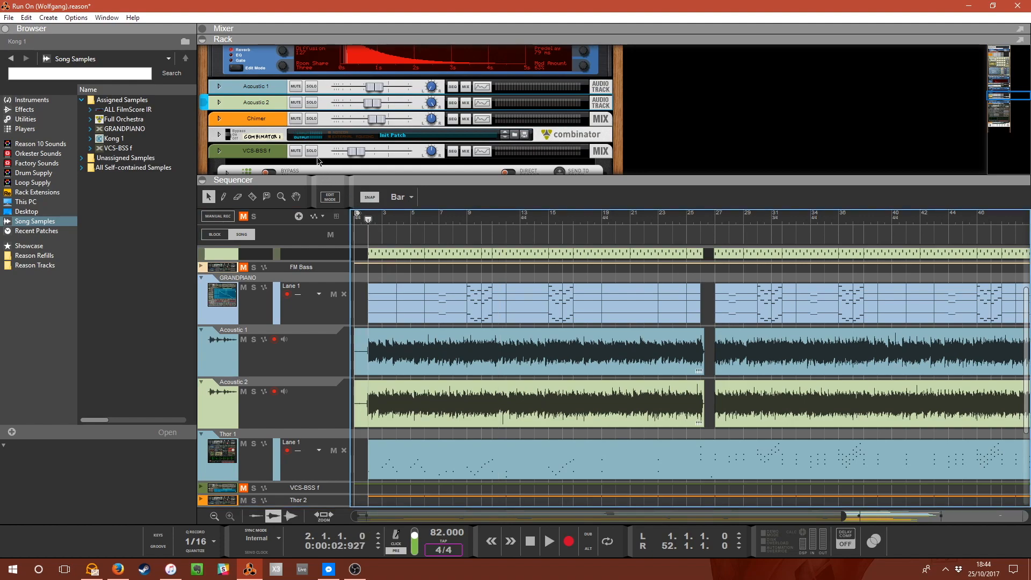
scroll(381, 162, down, 4)
scroll(359, 152, up, 2)
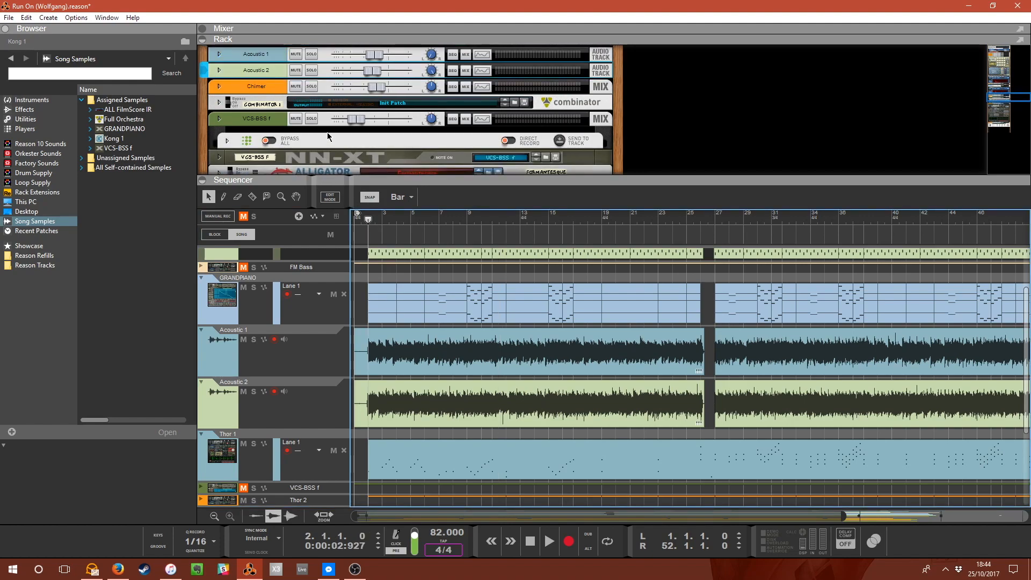
click(307, 86)
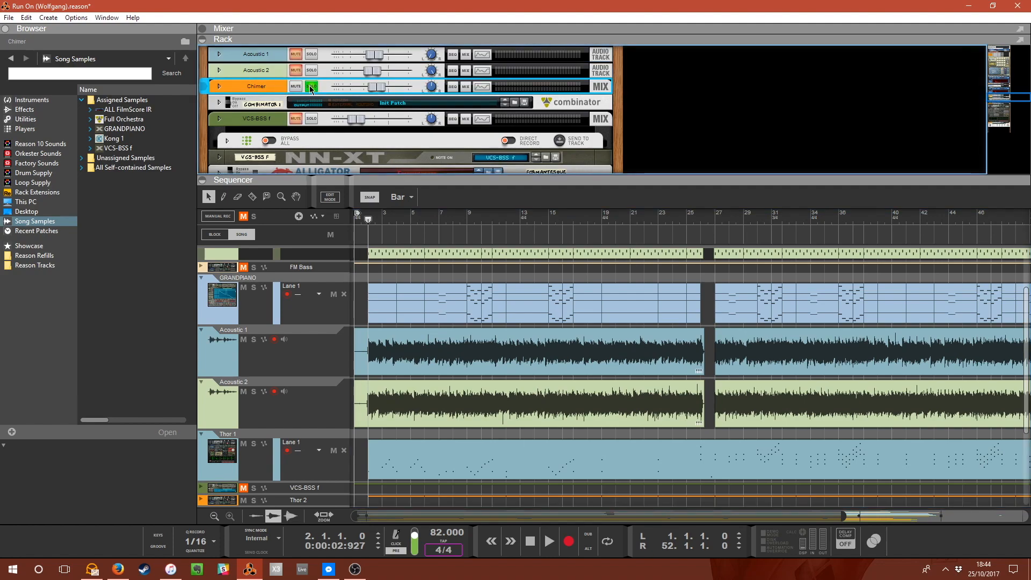
key(space)
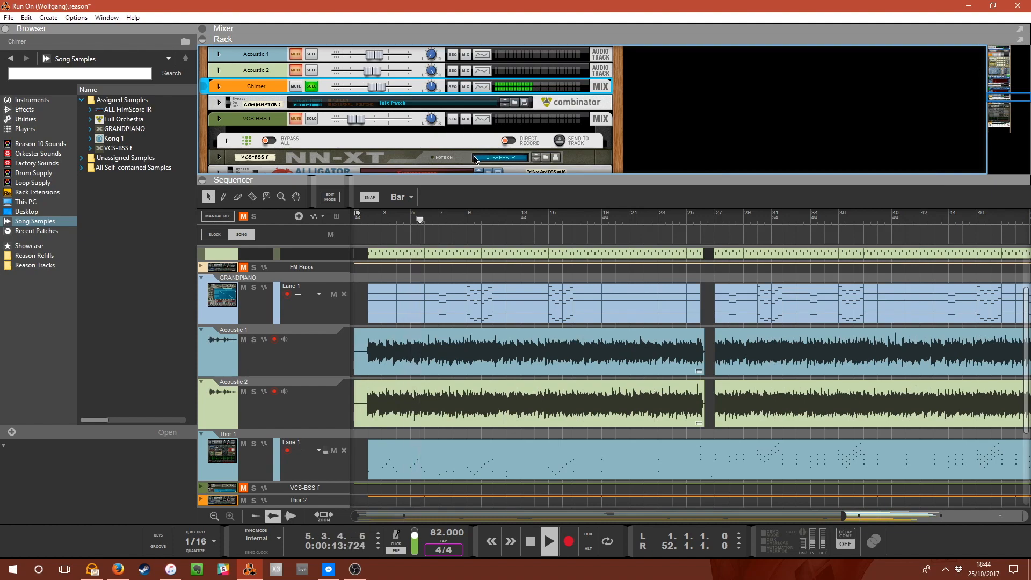
key(space)
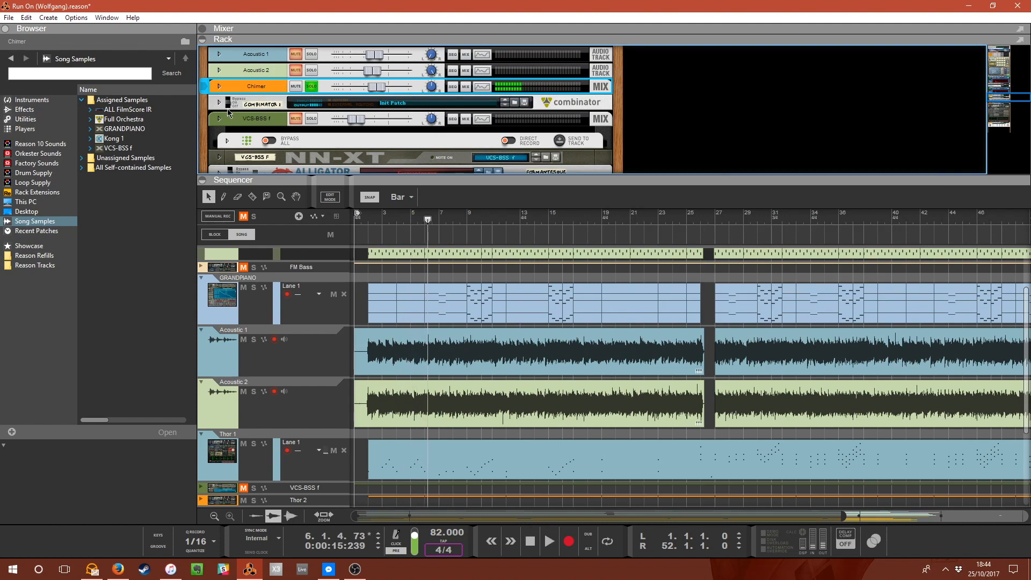
Unfold the Combinator 1 device in the rack to view its Thor and Audiomatic, and start playback.
click(219, 102)
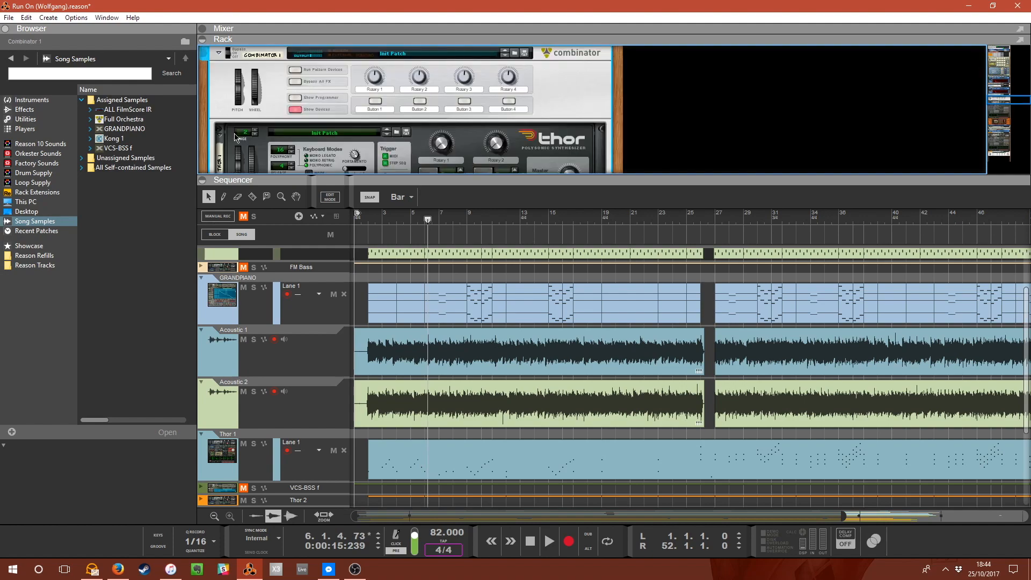
scroll(290, 166, down, 3)
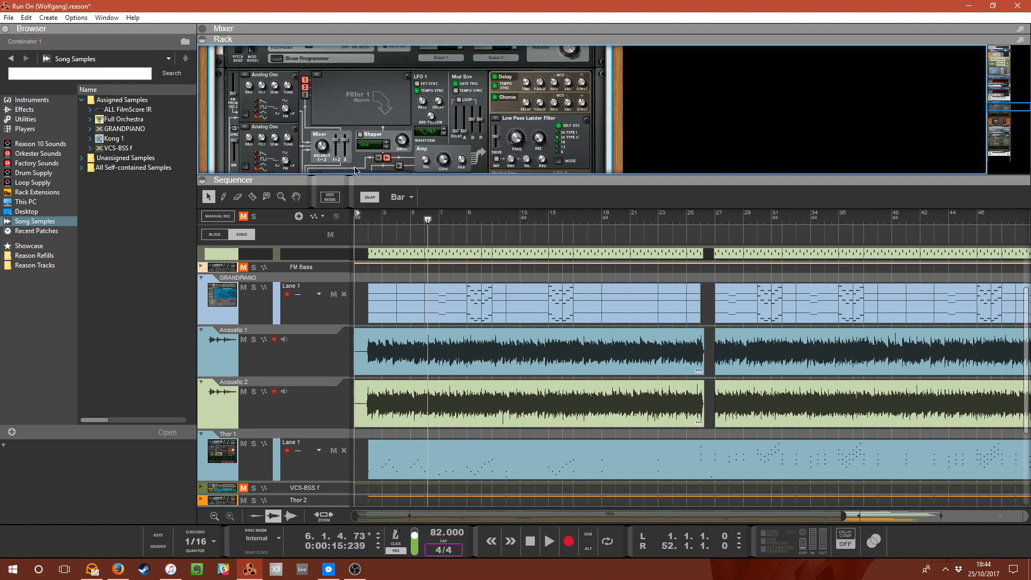
drag(354, 179, 379, 382)
scroll(387, 304, up, 1)
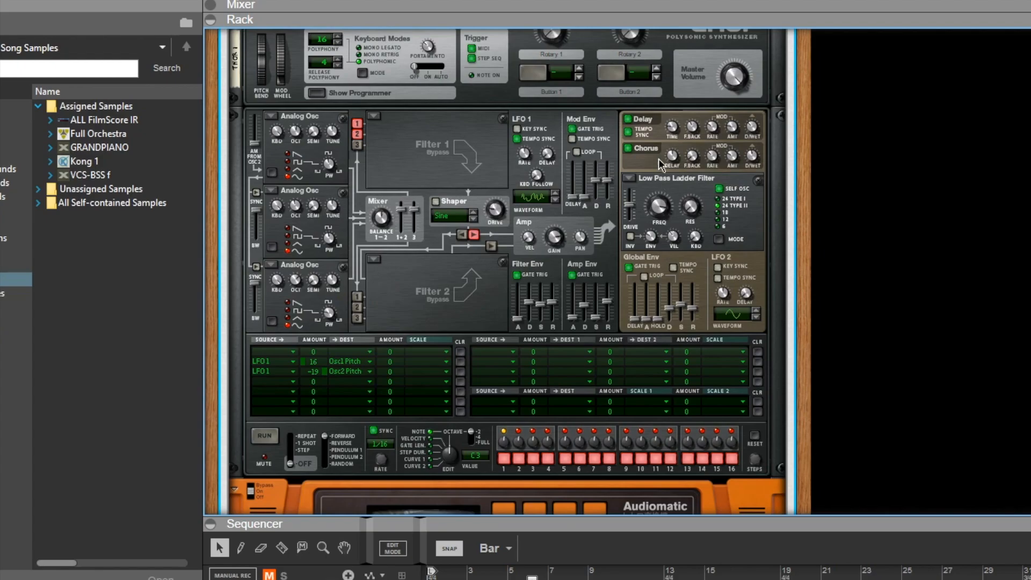
scroll(521, 356, down, 3)
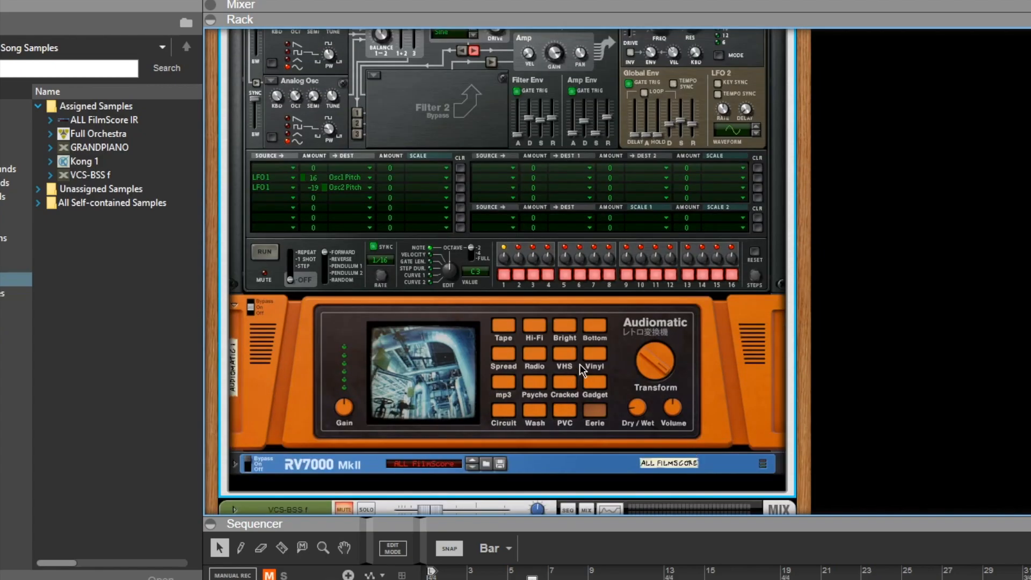
scroll(593, 449, down, 2)
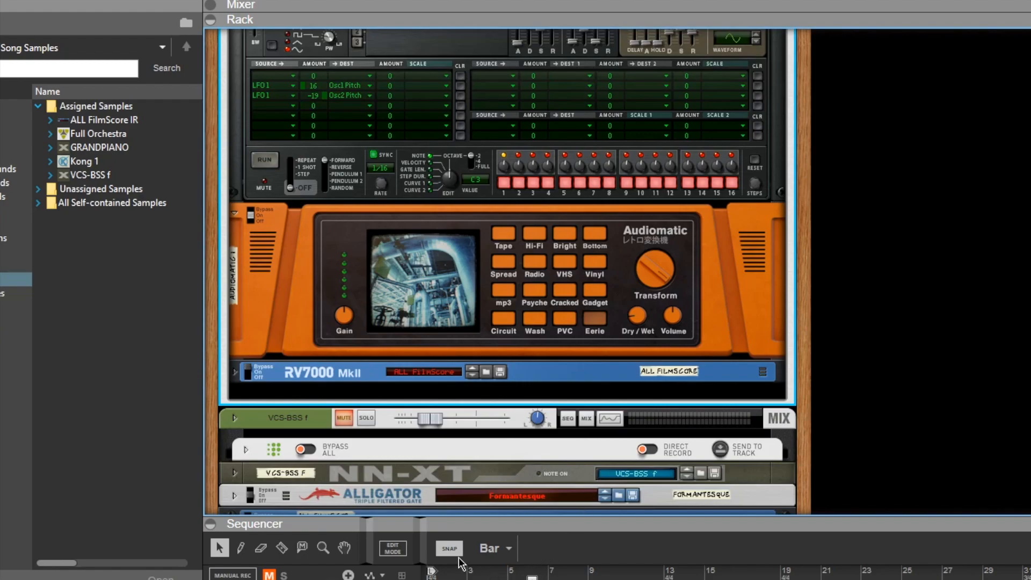
click(449, 579)
key(space)
Bypass and re-enable the Audiomatic effect while playing, and nudge its Dry/Wet knob.
click(252, 214)
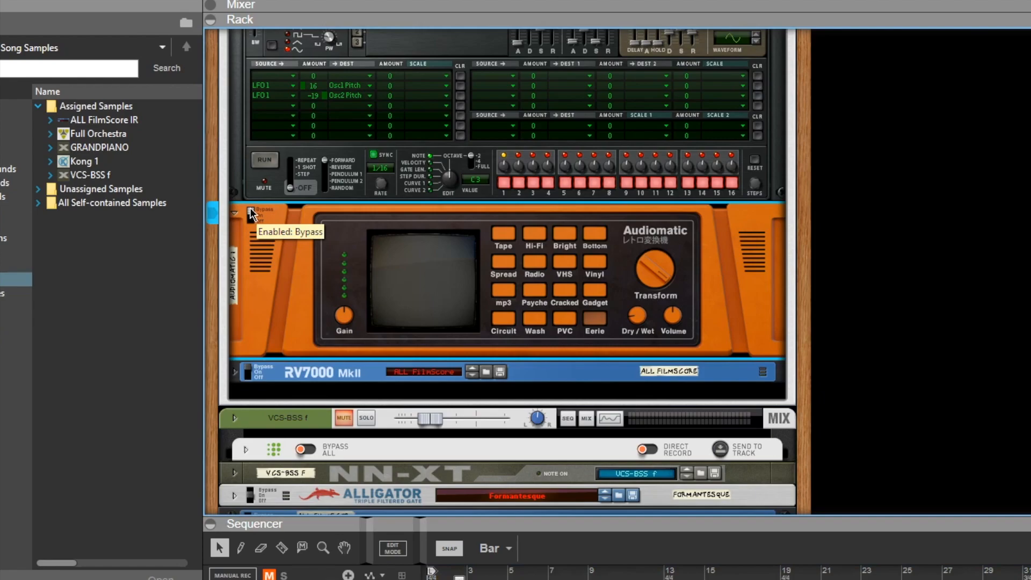
click(251, 215)
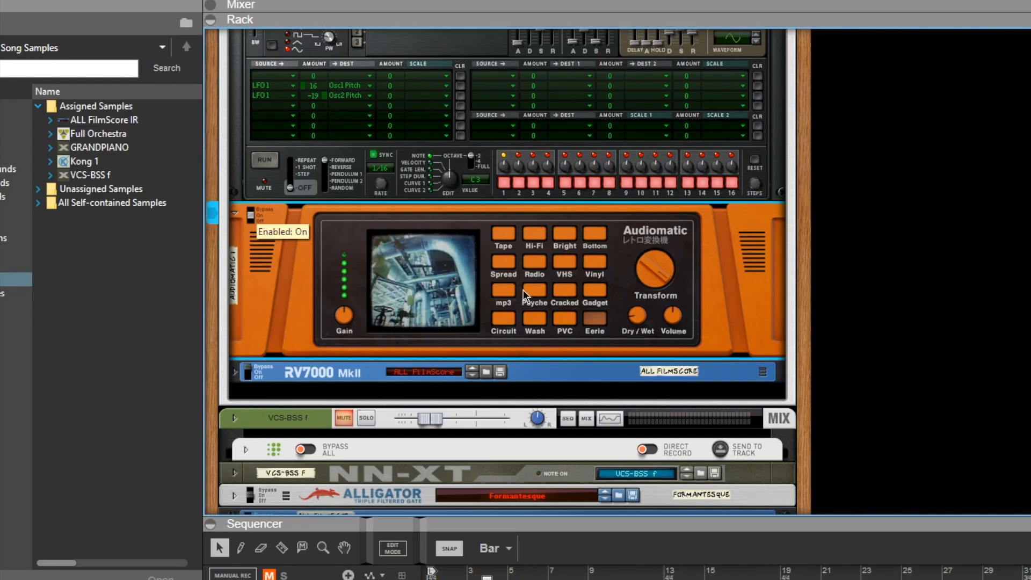
mouse_move(638, 317)
mouse_down()
mouse_move(635, 271)
mouse_move(631, 307)
mouse_up()
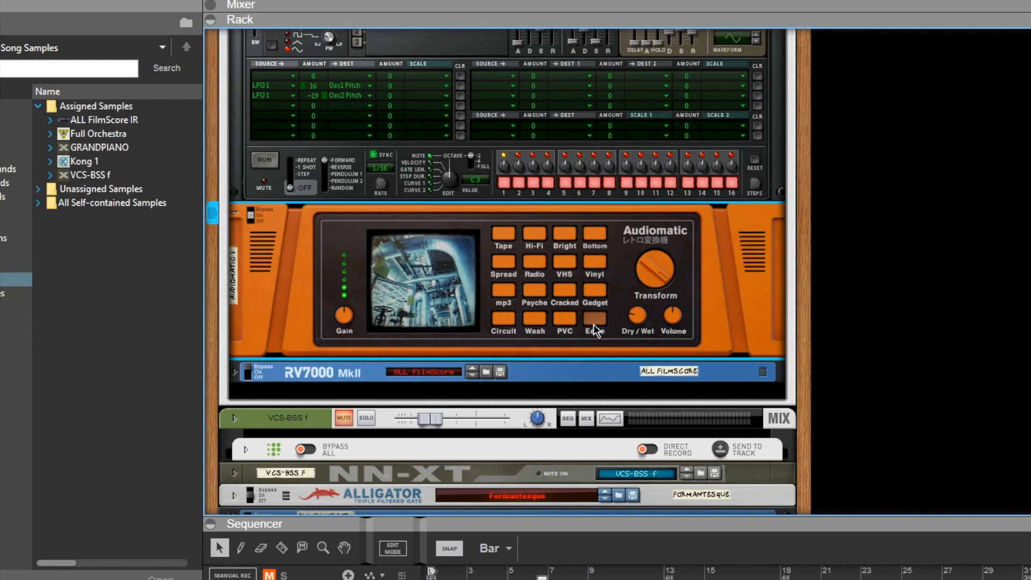
drag(629, 316, 629, 319)
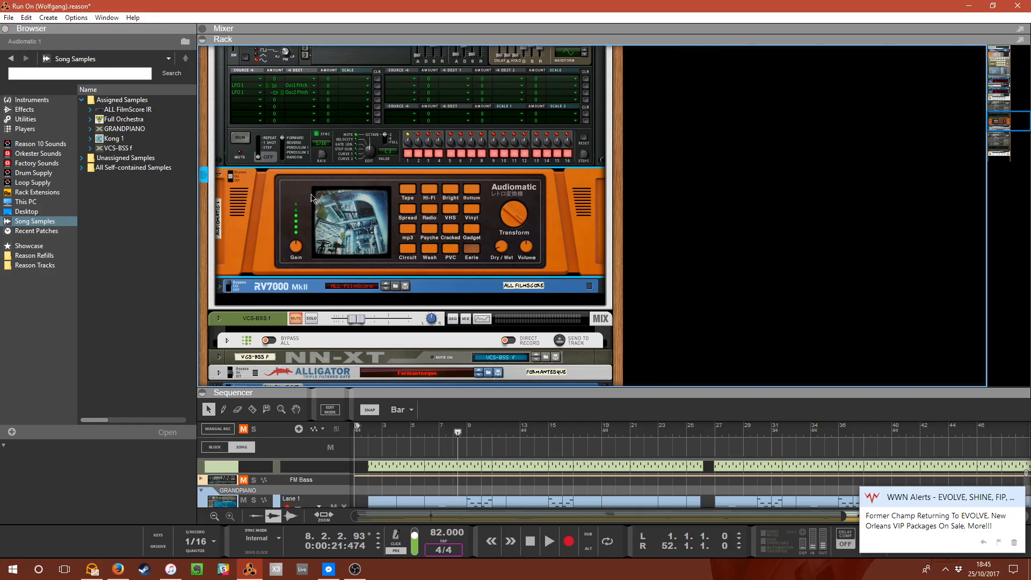
scroll(259, 261, down, 1)
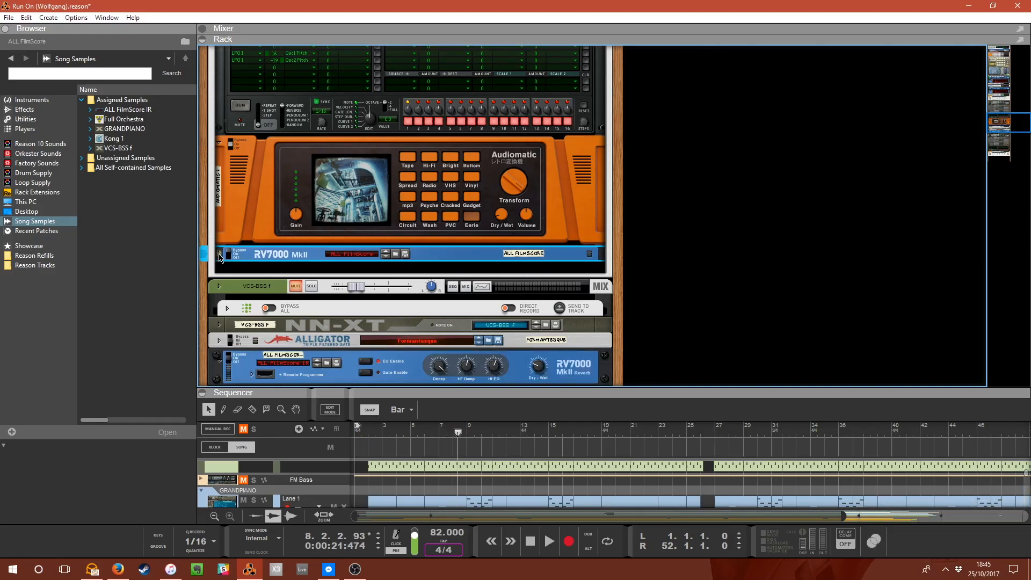
click(221, 254)
click(220, 257)
drag(422, 389, 445, 141)
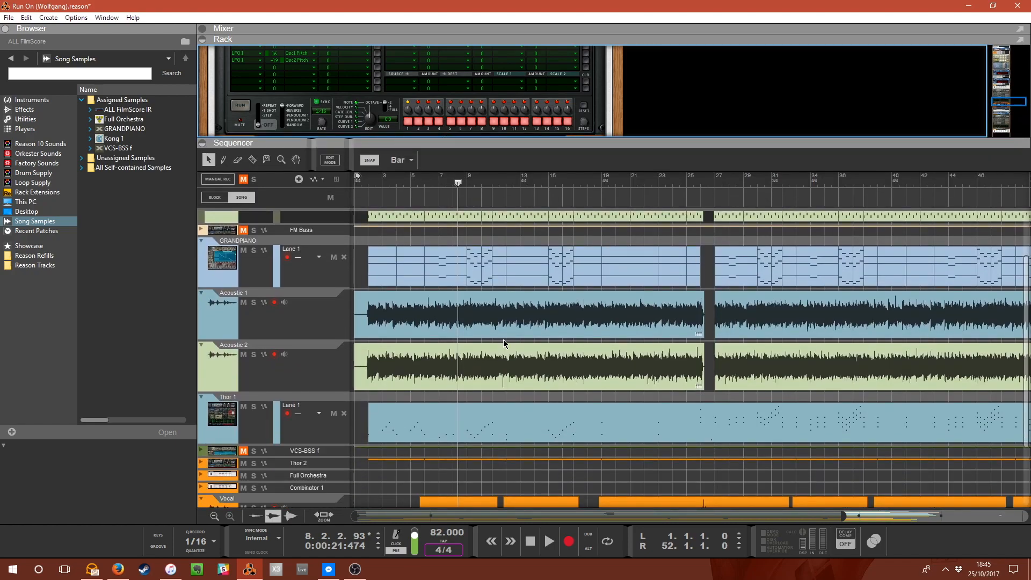
scroll(504, 343, down, 3)
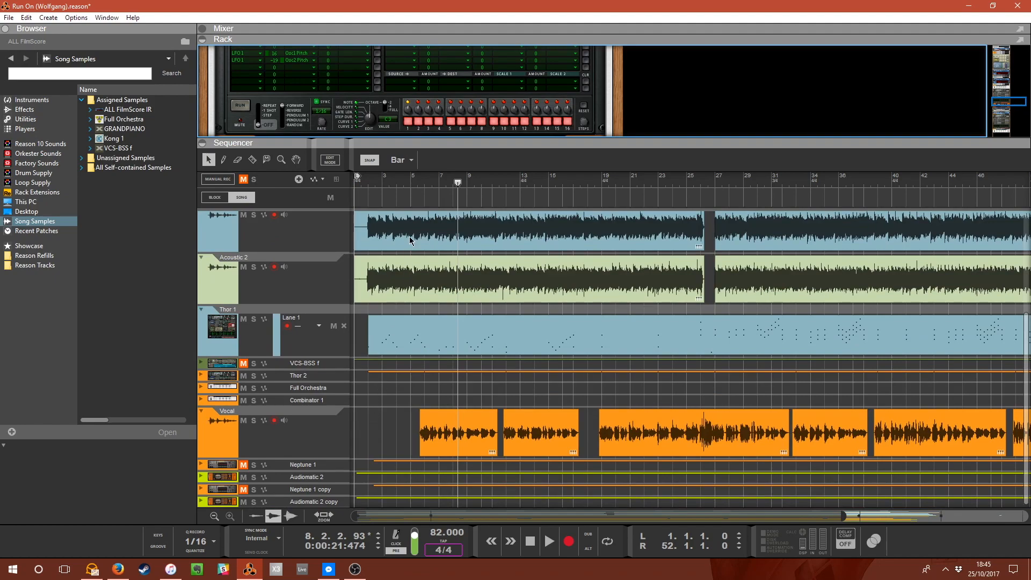
Move the playhead to bar 6 and select the Kong 1 track to bring its devices into the rack view.
click(424, 187)
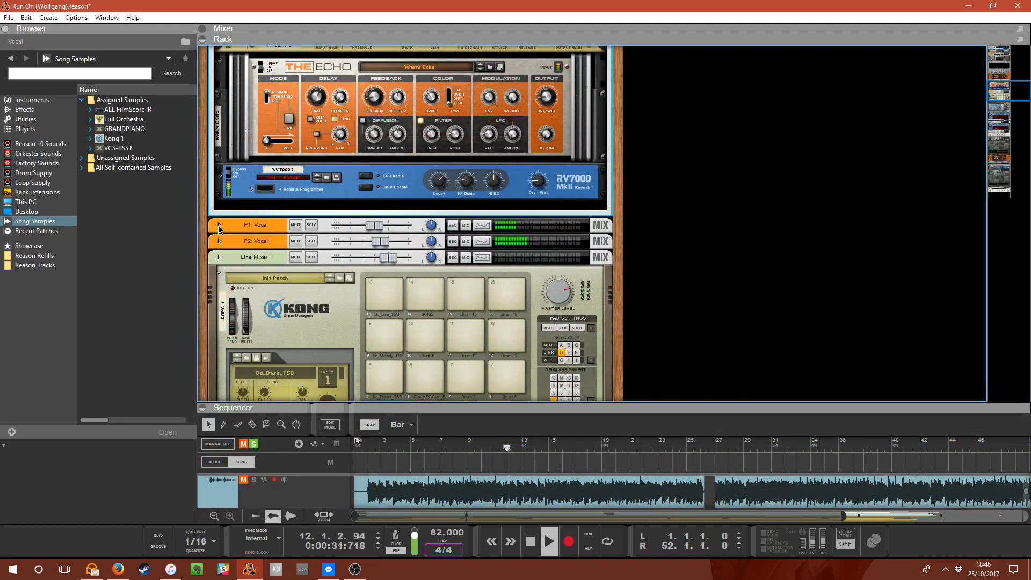
click(219, 226)
scroll(234, 261, down, 5)
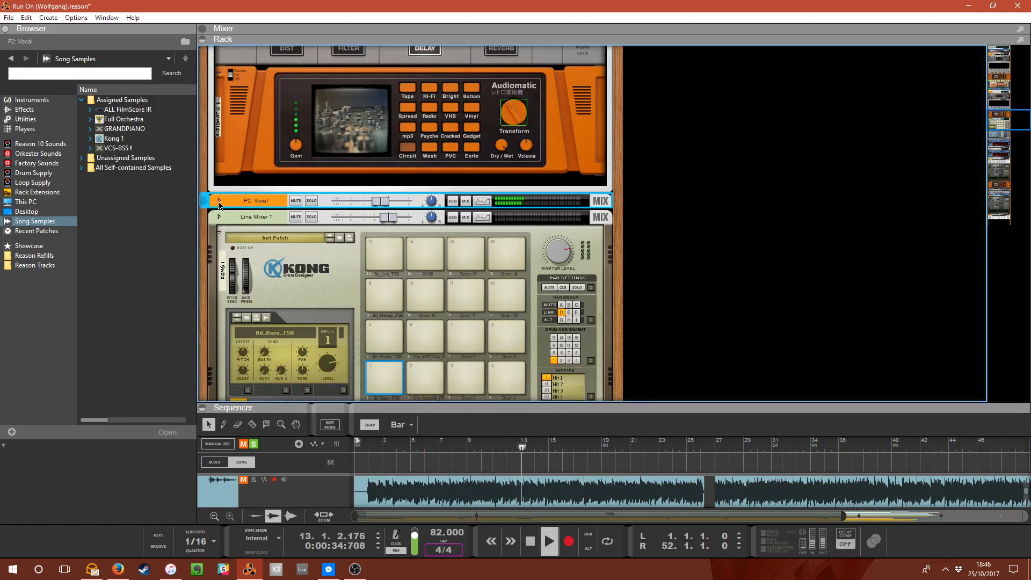
Select the P2: Vocal channel and scroll through the vocal channels' devices in the rack.
click(219, 201)
scroll(483, 253, up, 15)
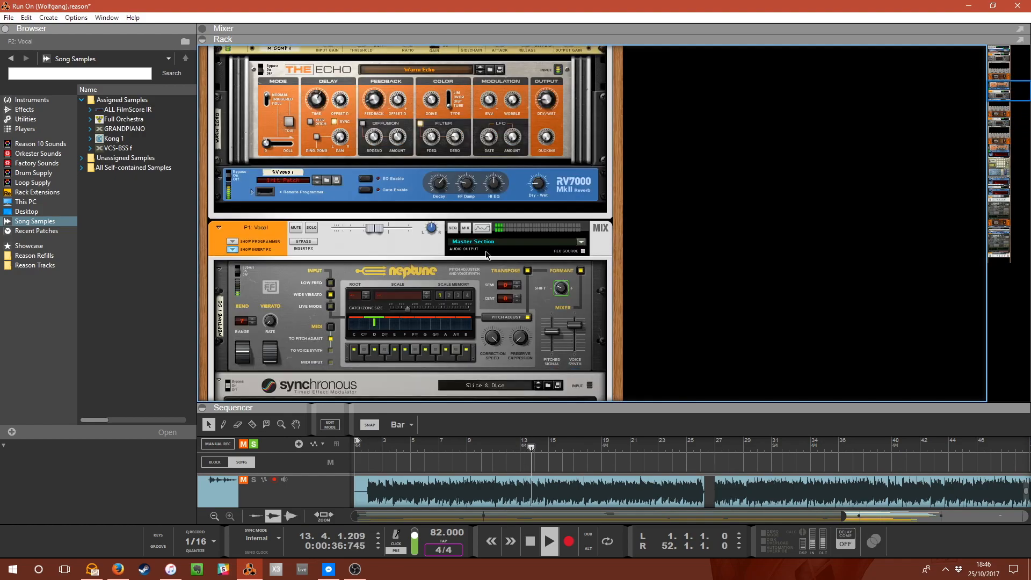
scroll(487, 254, up, 10)
scroll(486, 254, down, 4)
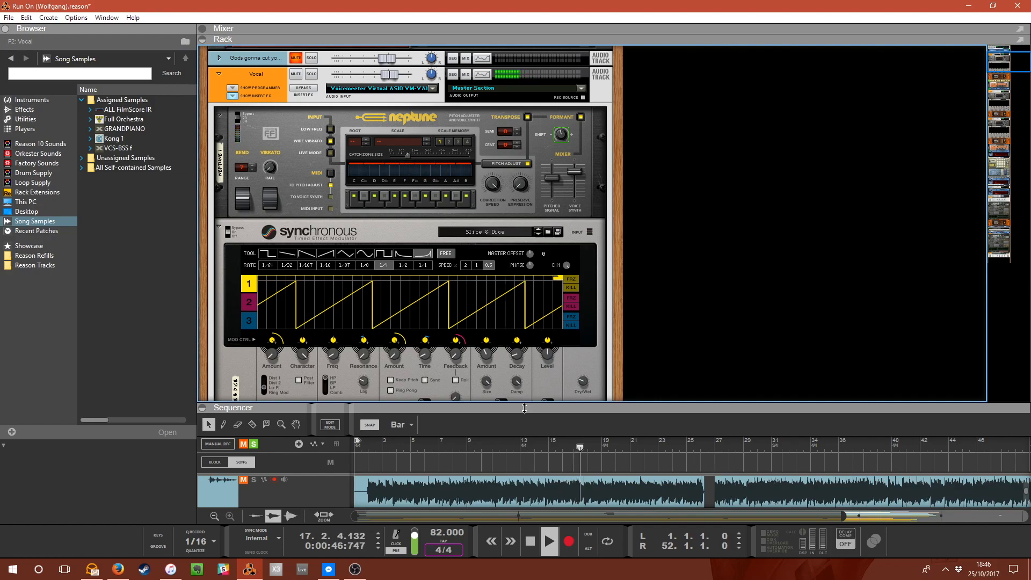
scroll(496, 272, down, 3)
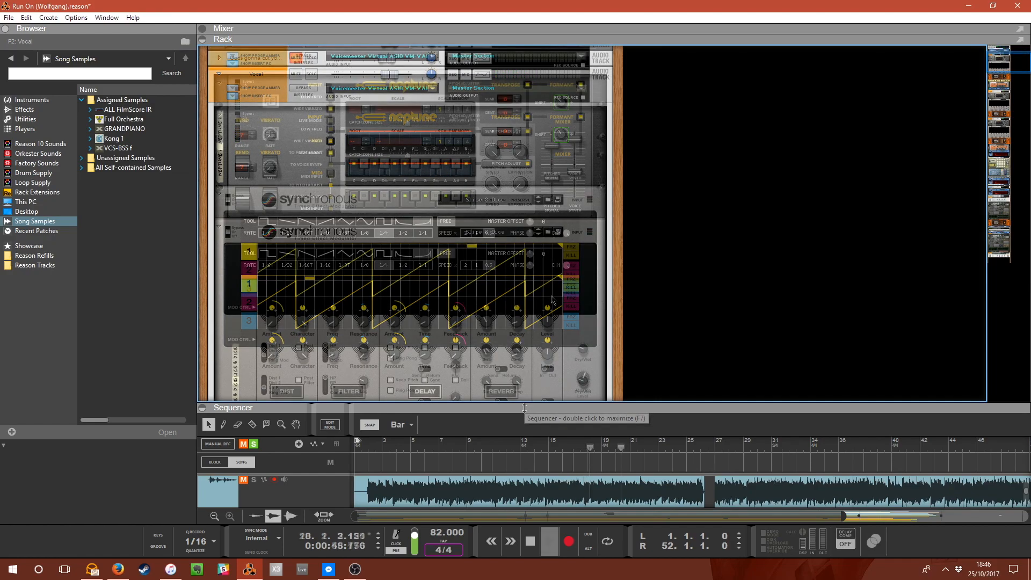
scroll(569, 314, down, 15)
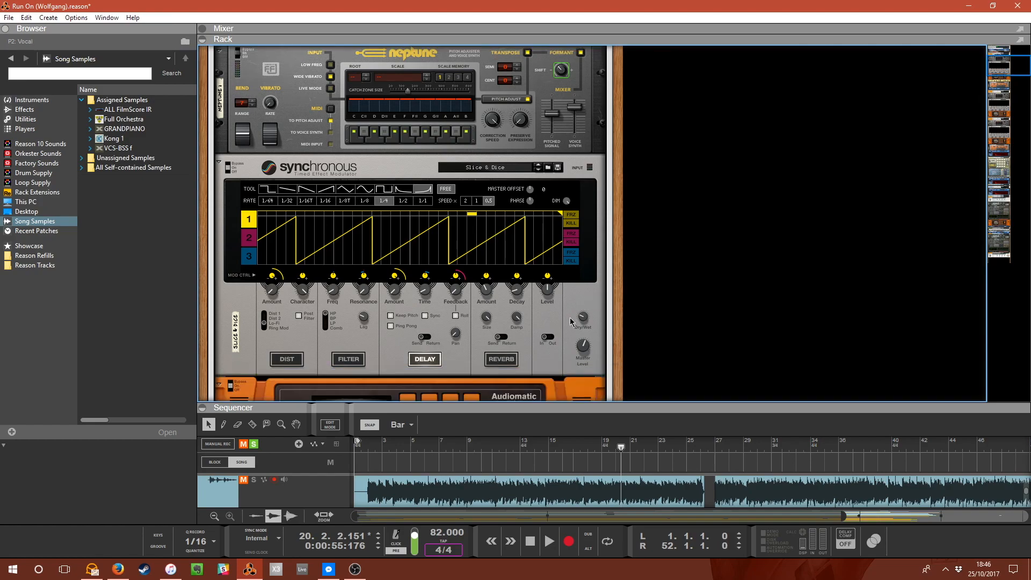
scroll(510, 349, down, 3)
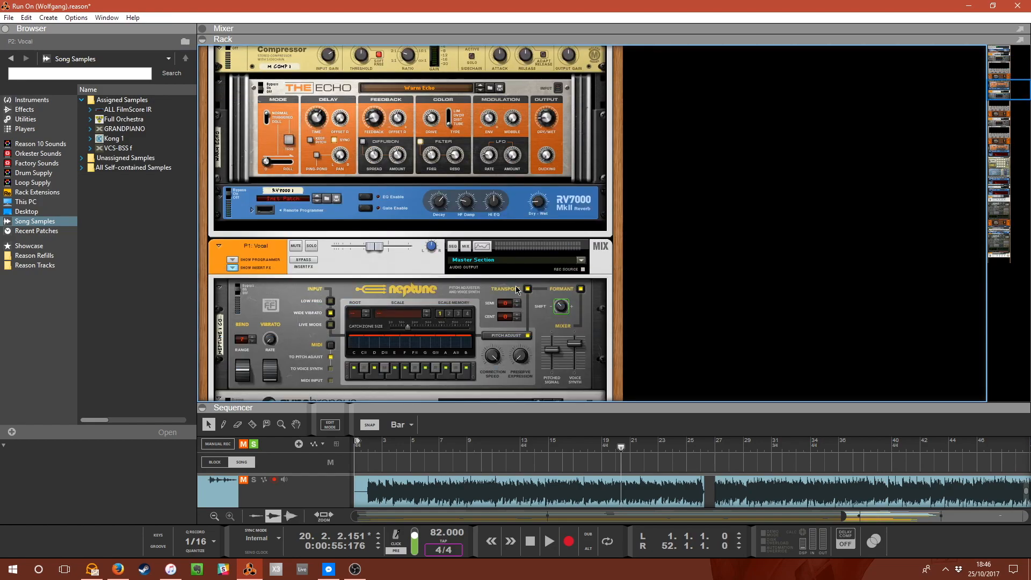
scroll(513, 279, down, 3)
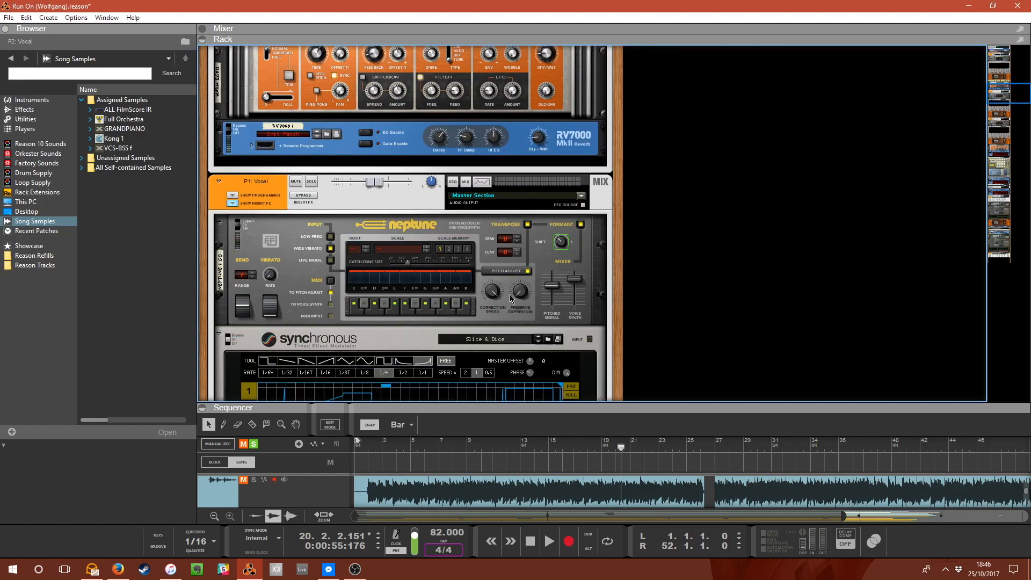
scroll(494, 290, down, 3)
scroll(514, 279, up, 14)
scroll(516, 278, down, 19)
scroll(515, 275, up, 7)
scroll(483, 241, down, 1)
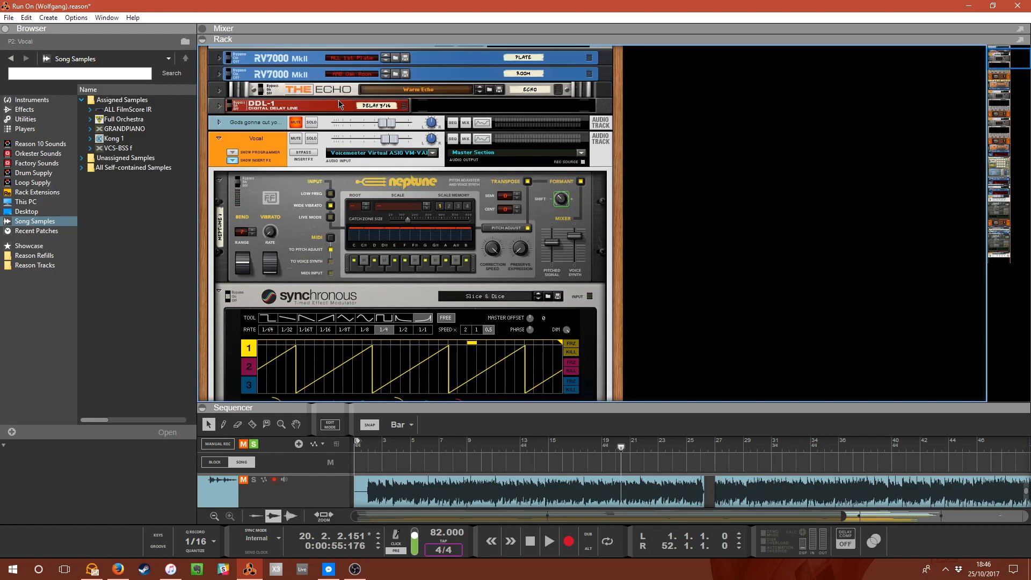
Solo the Vocal audio track and return the playhead to bar 6.
click(312, 140)
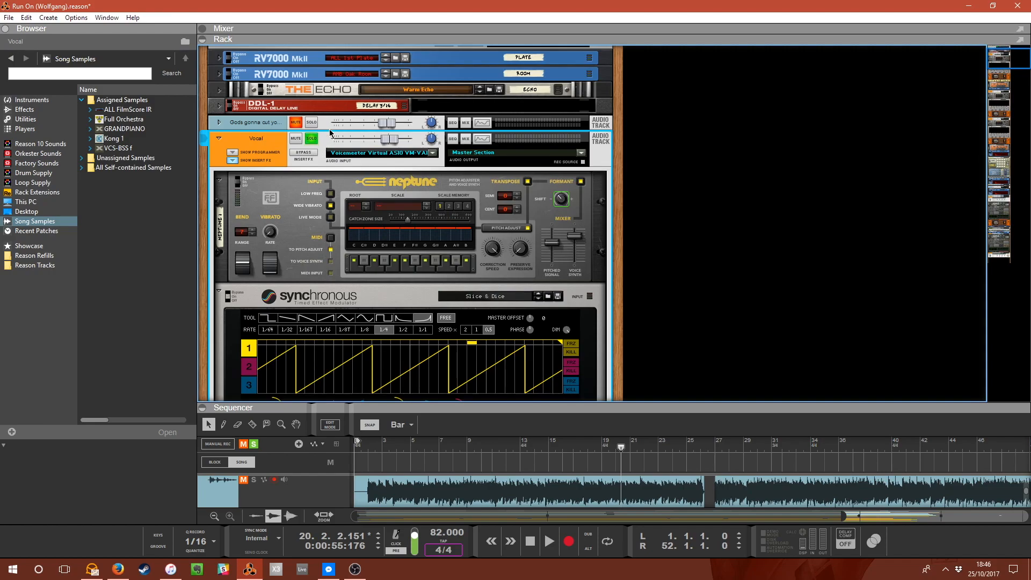
scroll(478, 312, down, 3)
drag(472, 405, 477, 274)
scroll(397, 320, down, 5)
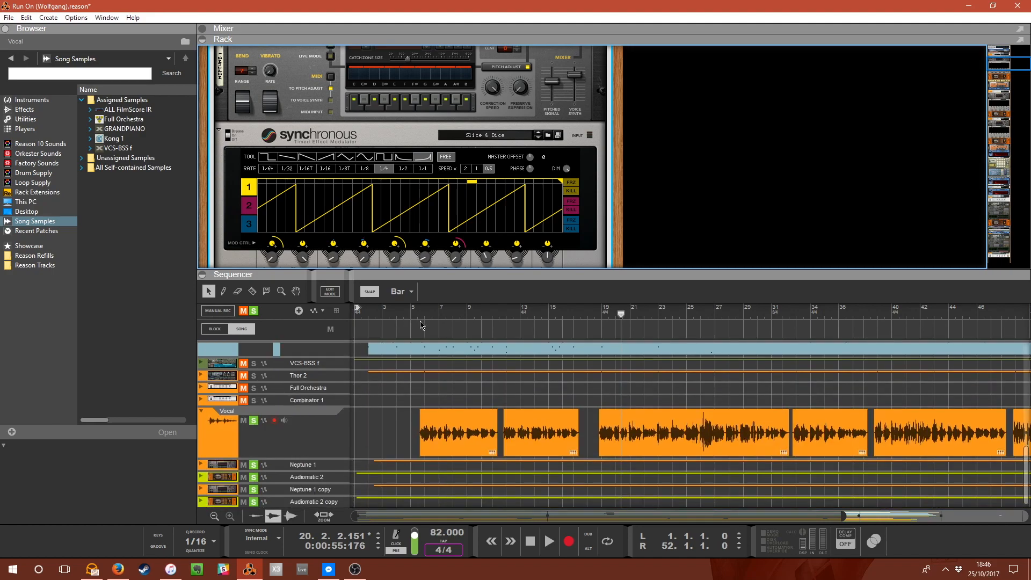
drag(413, 311, 424, 318)
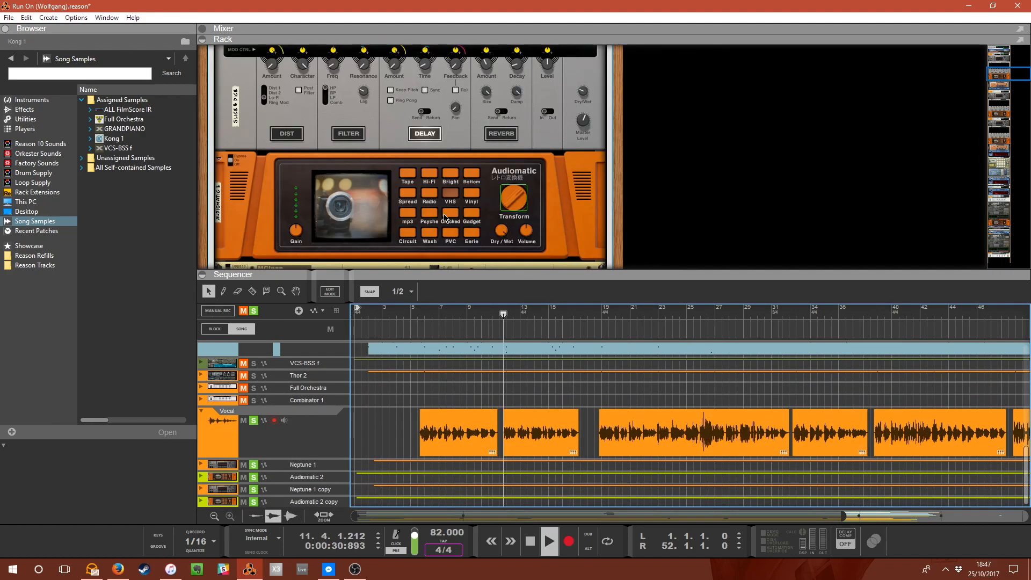
Examine the vocal chain's Neptune, Synchronous, Audiomatic, Compressor, Echo and RV7000 devices in the rack.
scroll(444, 215, up, 5)
scroll(444, 217, up, 2)
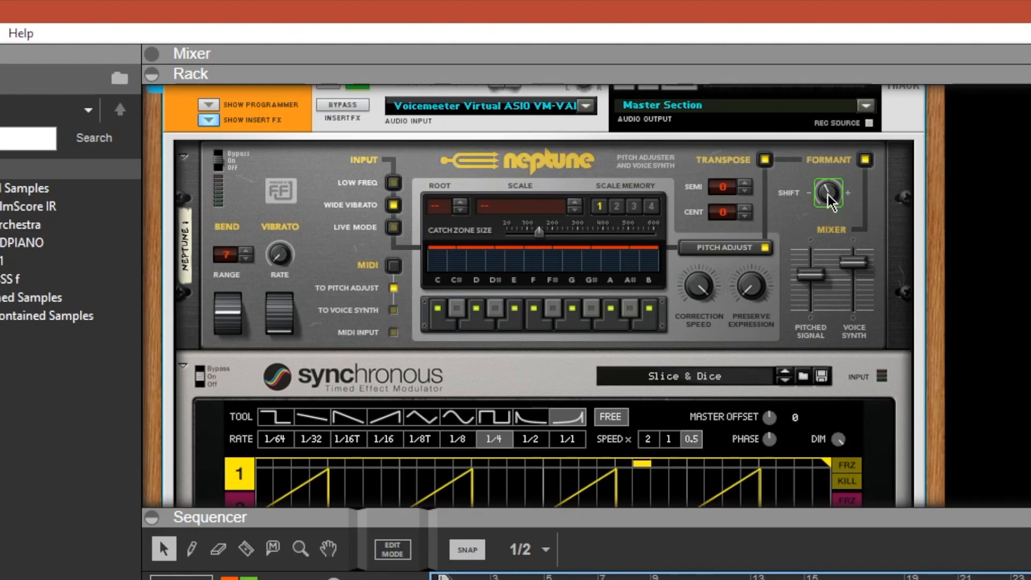
mouse_move(830, 202)
scroll(530, 361, down, 5)
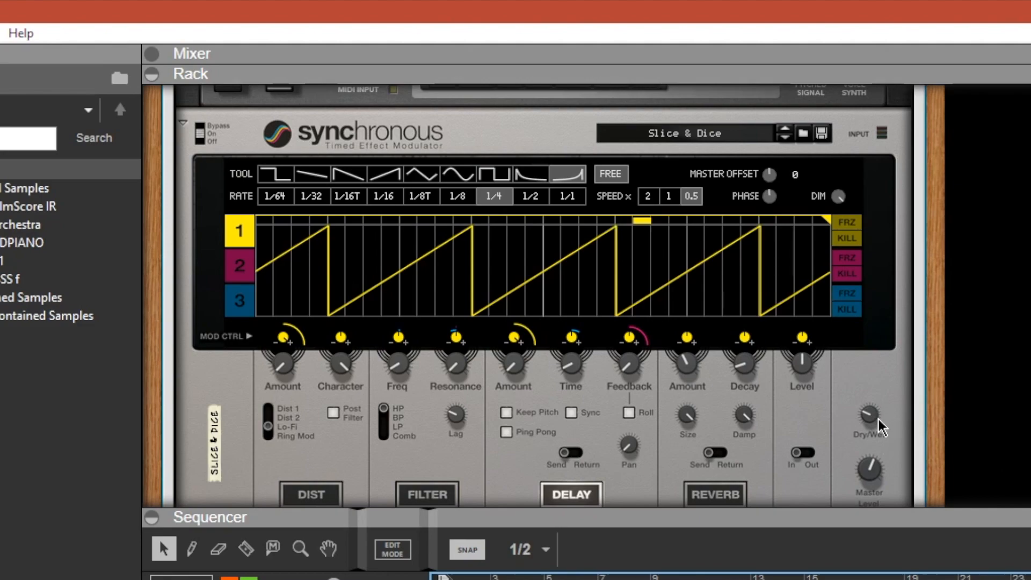
mouse_move(874, 425)
mouse_move(819, 471)
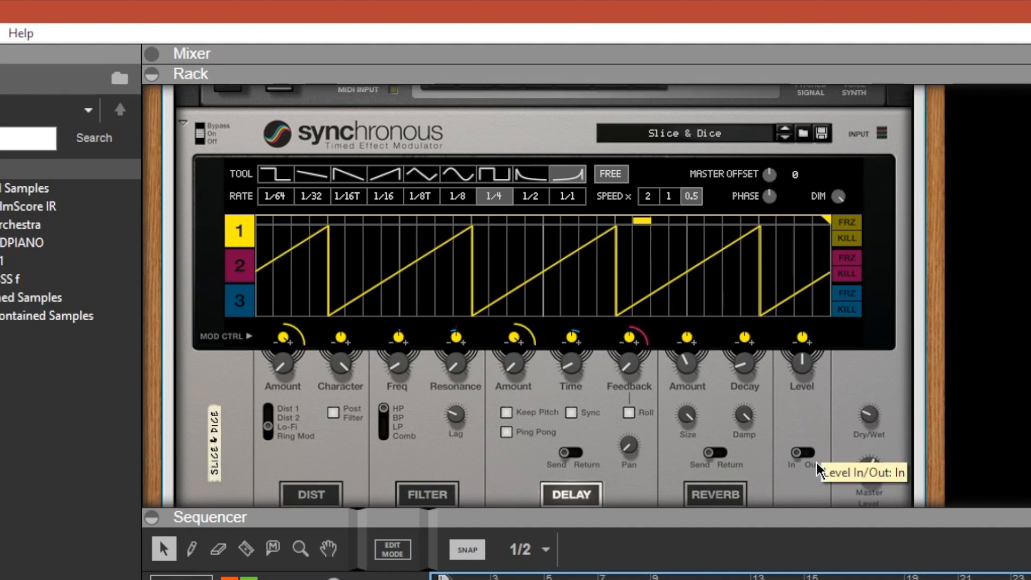
scroll(682, 224, down, 5)
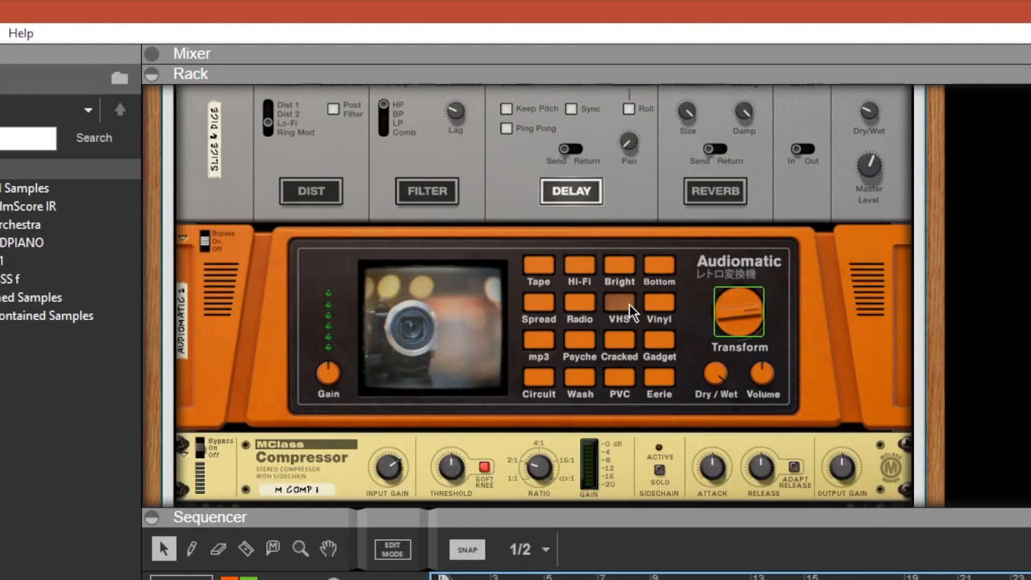
scroll(686, 295, down, 2)
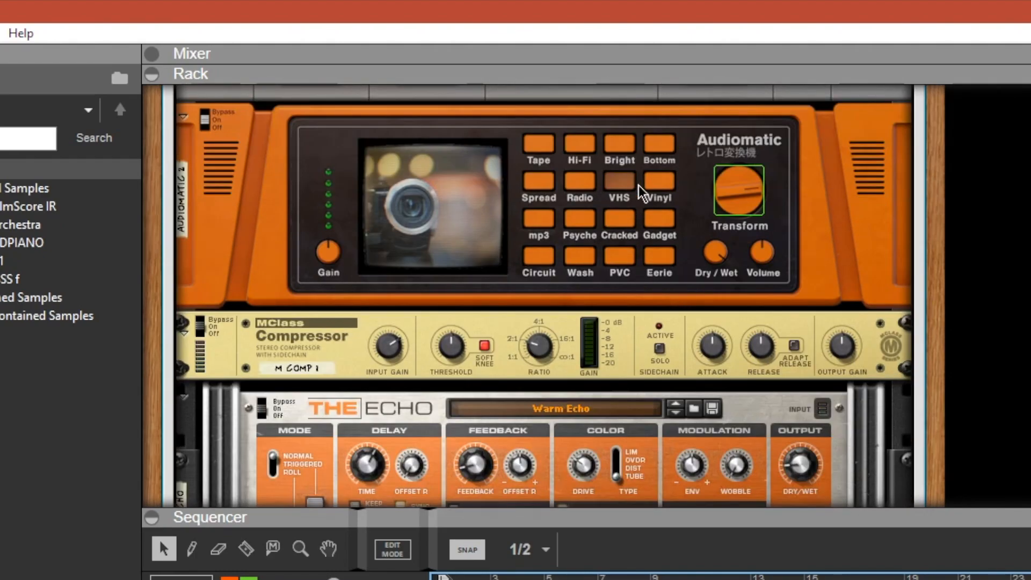
scroll(666, 183, down, 1)
scroll(685, 263, down, 4)
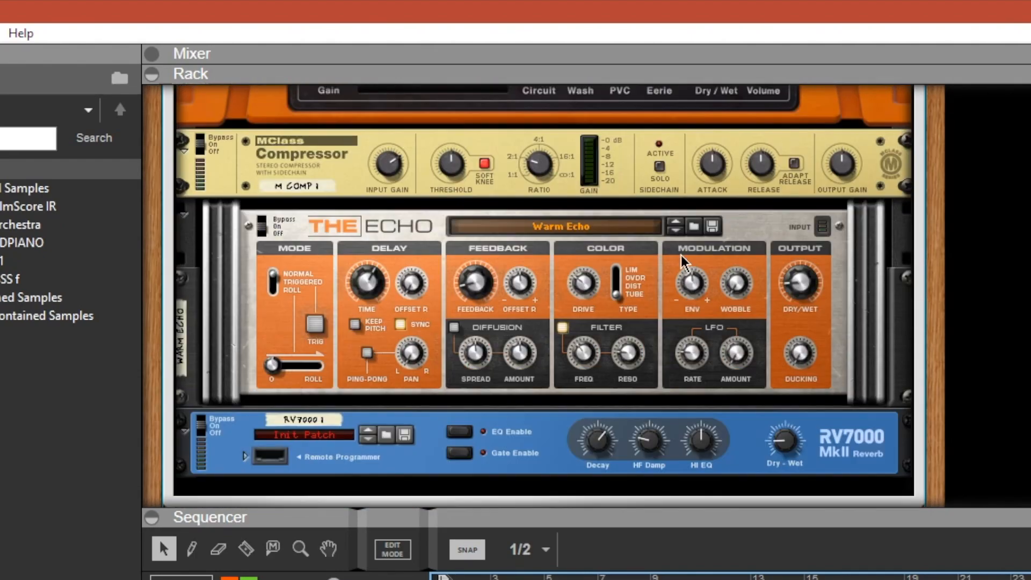
scroll(684, 263, down, 1)
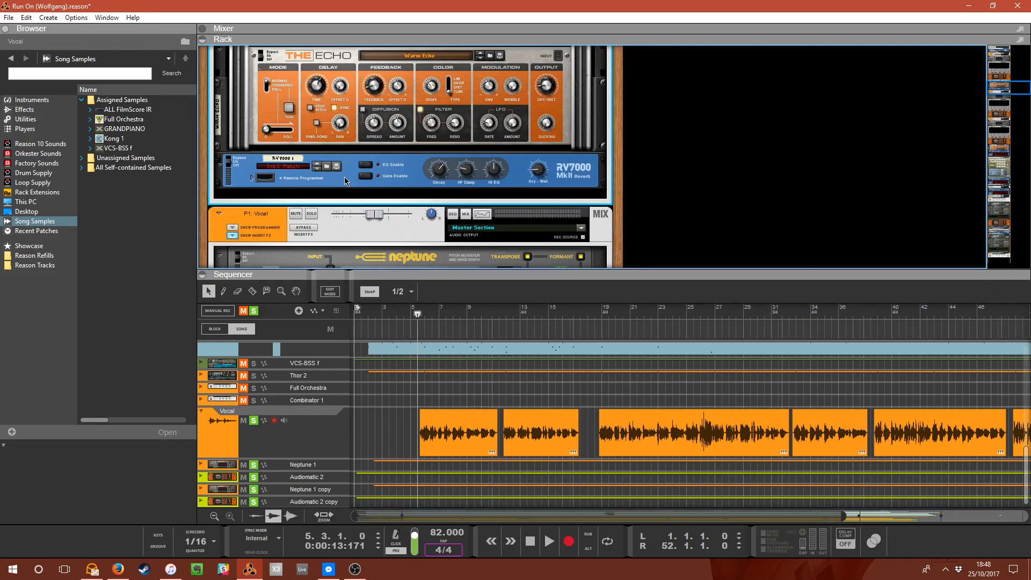
Scroll back over the vocal channel's Synchronous and Audiomatic devices to study their settings.
scroll(345, 181, down, 2)
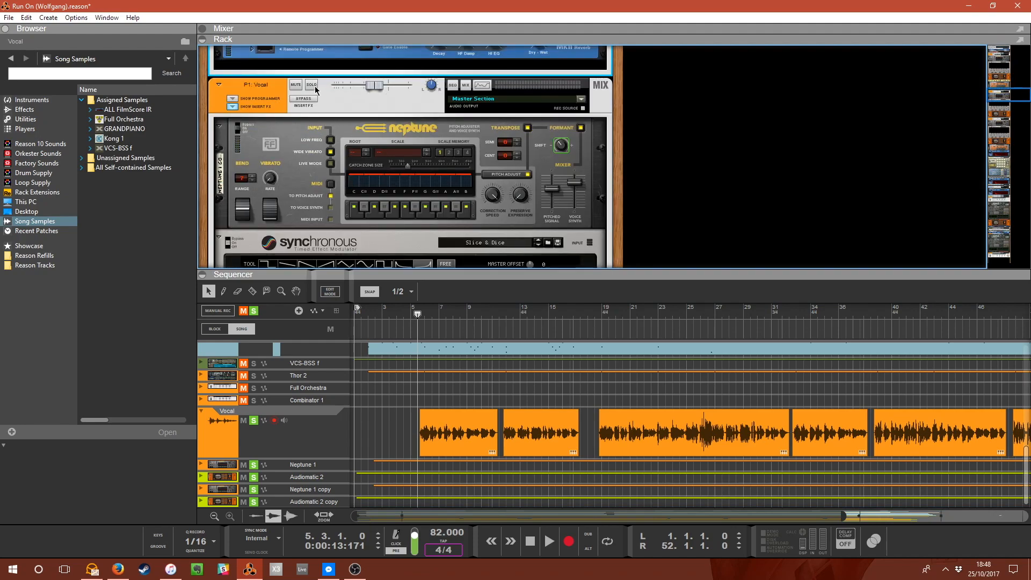
scroll(406, 188, down, 7)
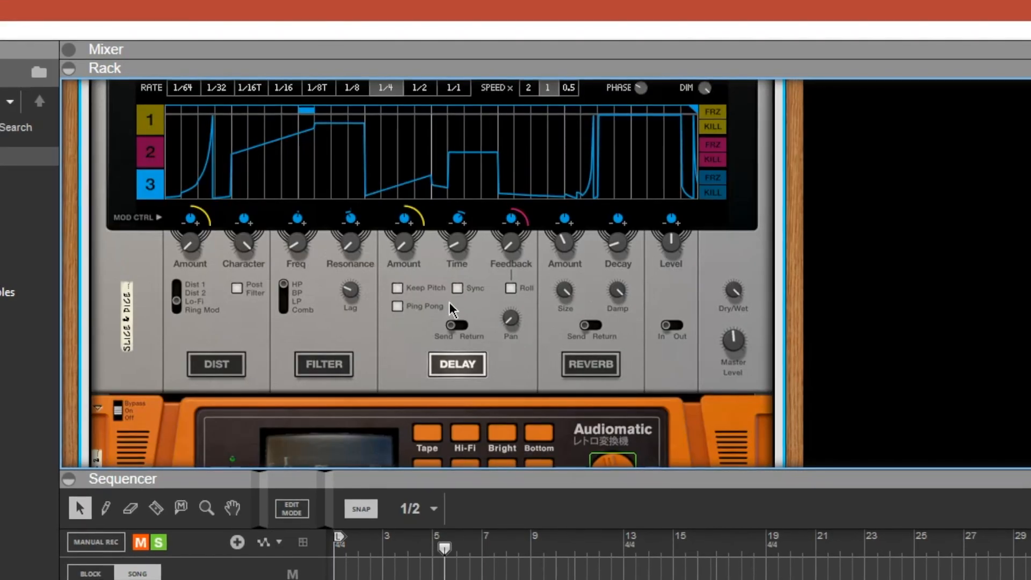
scroll(419, 173, up, 3)
scroll(287, 260, down, 3)
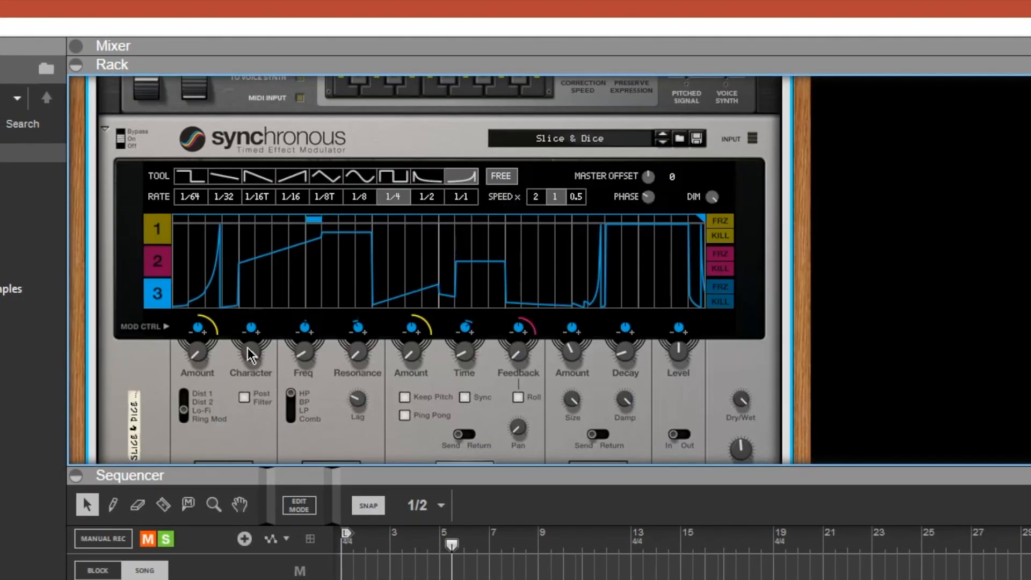
scroll(408, 290, down, 3)
scroll(418, 289, up, 2)
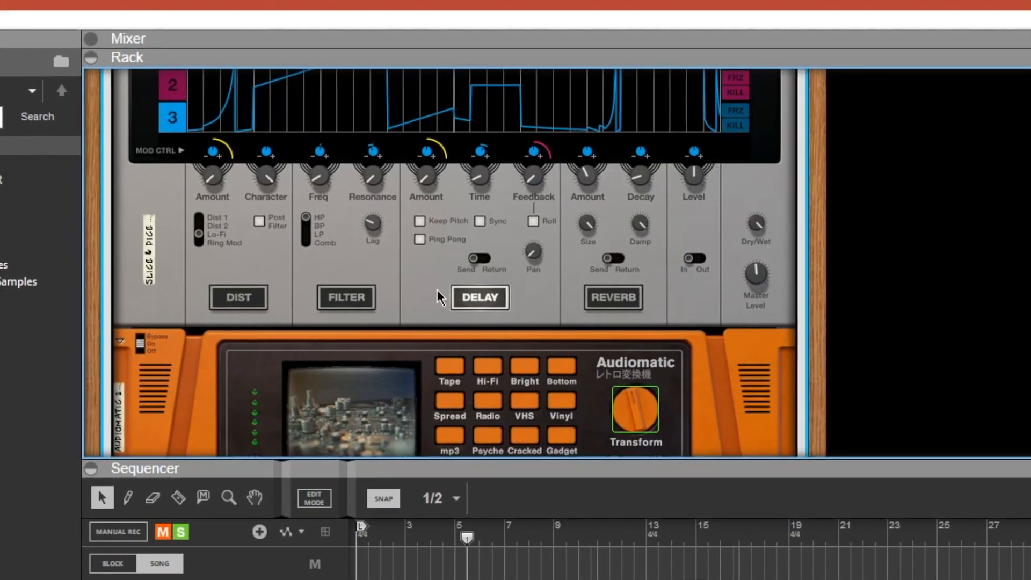
scroll(735, 209, up, 1)
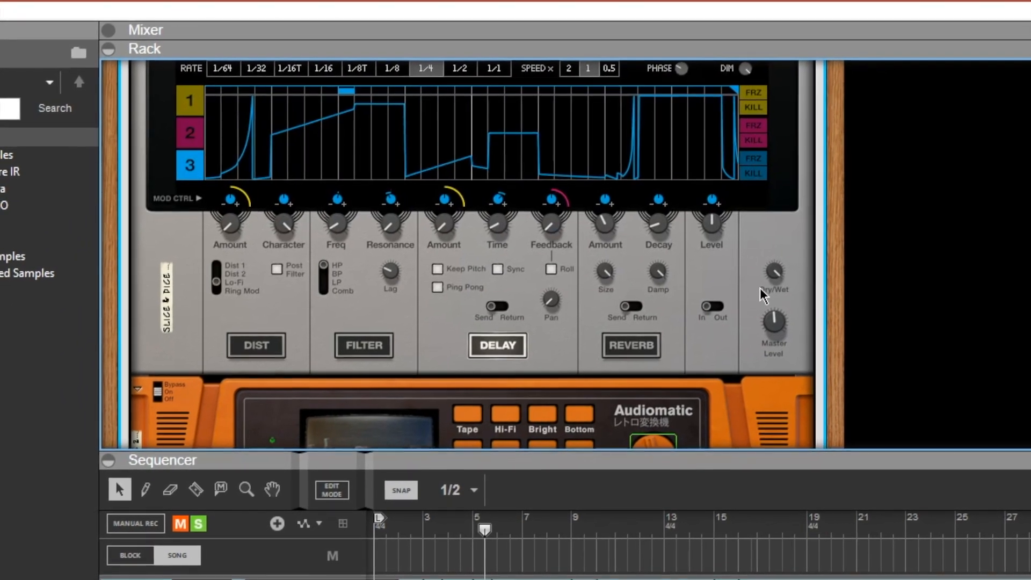
scroll(752, 274, down, 3)
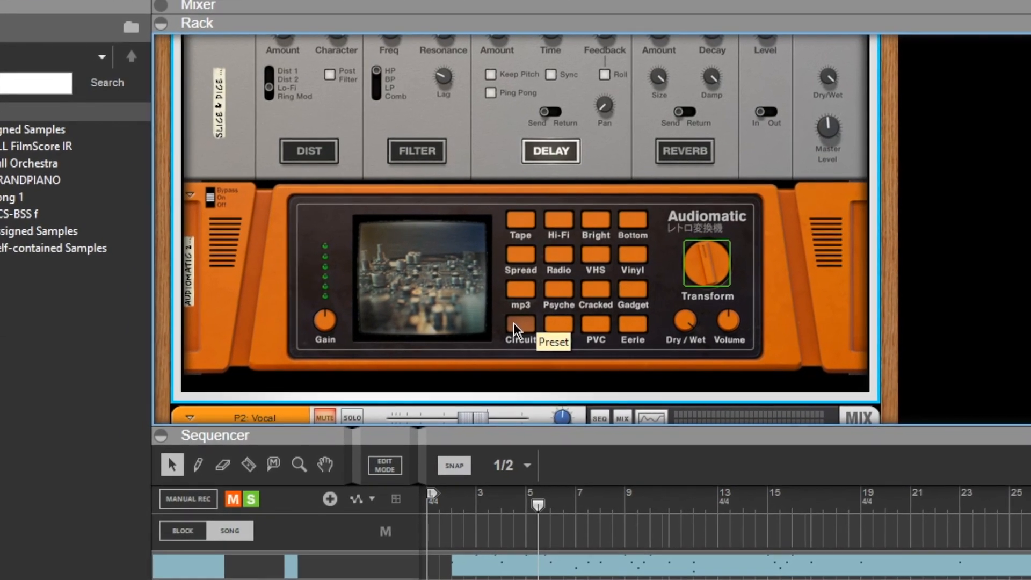
scroll(666, 276, down, 3)
scroll(655, 263, up, 5)
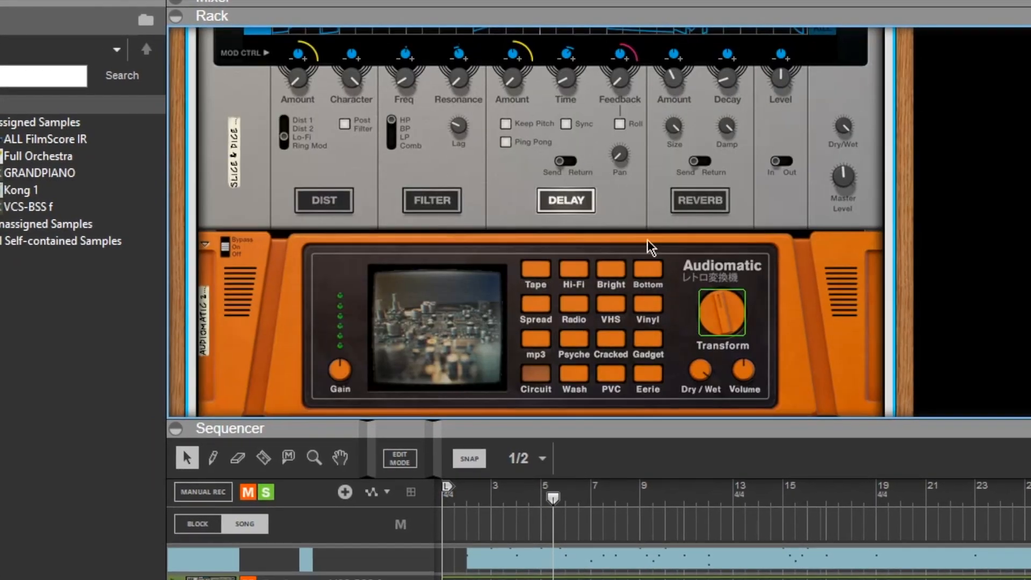
scroll(604, 92, down, 4)
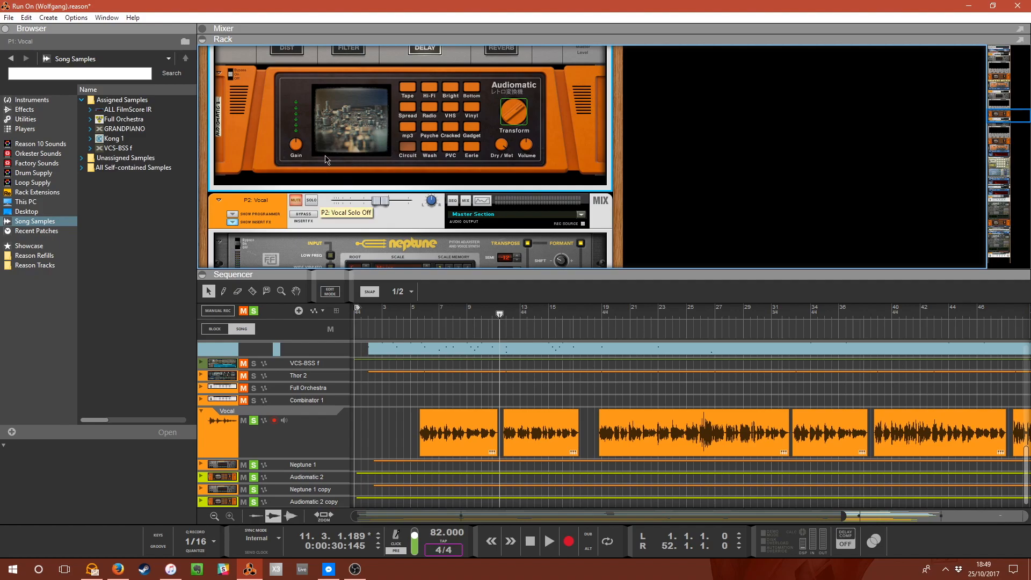
scroll(325, 166, up, 5)
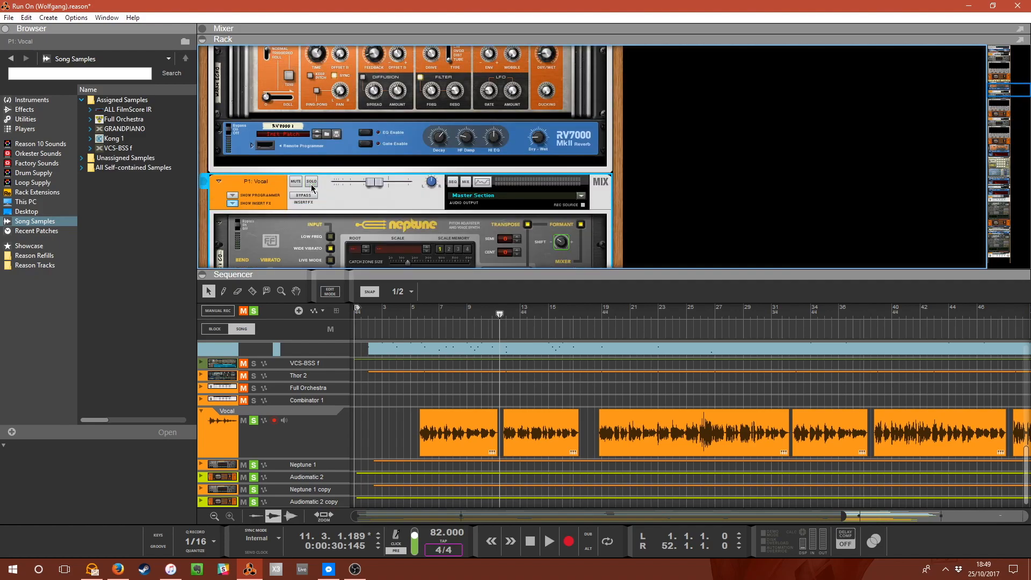
Solo the P2: Vocal channel and move the playhead to bar 5.
scroll(311, 188, down, 6)
click(316, 169)
scroll(441, 248, down, 3)
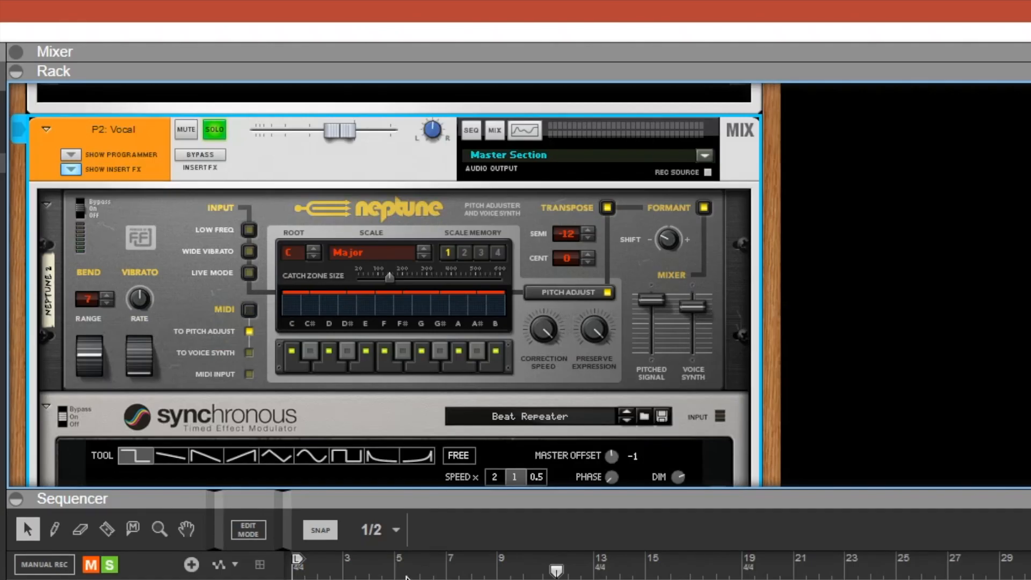
click(418, 313)
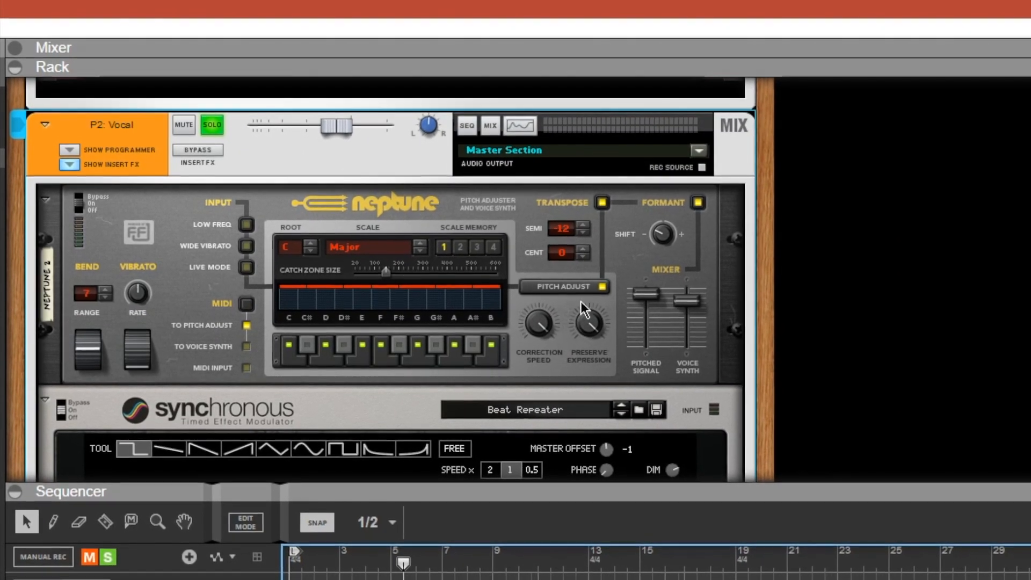
Inspect the P2 vocal chain's Neptune, Synchronous Beat Repeater, Audiomatic and RV7000 devices.
scroll(477, 313, down, 10)
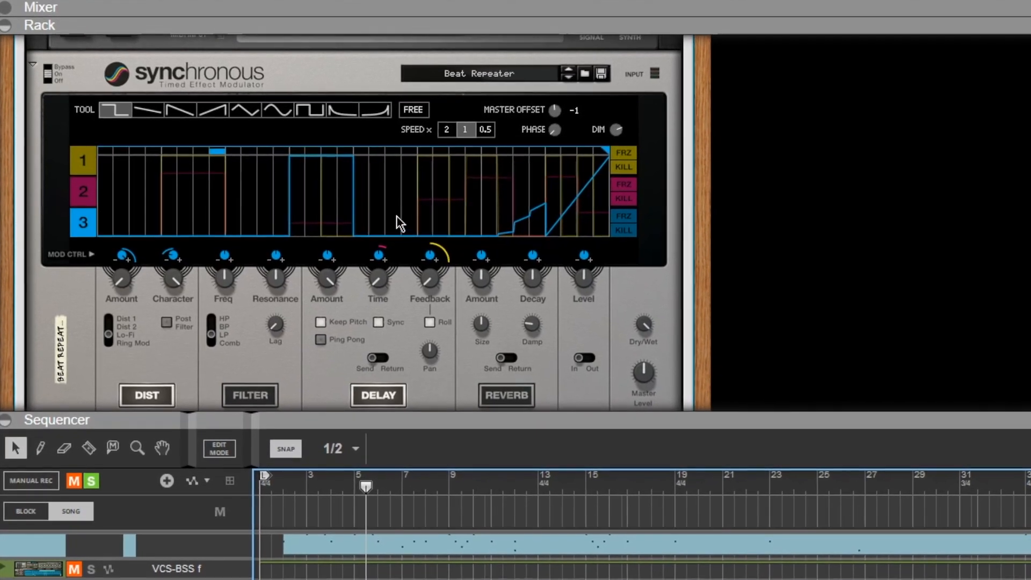
scroll(403, 218, down, 3)
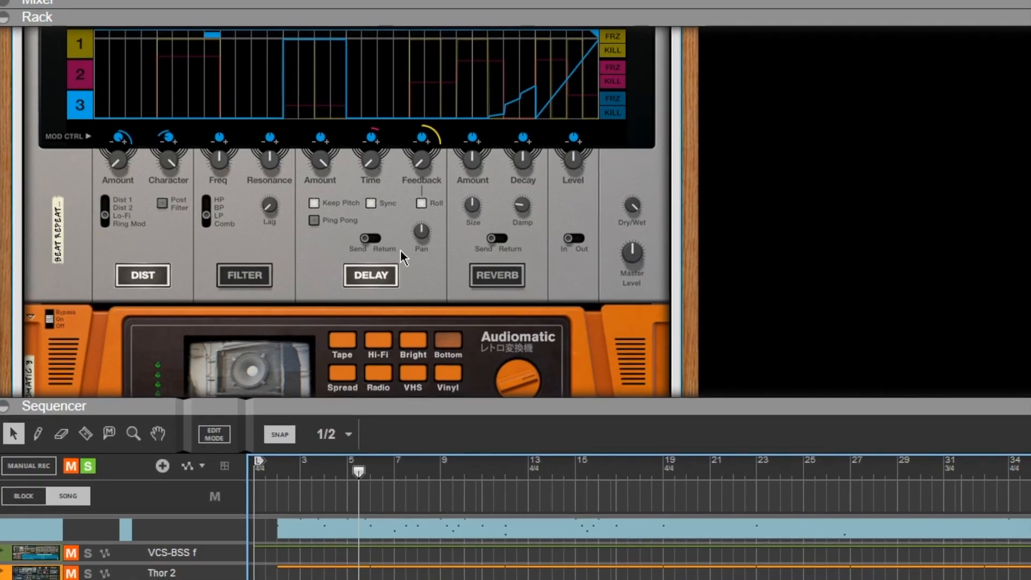
scroll(380, 261, down, 3)
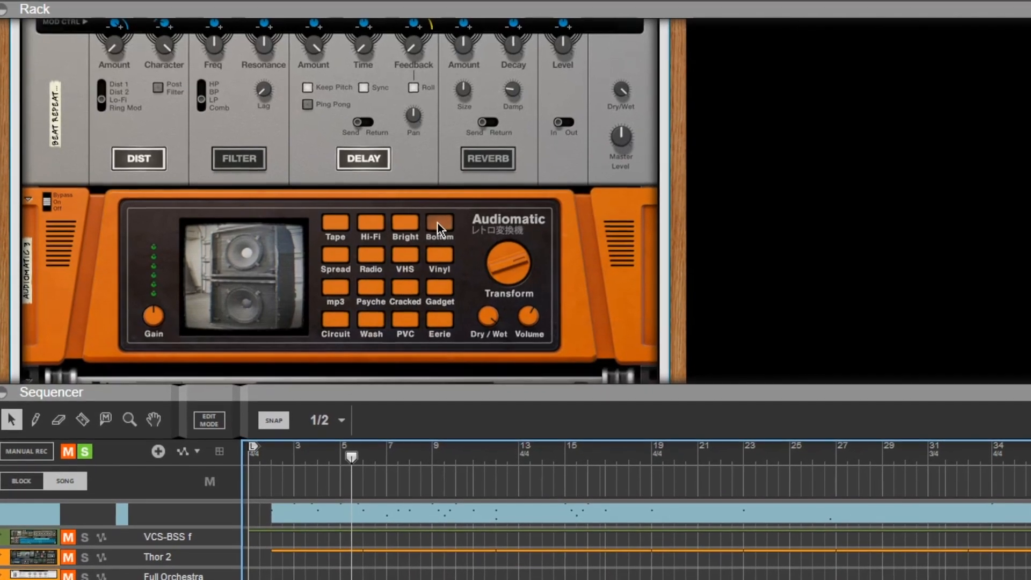
scroll(436, 221, down, 6)
scroll(409, 170, down, 3)
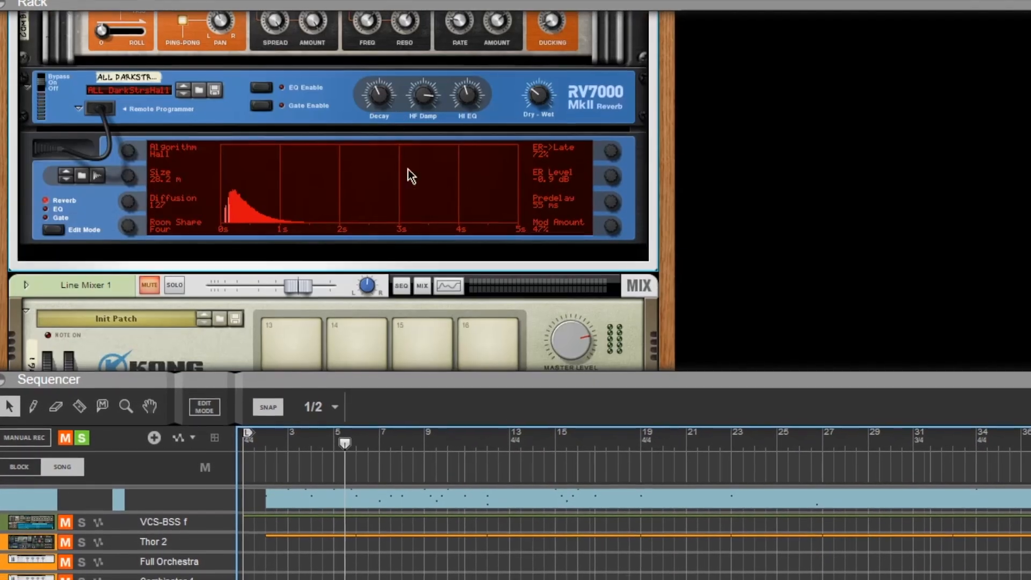
scroll(412, 182, up, 2)
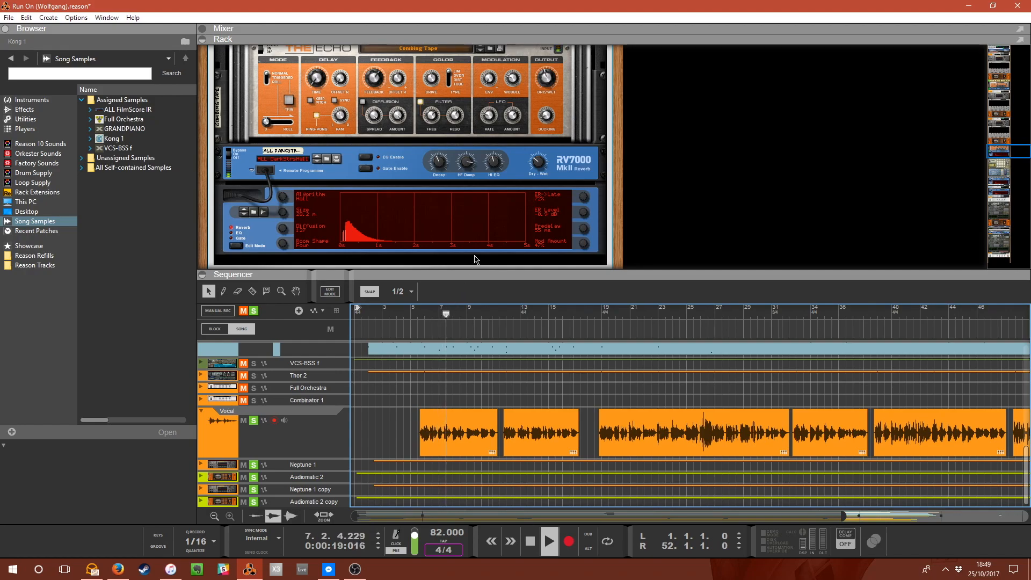
Scroll through the rack to examine the Neptune transpose settings and the RV7000 and Kong devices.
scroll(472, 181, up, 5)
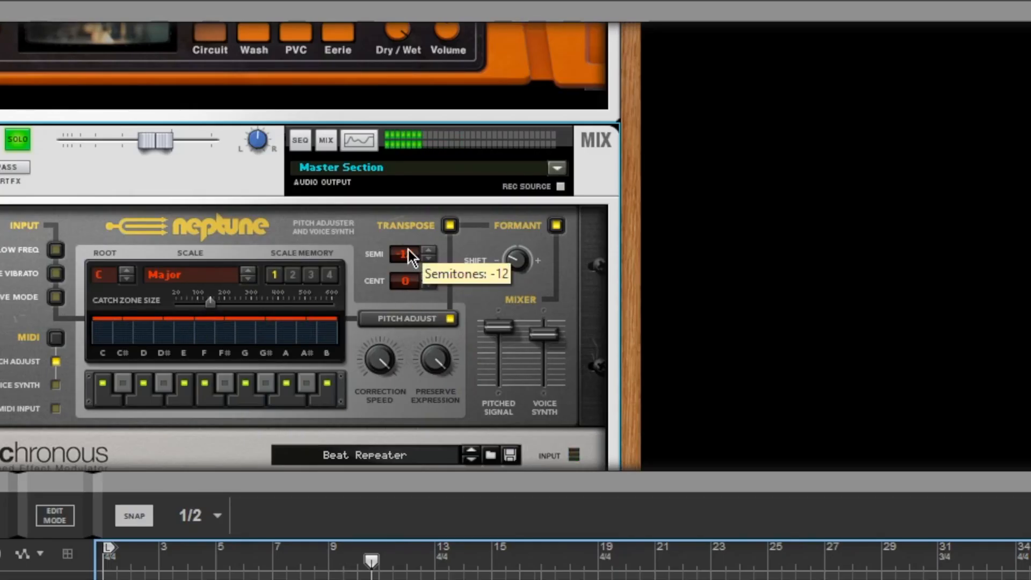
scroll(401, 253, down, 5)
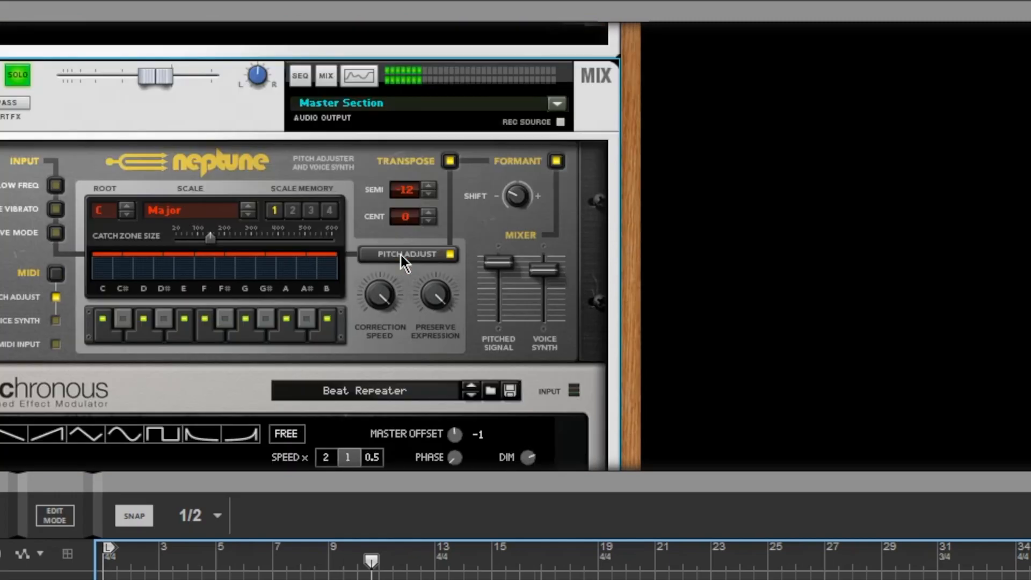
scroll(401, 255, down, 15)
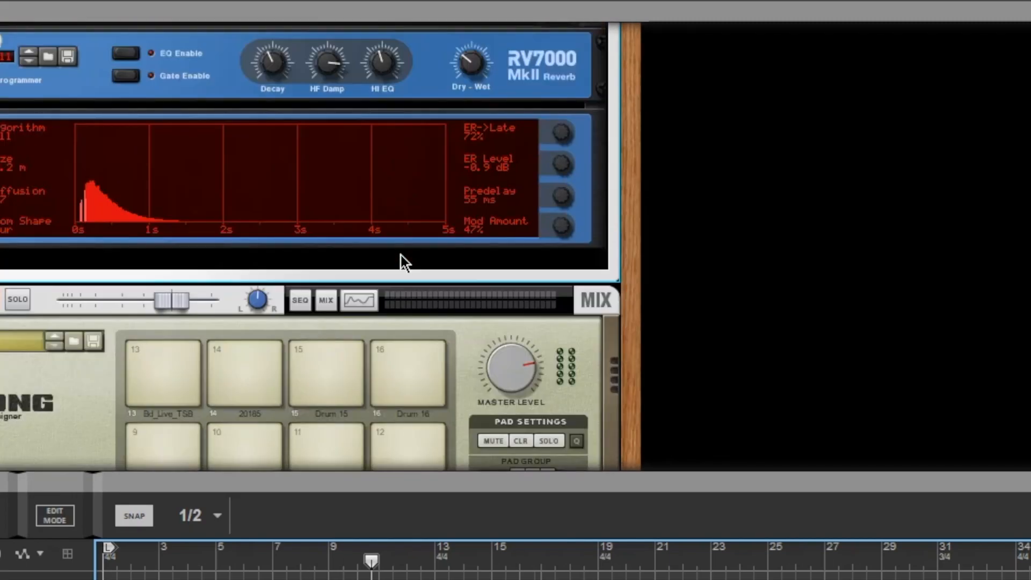
scroll(499, 215, up, 2)
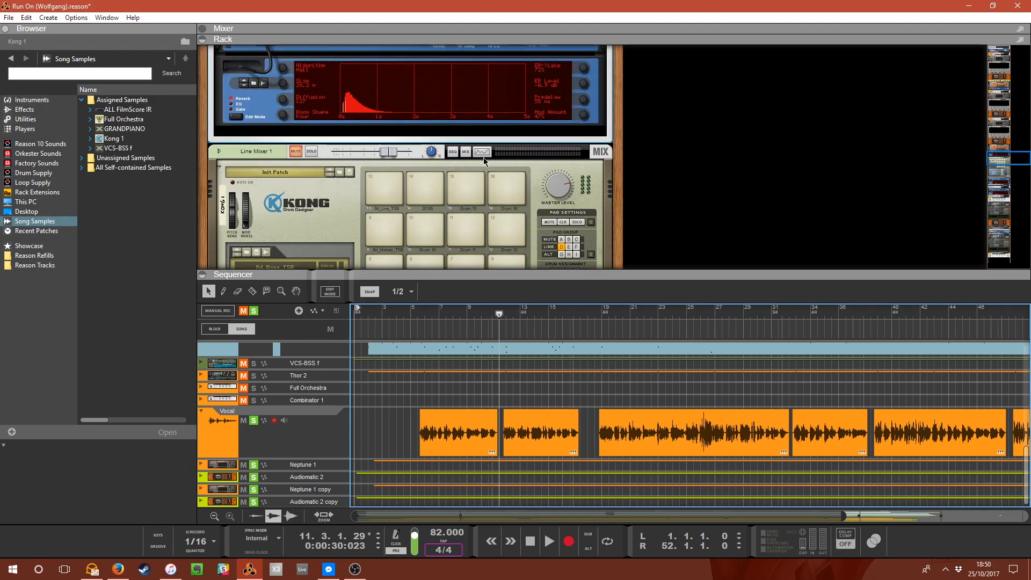
click(483, 152)
click(483, 152)
scroll(510, 161, up, 12)
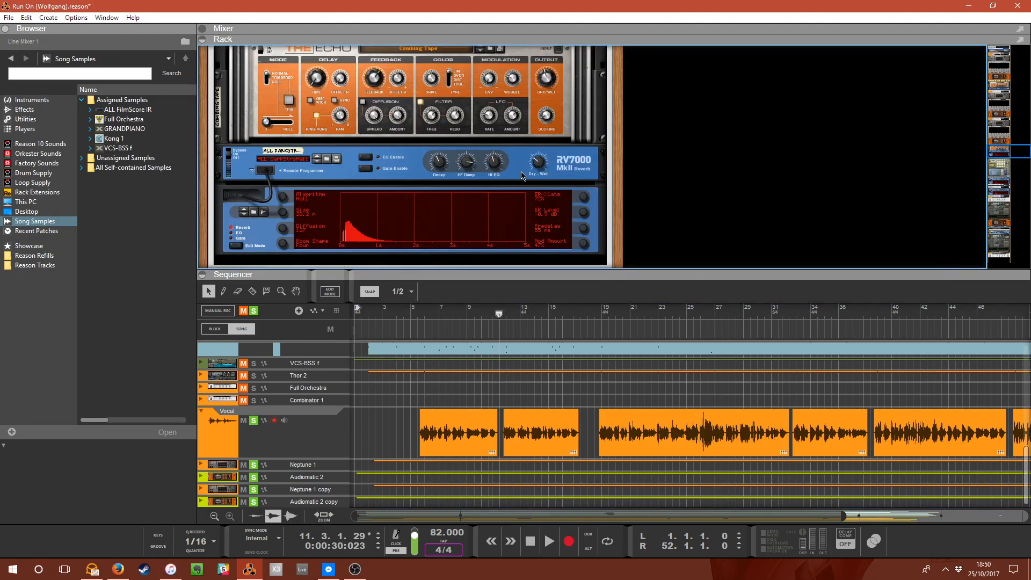
scroll(539, 179, up, 4)
Open and close the Spectrum EQ view for the P2 Vocal, P1 Vocal and Vocal mixer channels.
click(483, 200)
click(483, 202)
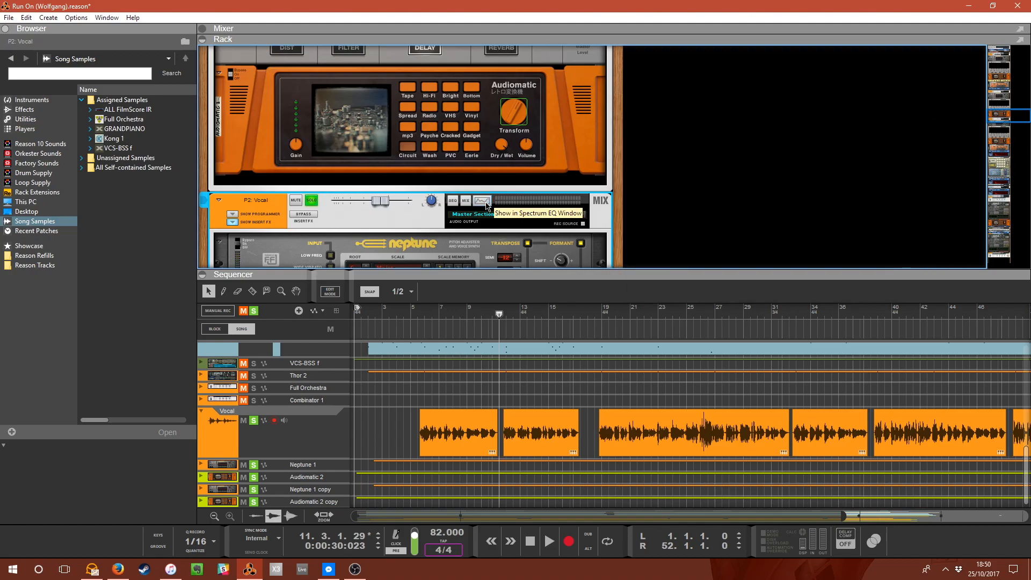
scroll(505, 172, up, 8)
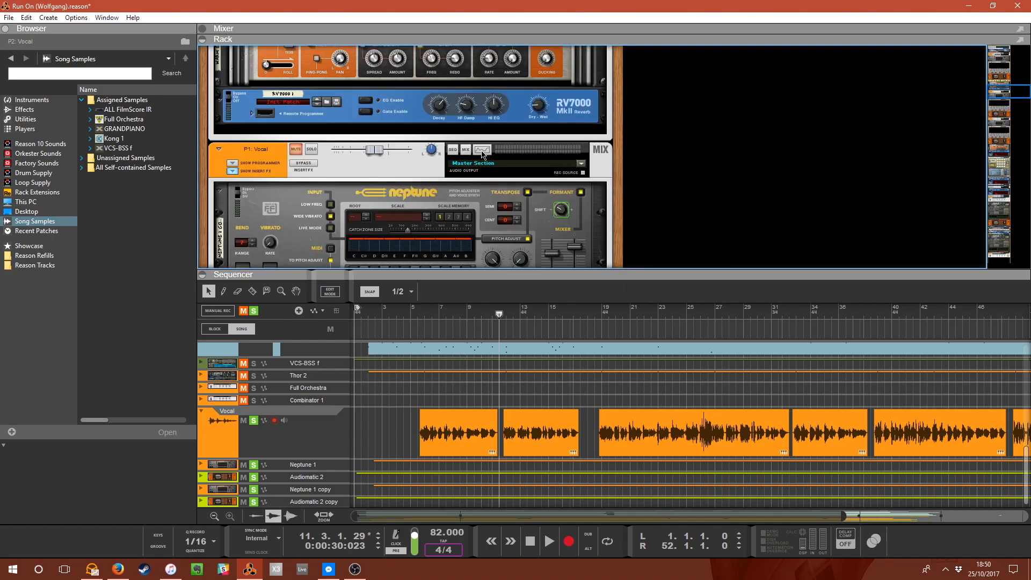
click(483, 151)
click(483, 151)
scroll(499, 159, down, 5)
scroll(516, 156, up, 3)
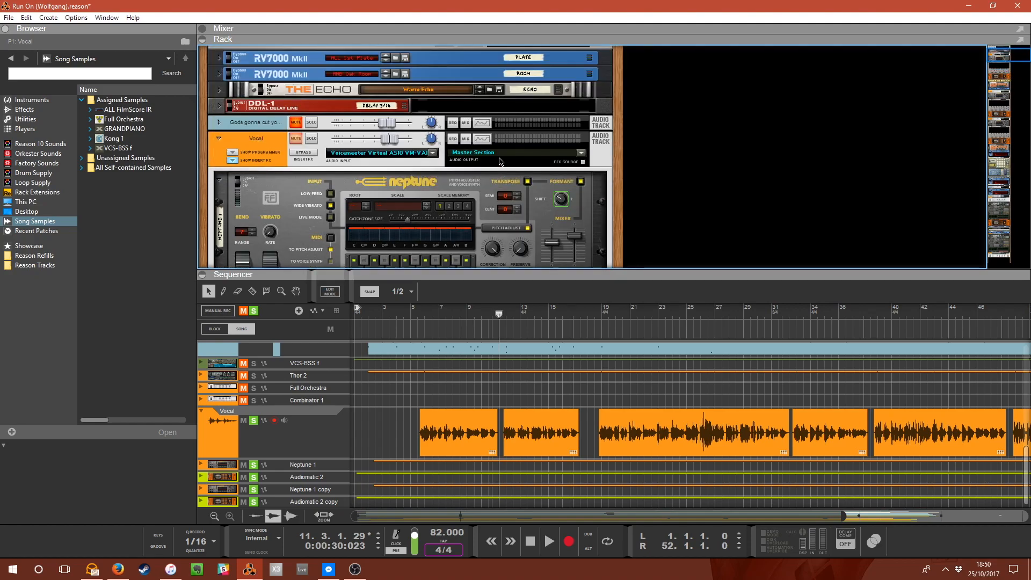
click(483, 140)
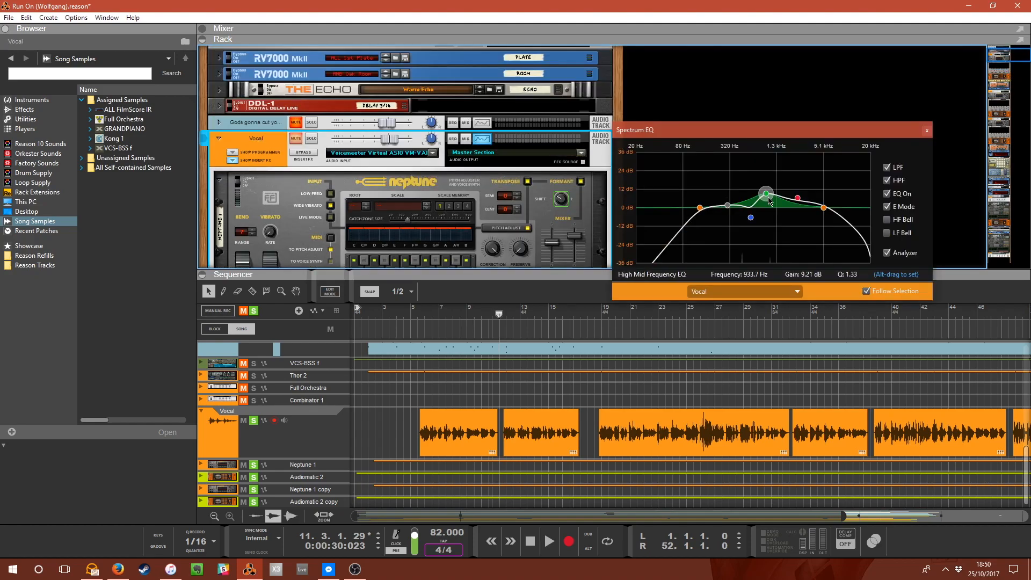
click(486, 141)
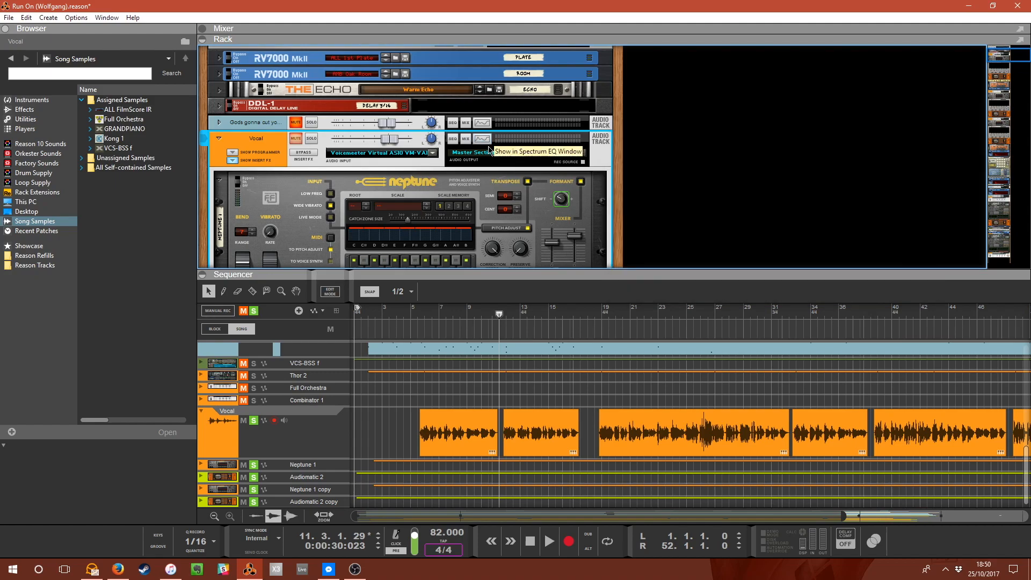
Unmute and solo the VCS-BSS f track, then play the song from bar 2.
scroll(491, 161, up, 2)
scroll(481, 184, down, 6)
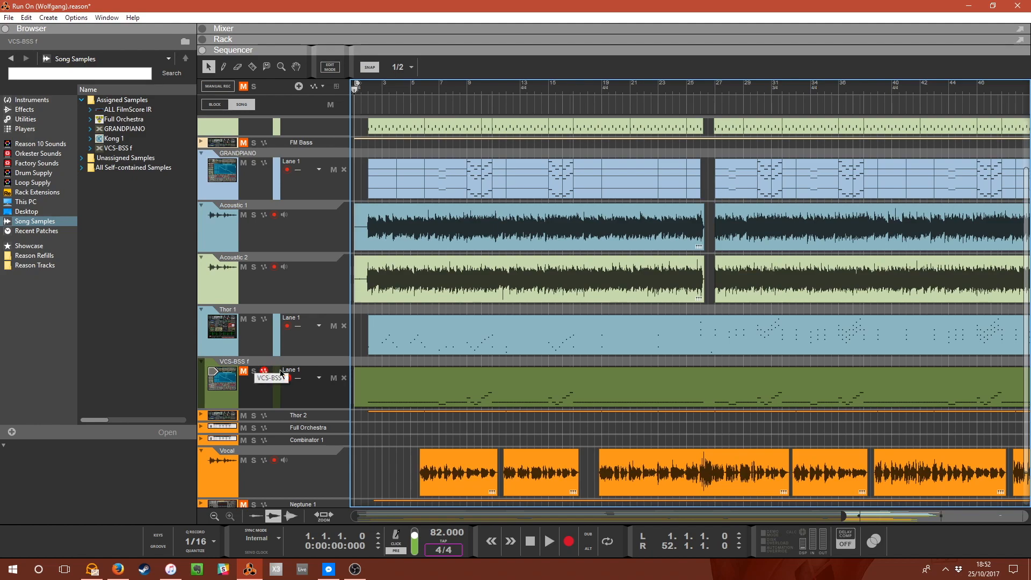
click(369, 92)
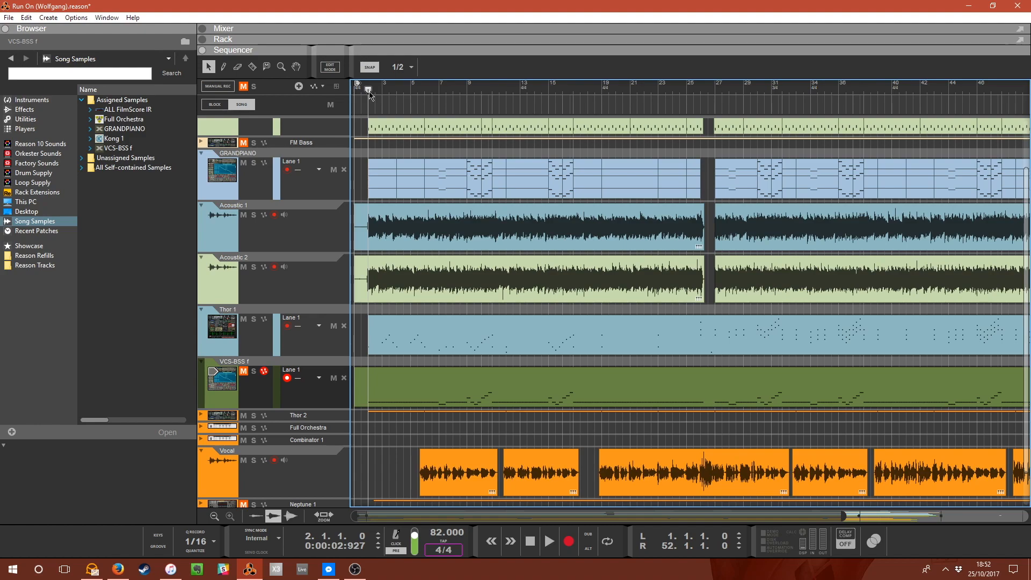
click(244, 371)
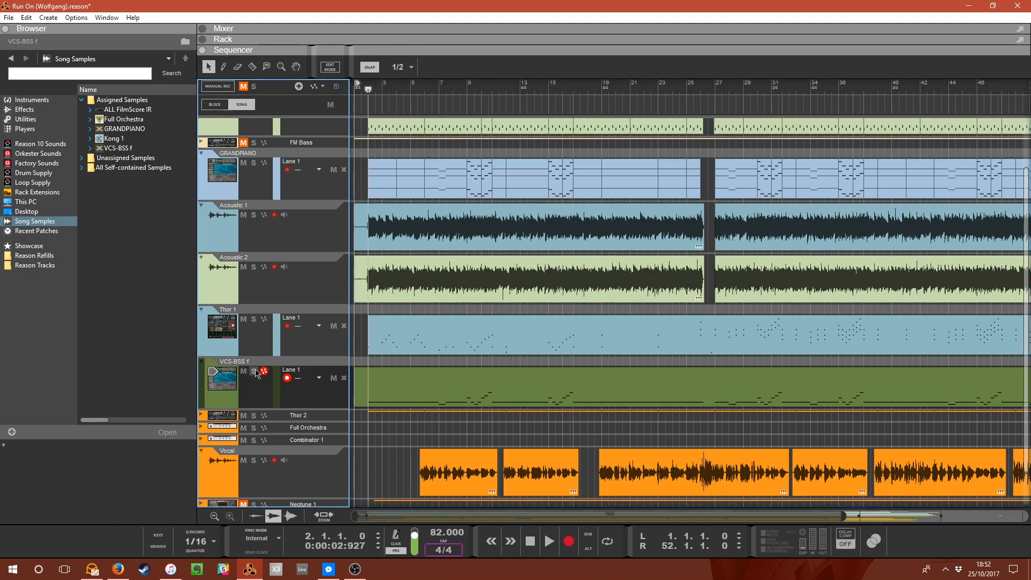
click(253, 371)
key(space)
scroll(288, 304, down, 2)
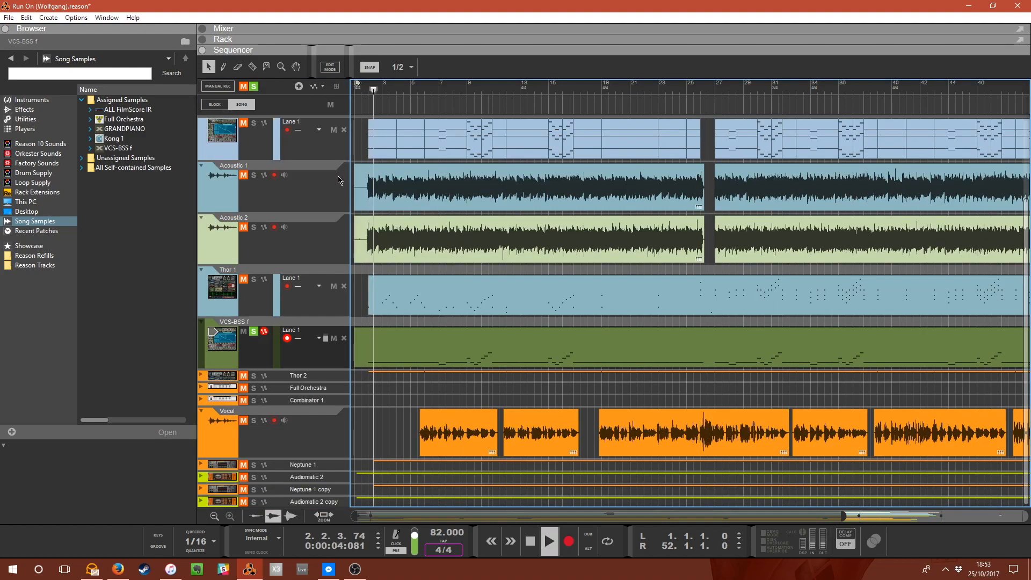
Toggle the VCS-BSS f solo and expand its NN-XT sampler device in the rack.
click(253, 332)
drag(375, 55, 394, 424)
scroll(346, 275, down, 5)
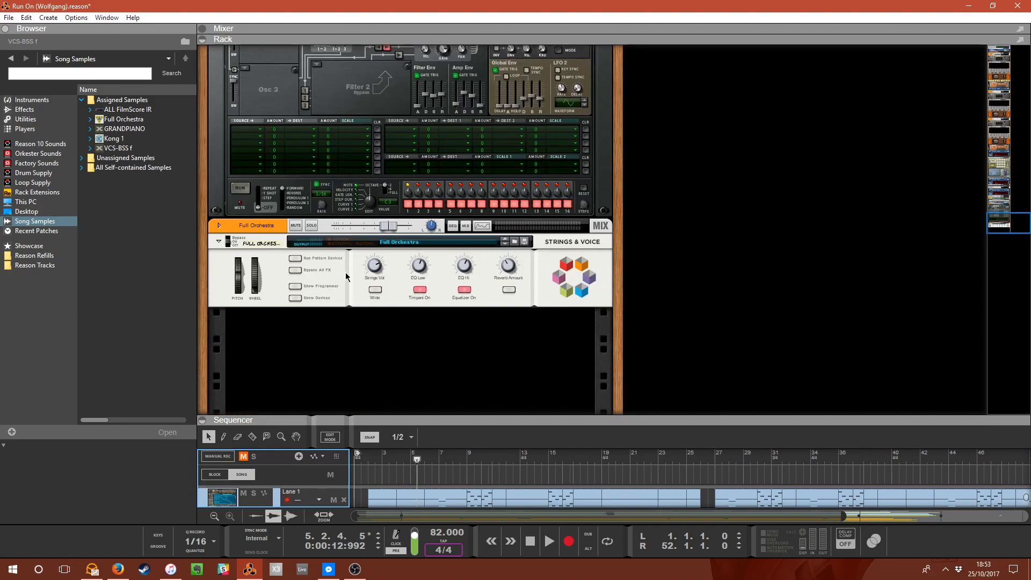
scroll(354, 310, up, 7)
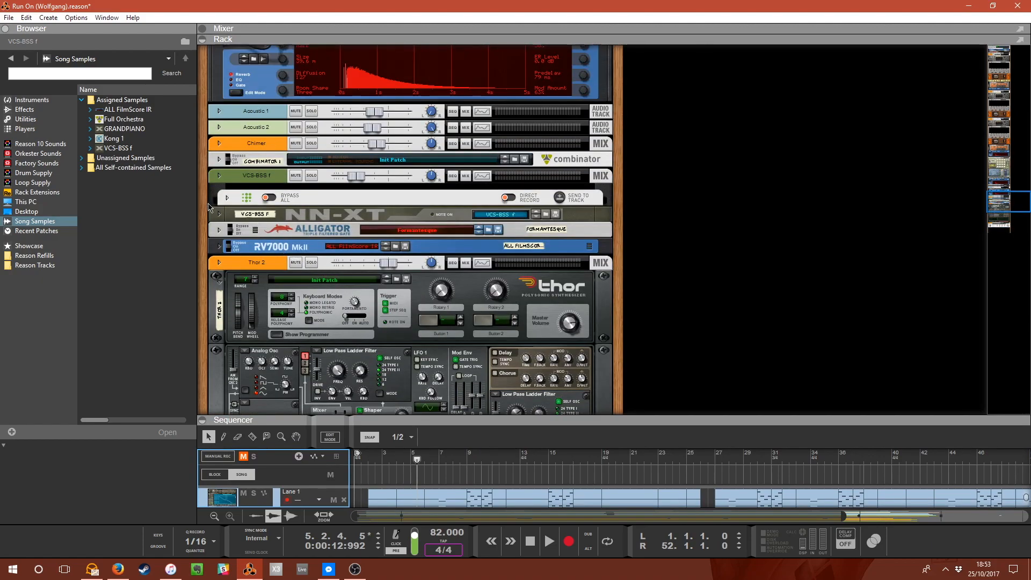
click(221, 214)
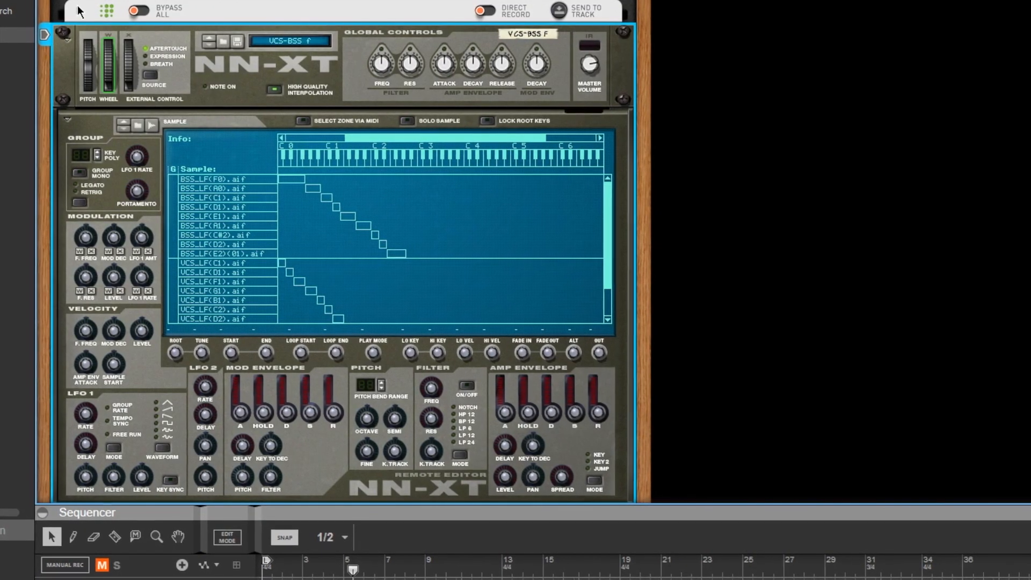
Examine the VCS-BSS f chain's Scales & Chords player and NN-XT sample zones.
click(80, 9)
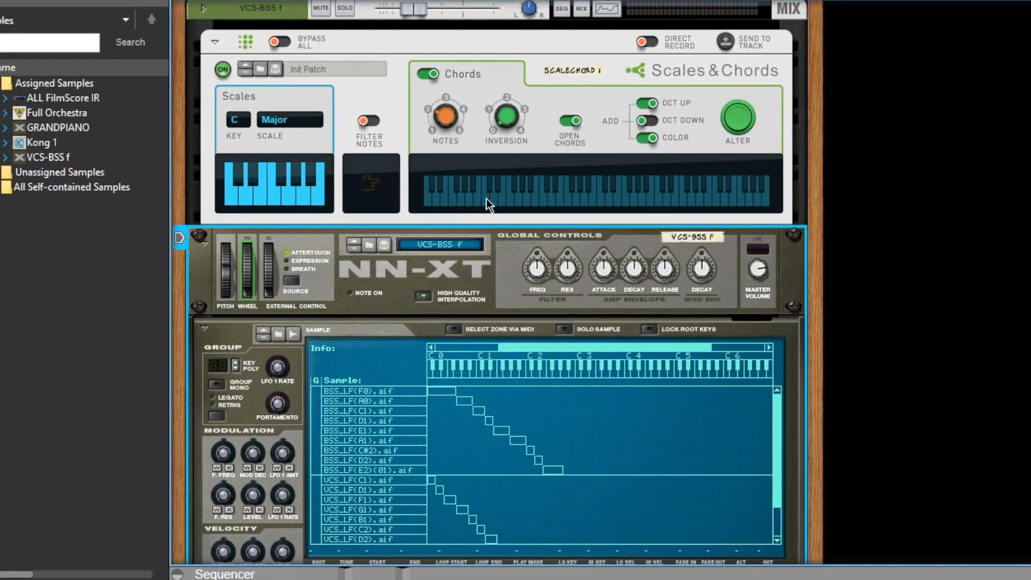
scroll(441, 257, down, 4)
scroll(446, 271, down, 2)
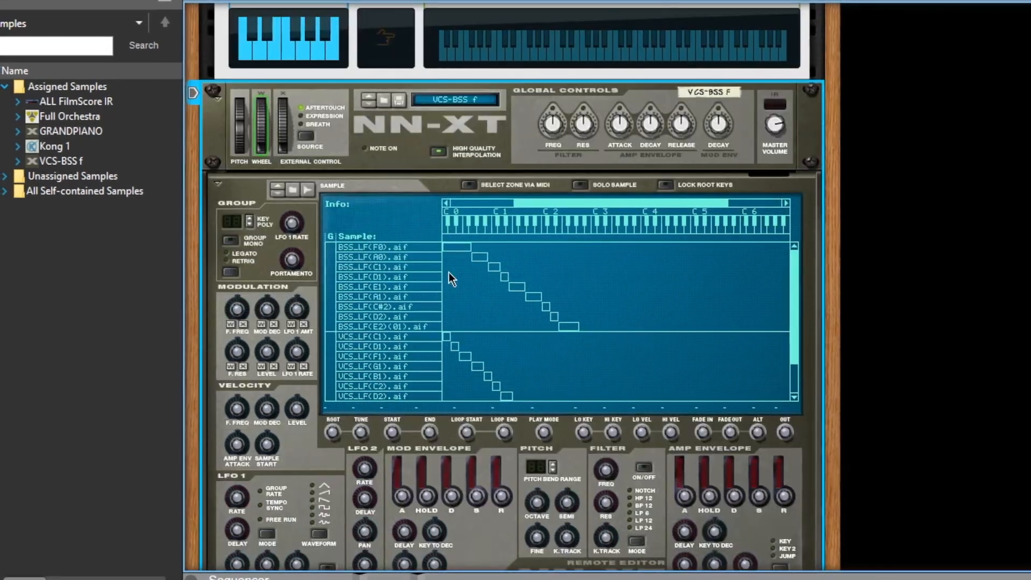
scroll(448, 299, down, 2)
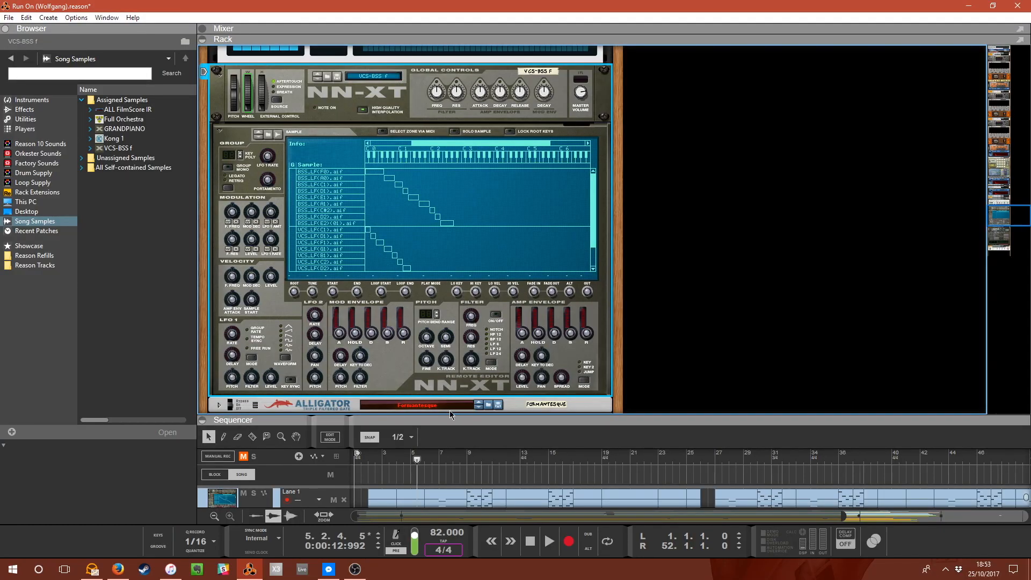
scroll(461, 371, down, 2)
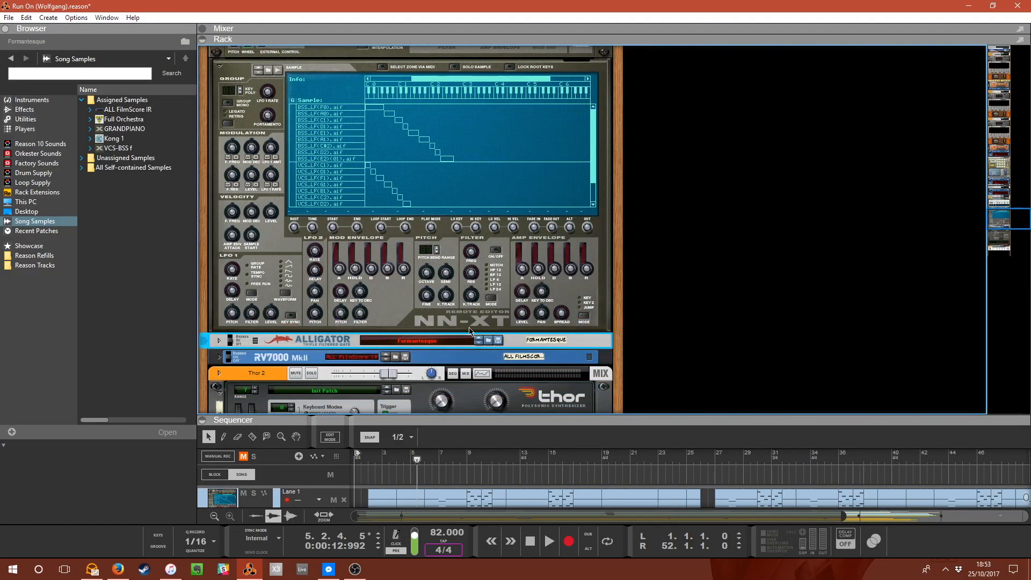
Expand the Alligator triple filtered gate below the NN-XT and inspect its settings.
click(220, 341)
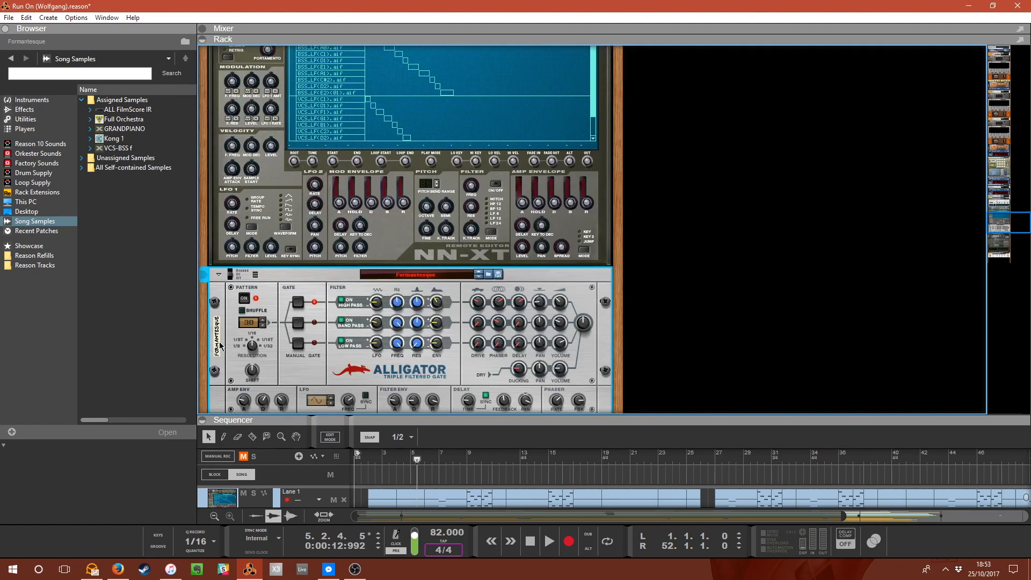
scroll(295, 286, down, 2)
scroll(349, 290, up, 4)
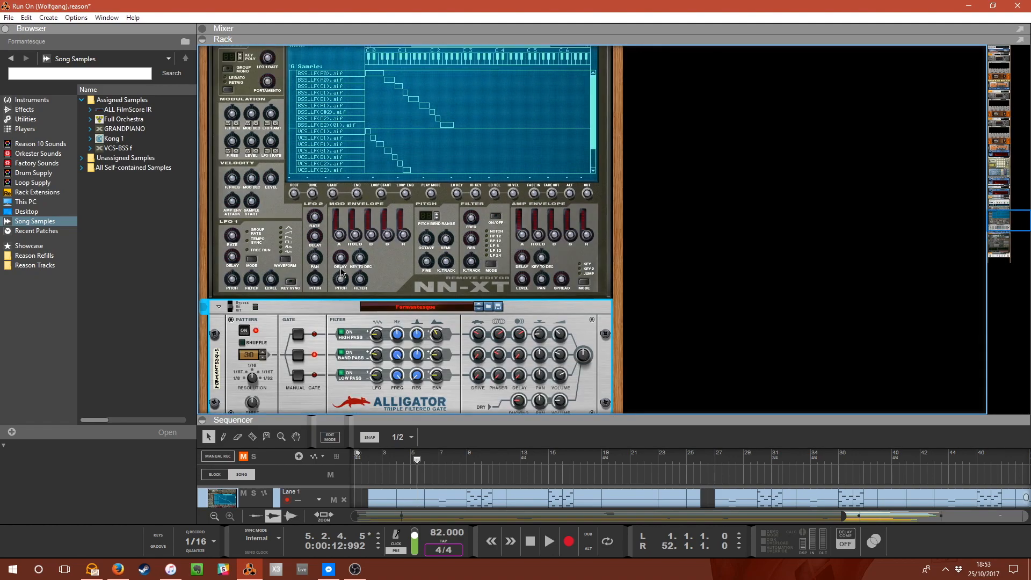
scroll(420, 331, up, 8)
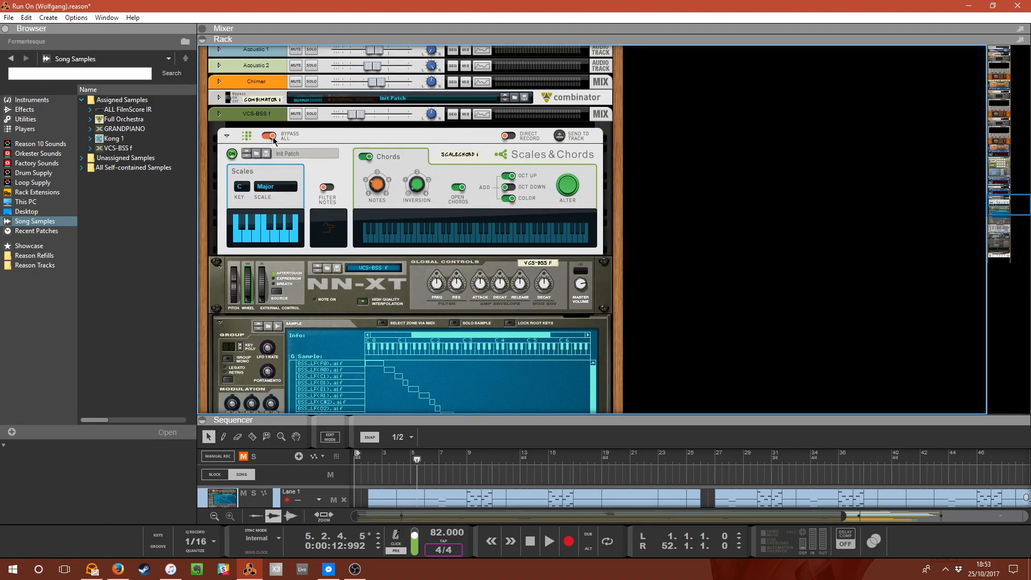
scroll(274, 140, down, 9)
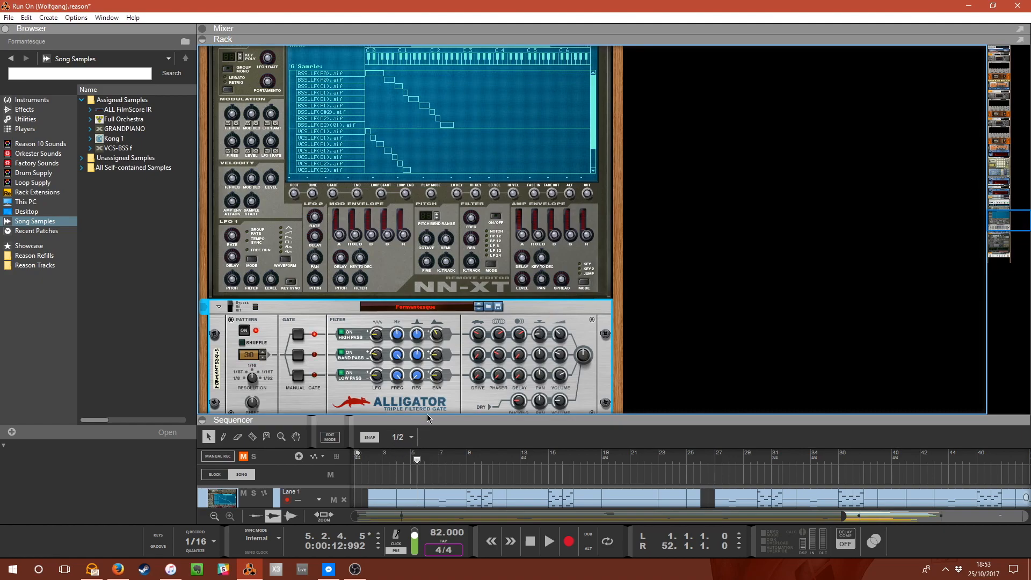
Return to the sequencer, solo the VCS-BSS f track and play it from bar 7.
drag(428, 418, 450, 61)
click(371, 95)
key(space)
click(254, 333)
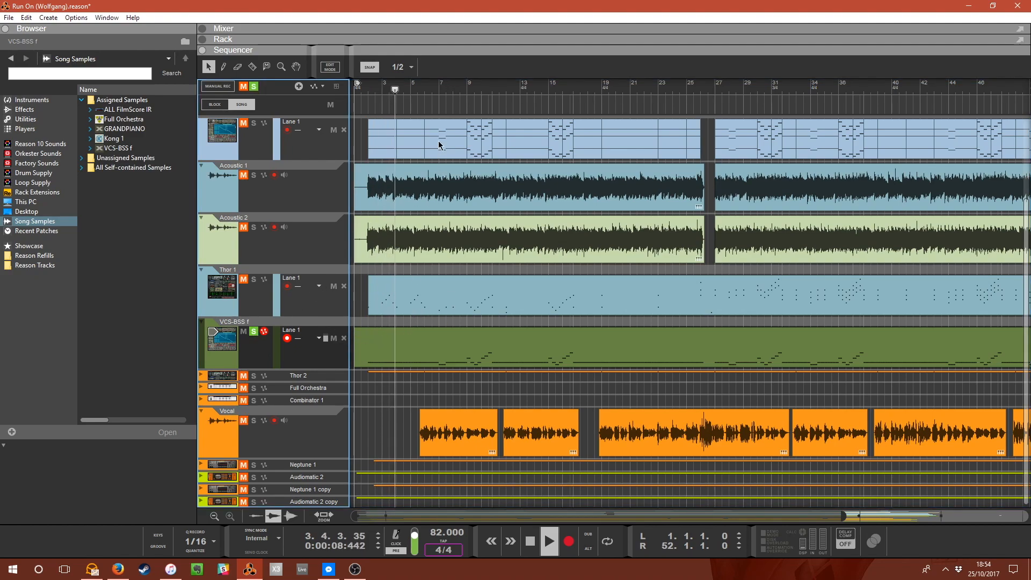
click(433, 90)
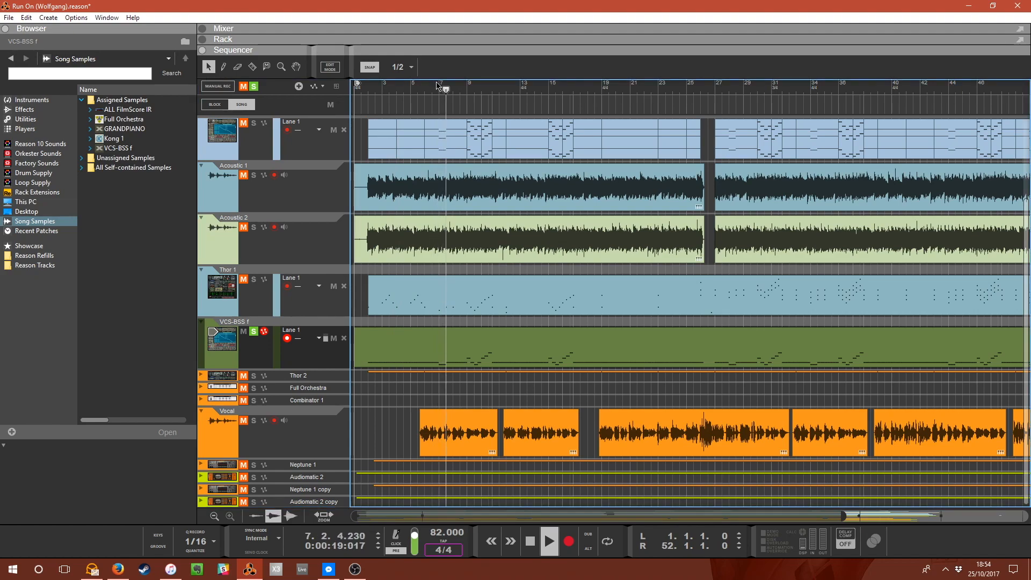
key(space)
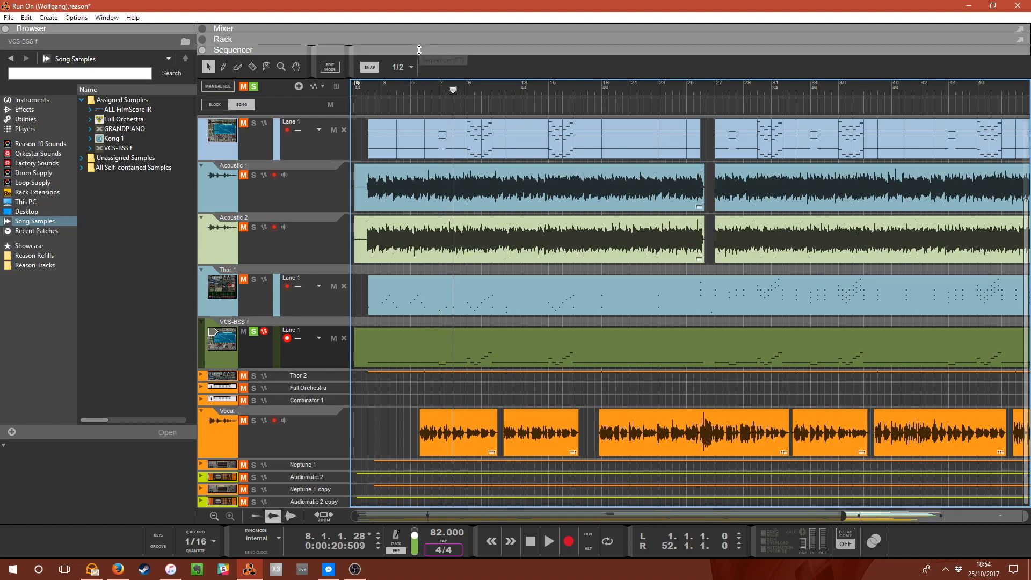
Open the VCS-BSS f clip in the note editor, close it, and bring the rack back into view.
double_click(401, 348)
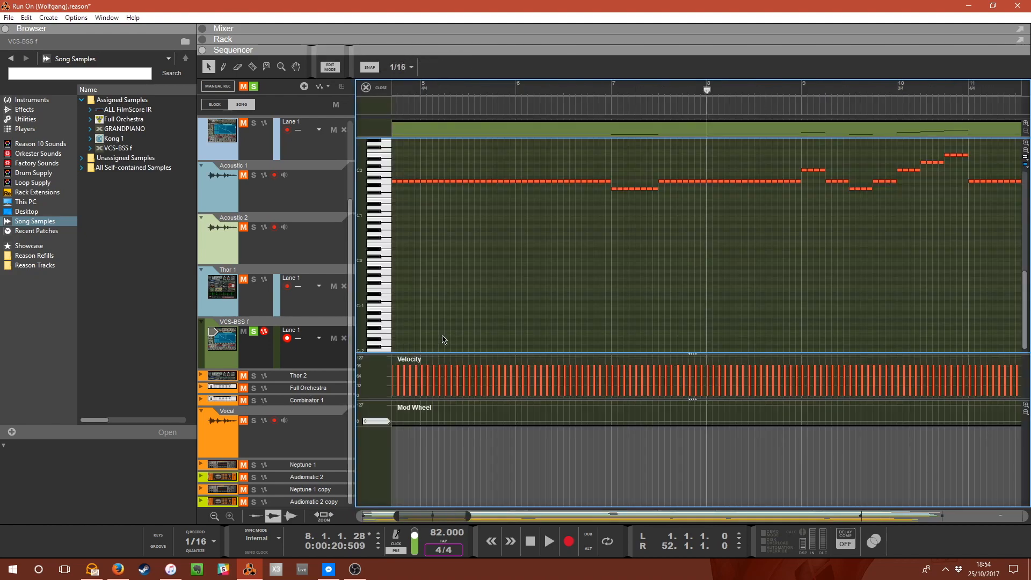
click(363, 88)
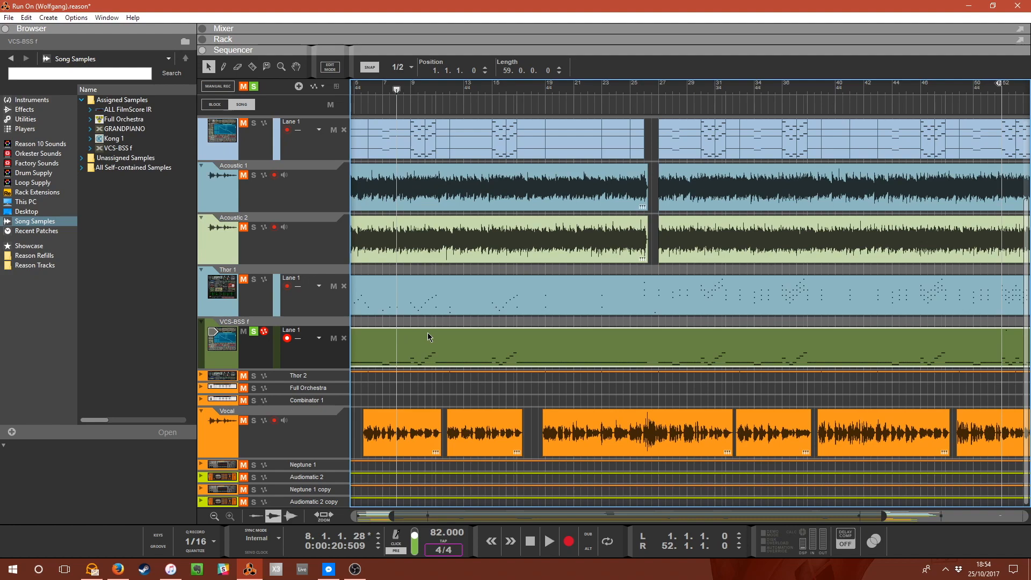
drag(388, 50, 397, 275)
scroll(408, 194, up, 3)
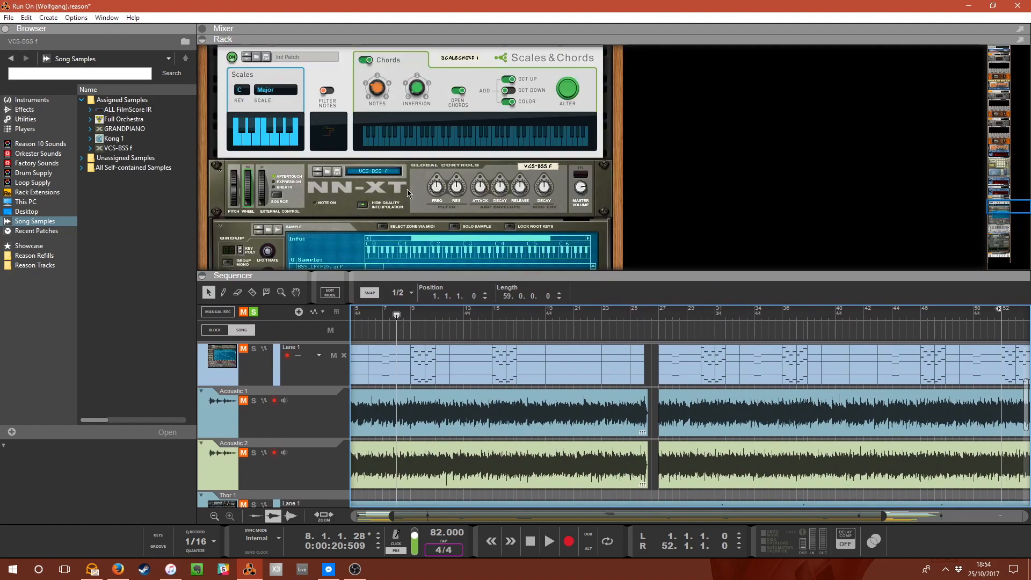
scroll(407, 193, up, 2)
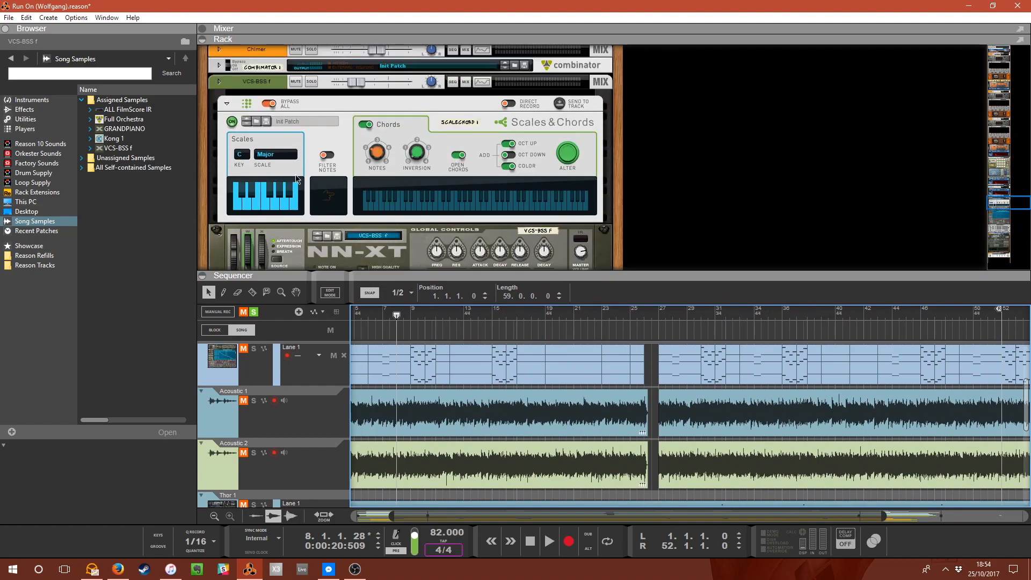
Fold the VCS-BSS f chain's NN-XT and Alligator devices in the rack.
click(219, 82)
click(220, 82)
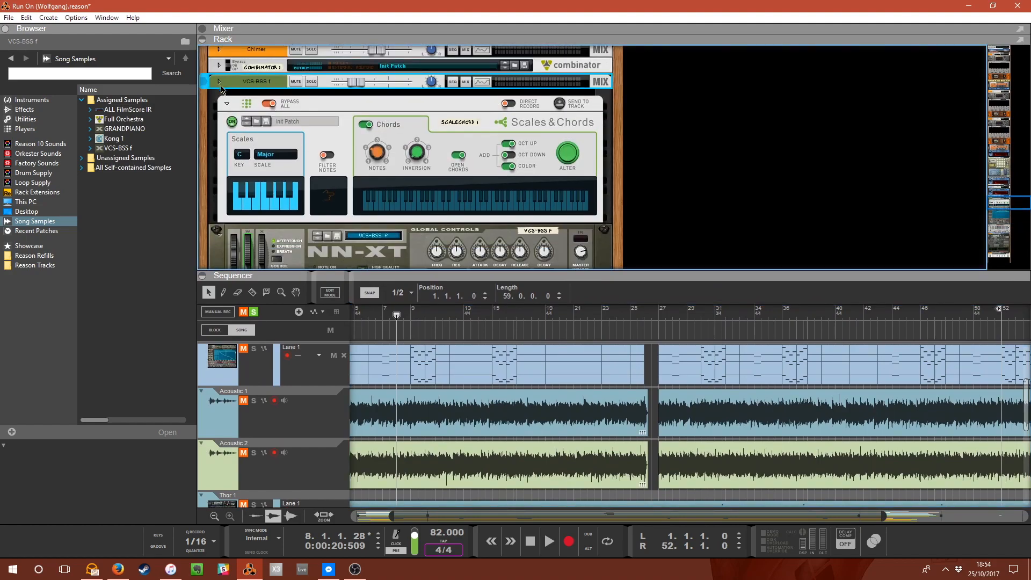
click(218, 231)
scroll(218, 182, down, 3)
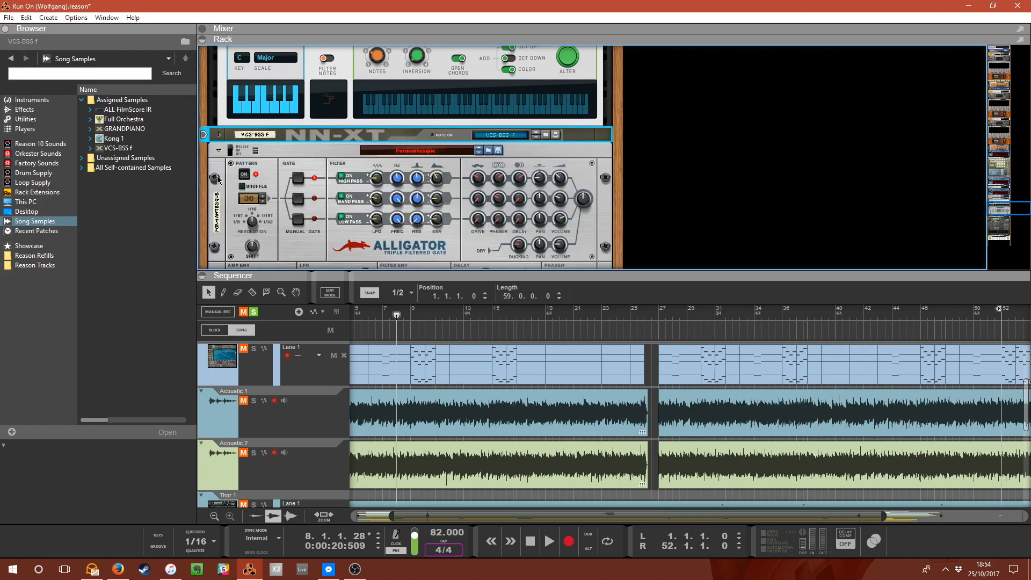
click(219, 151)
scroll(220, 121, up, 3)
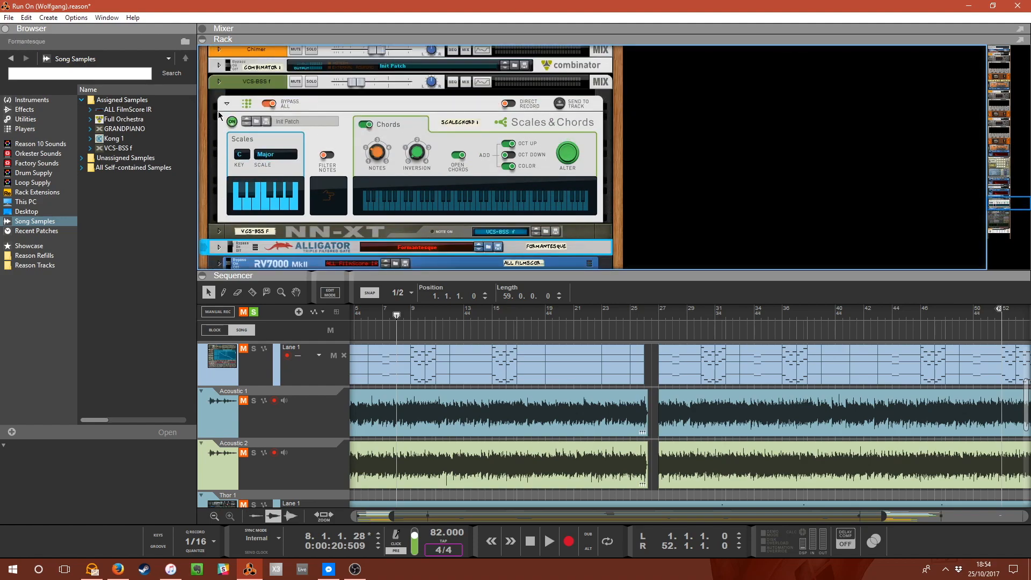
Fold the Scales & Chords player in the rack and expand the Thor 2 track in the sequencer.
click(226, 105)
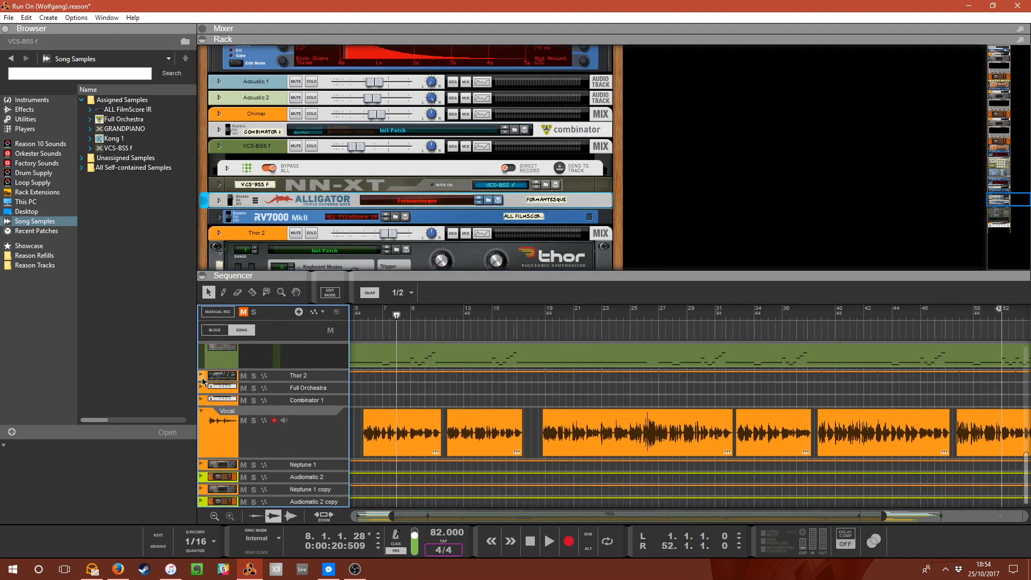
click(203, 379)
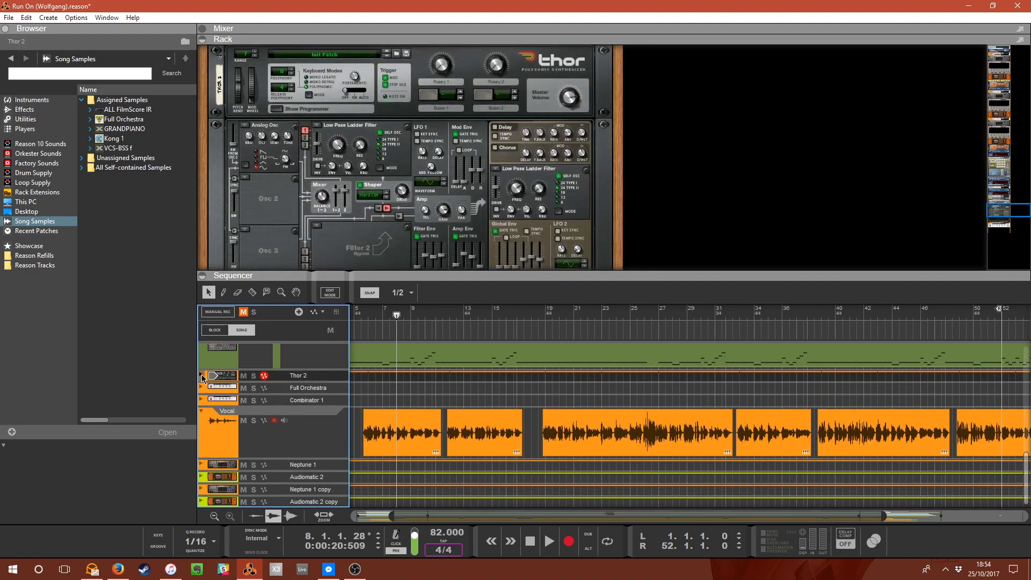
click(202, 376)
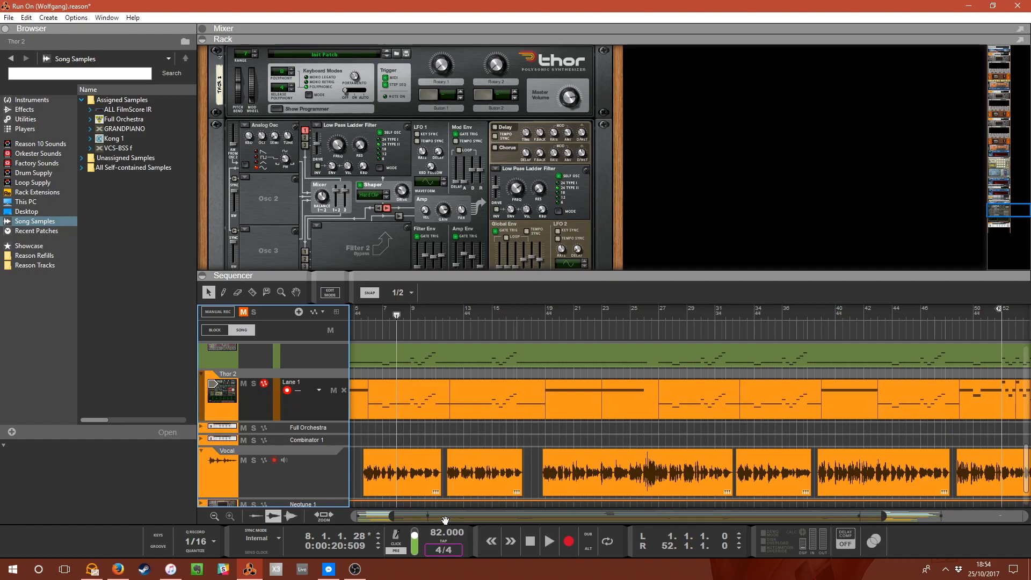
Solo the Thor 2 track and play it from bar 2.
drag(444, 519, 410, 519)
click(368, 317)
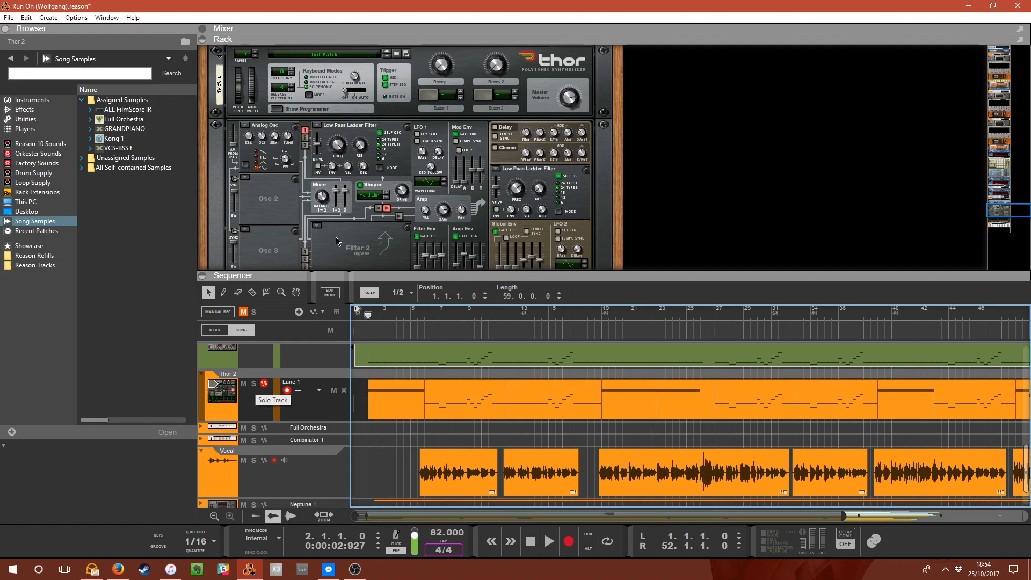
scroll(349, 258, up, 5)
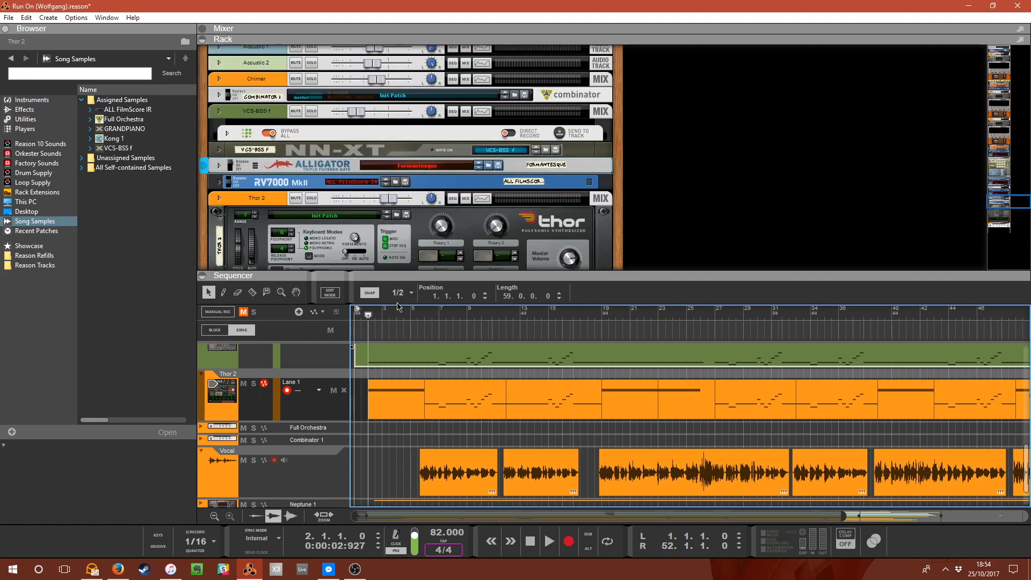
click(254, 383)
key(space)
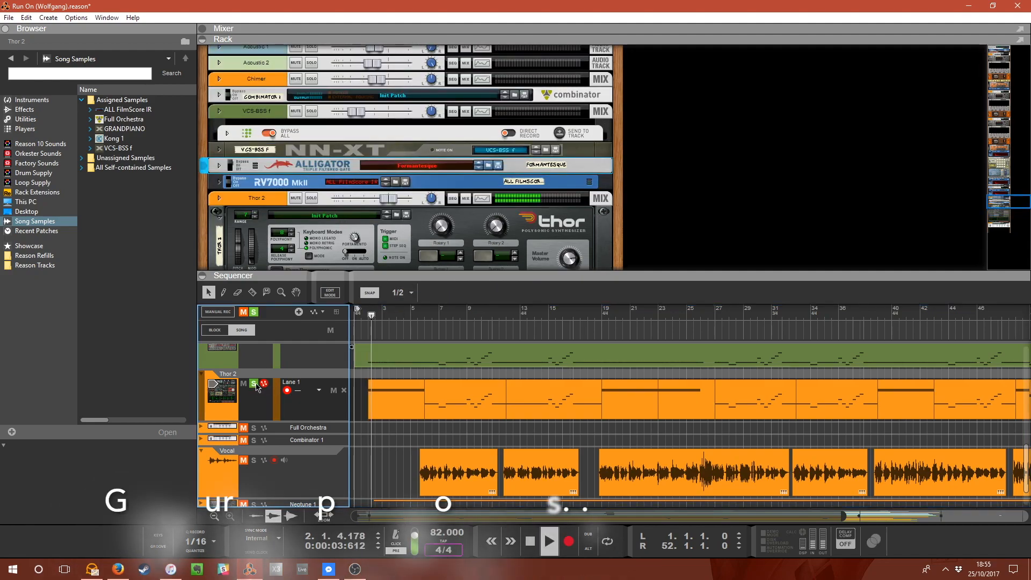
key(space)
Play Thor 2 from bar 5 while scrolling through its Thor synthesizer panel in the rack.
click(426, 324)
click(422, 317)
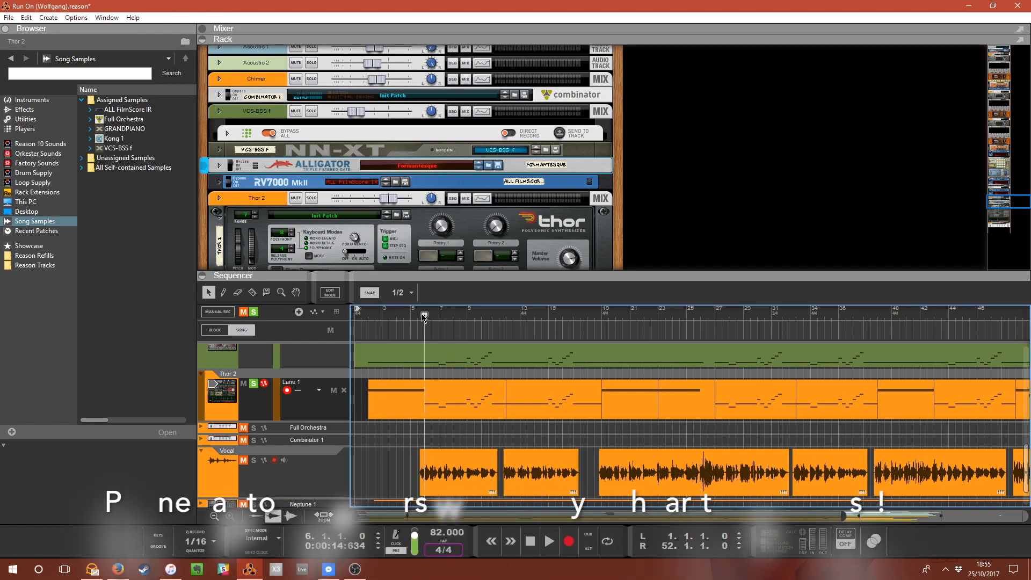
key(space)
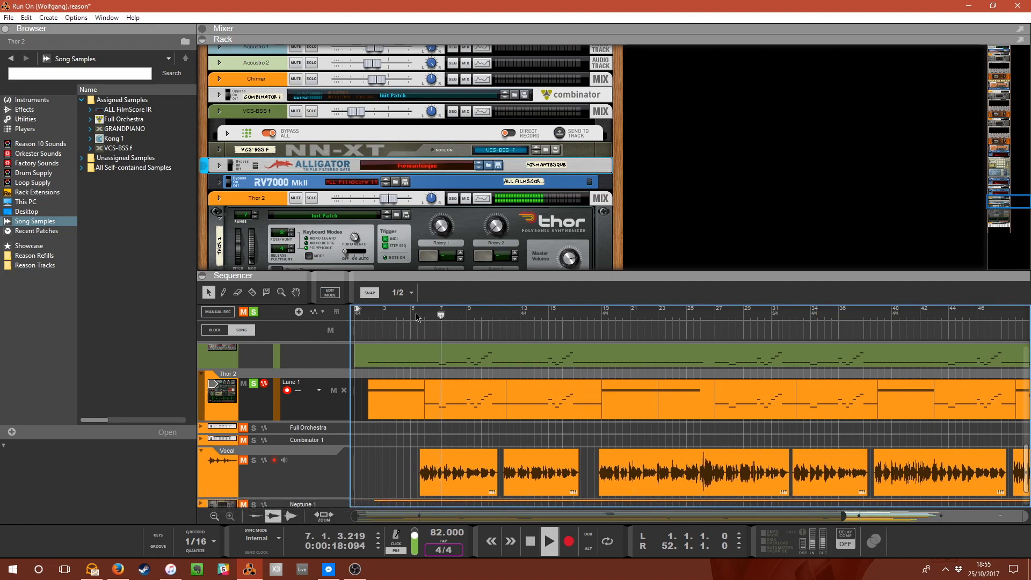
scroll(442, 222, down, 7)
scroll(441, 221, up, 4)
scroll(343, 215, down, 3)
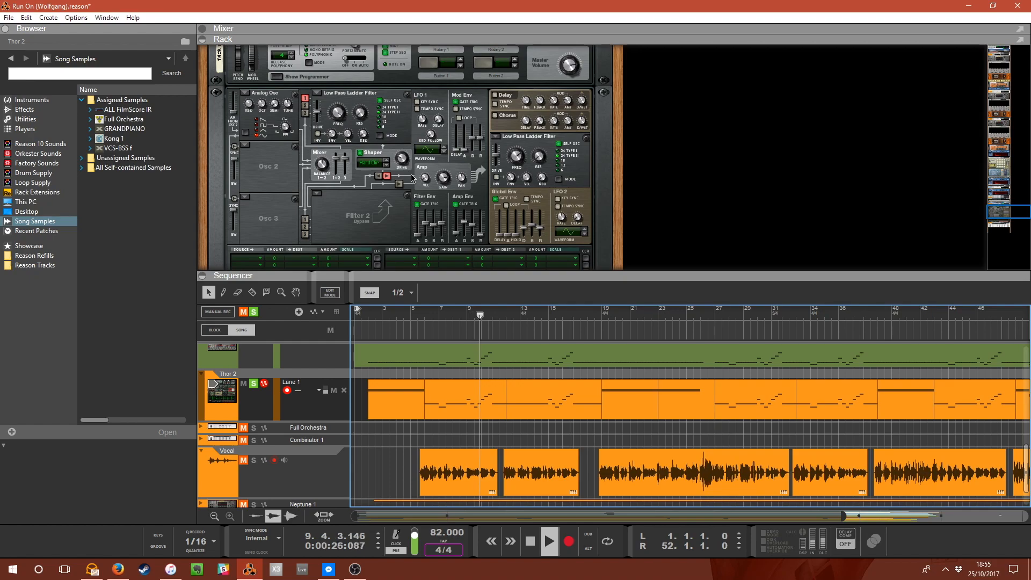
scroll(411, 174, up, 5)
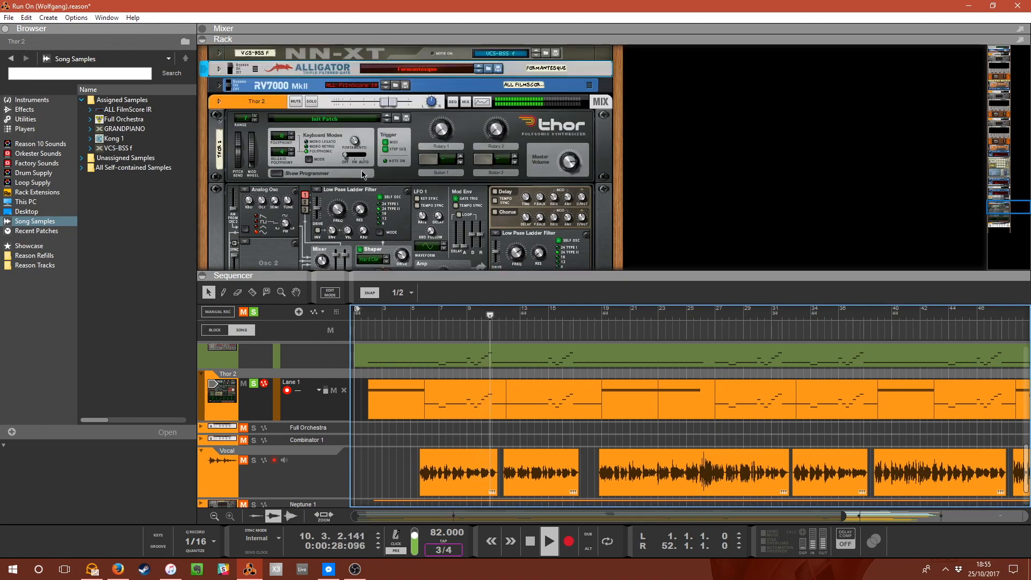
Unsolo the Thor 2 track, play the song from bar 2 and mute Thor 2.
click(253, 383)
click(369, 319)
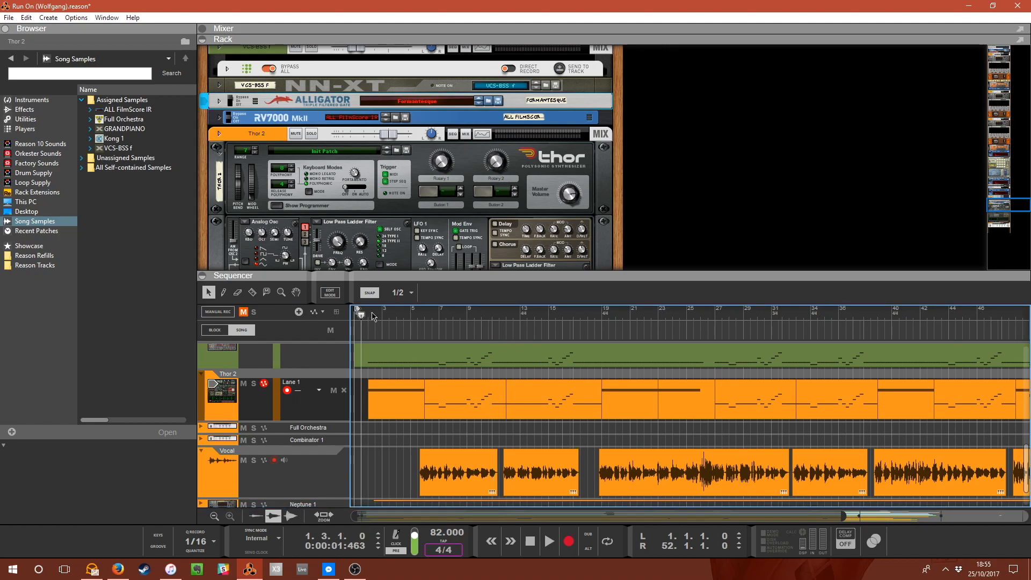
key(space)
click(470, 316)
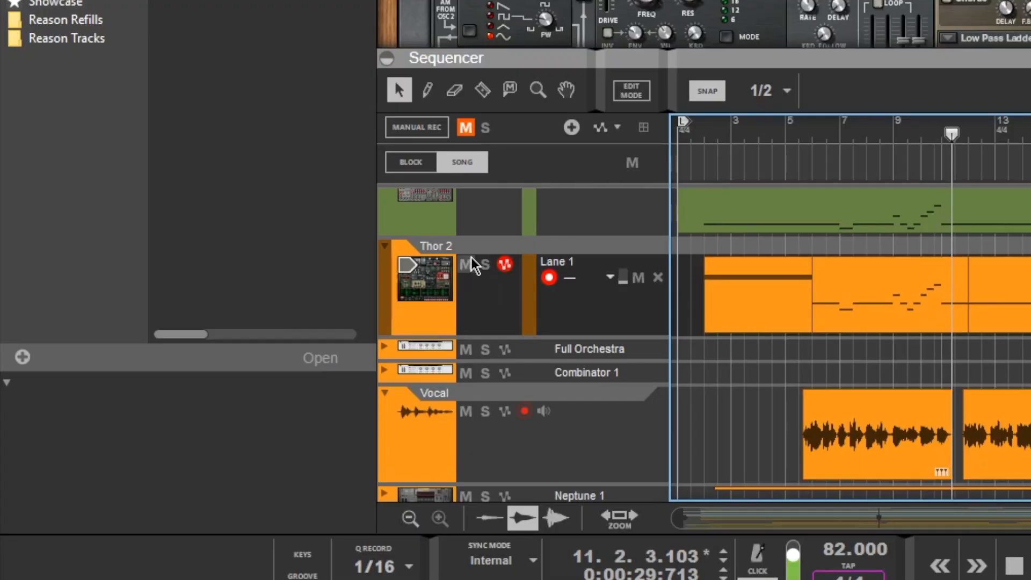
click(472, 265)
click(884, 138)
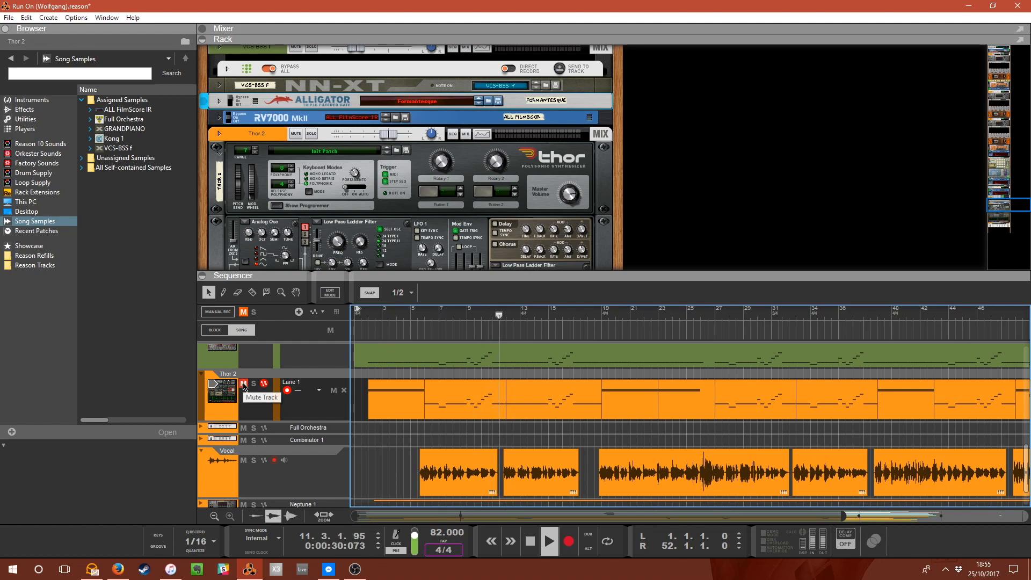
key(space)
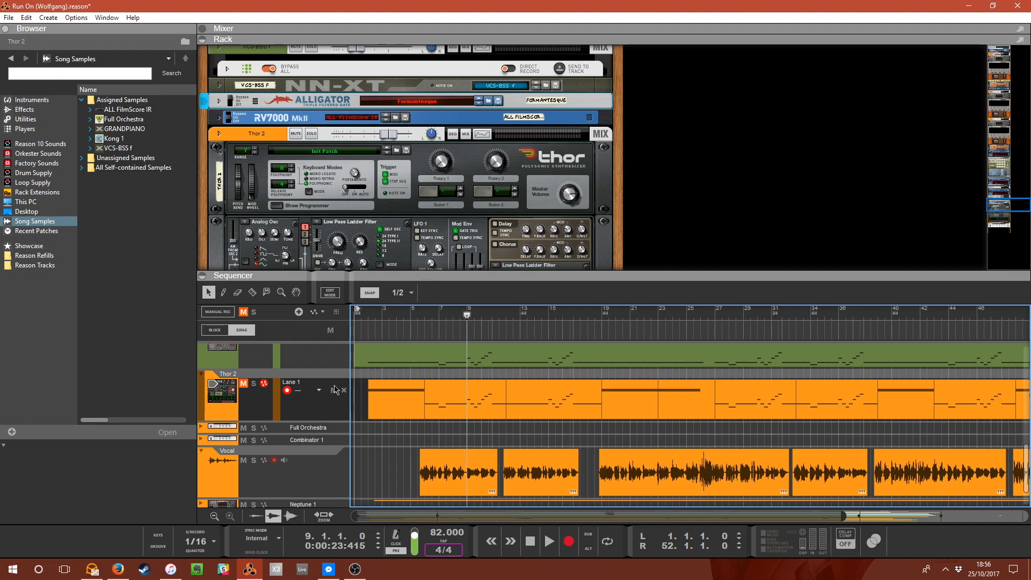
Scroll the sequencer track list and move the playhead to bar 7.
scroll(337, 395, down, 2)
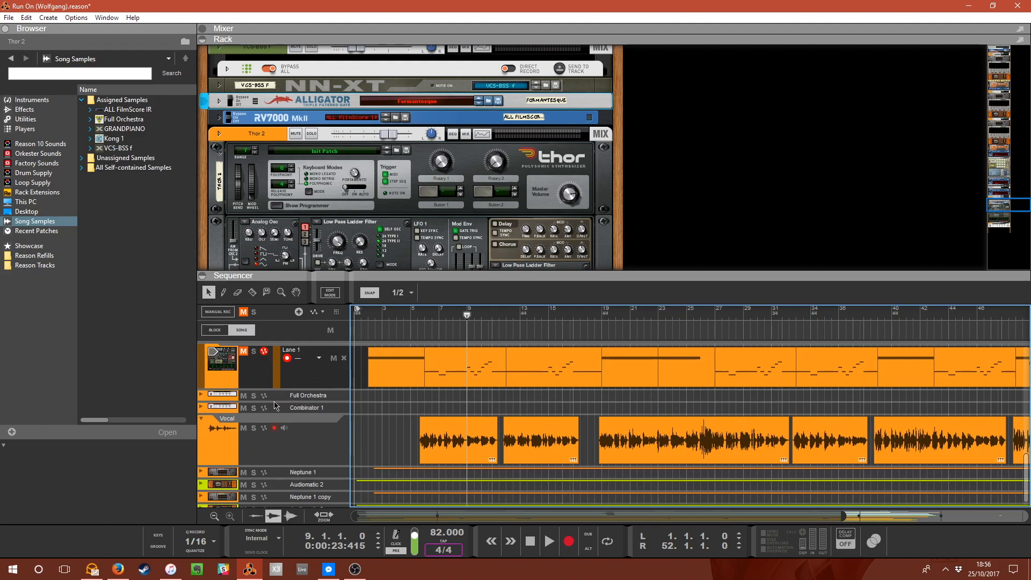
scroll(310, 399, down, 1)
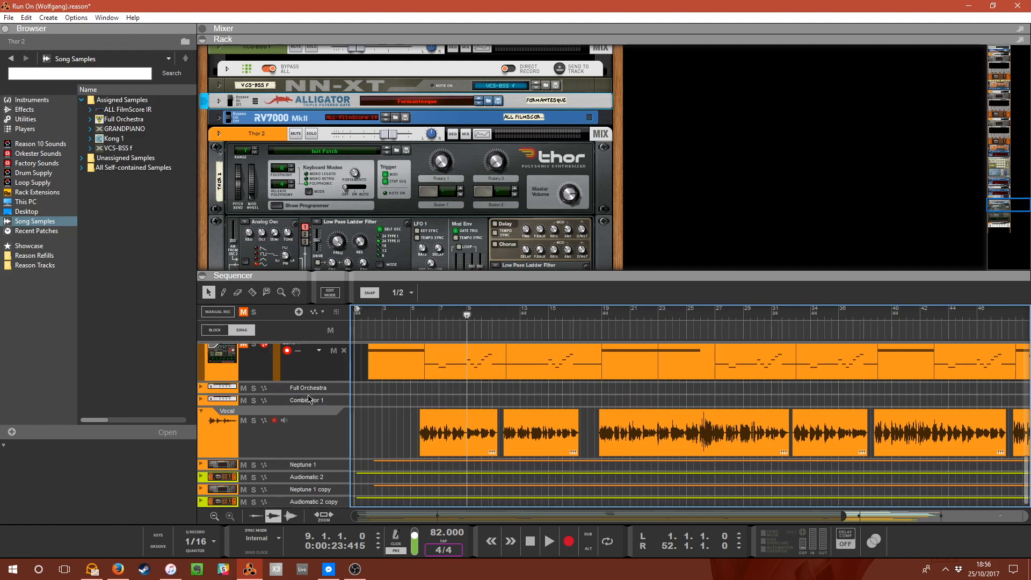
click(425, 317)
drag(427, 317, 428, 321)
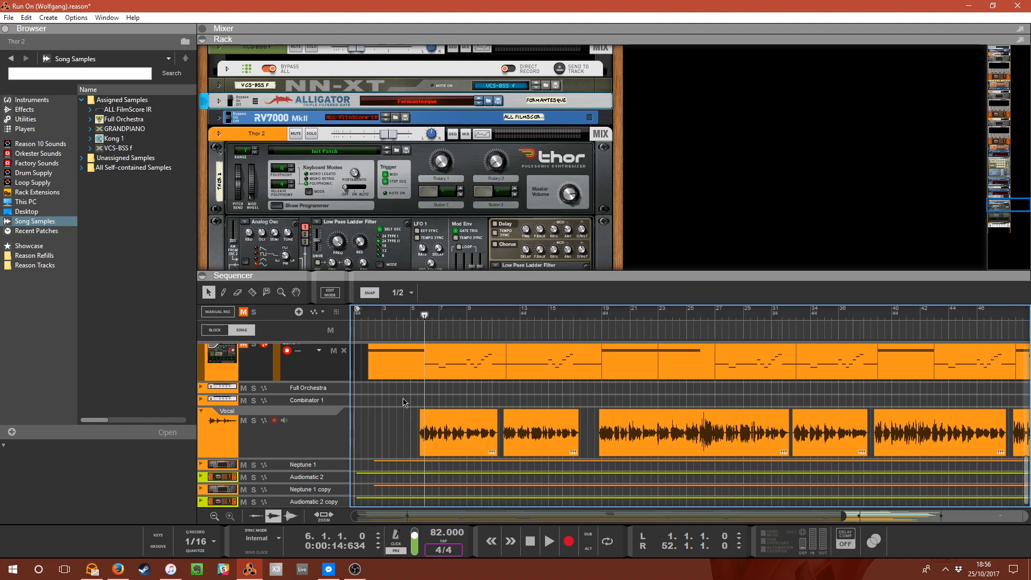
scroll(404, 376, up, 4)
scroll(404, 376, up, 6)
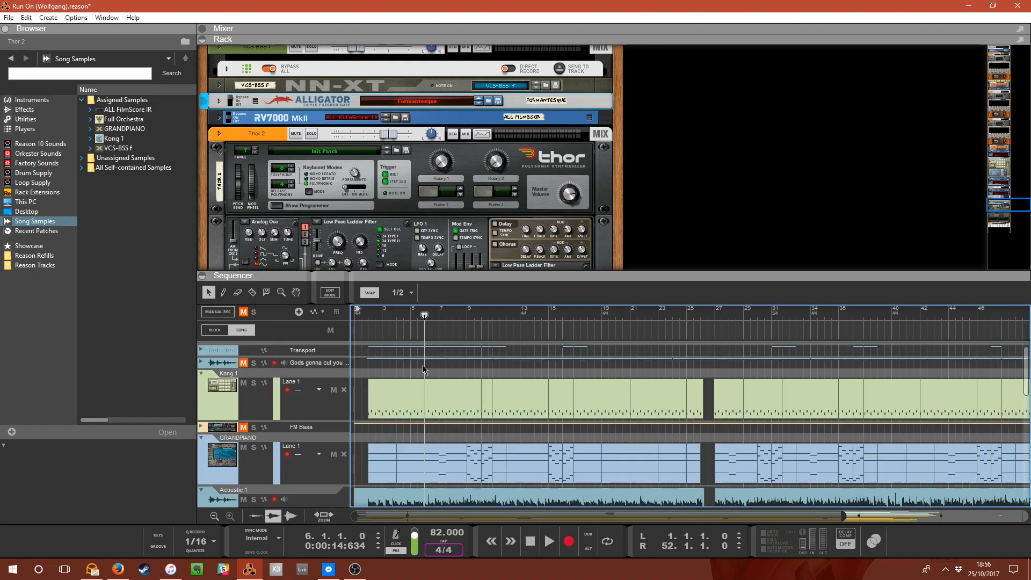
mouse_move(428, 317)
mouse_down()
mouse_move(456, 328)
mouse_move(429, 331)
mouse_up()
click(441, 318)
drag(440, 318, 468, 325)
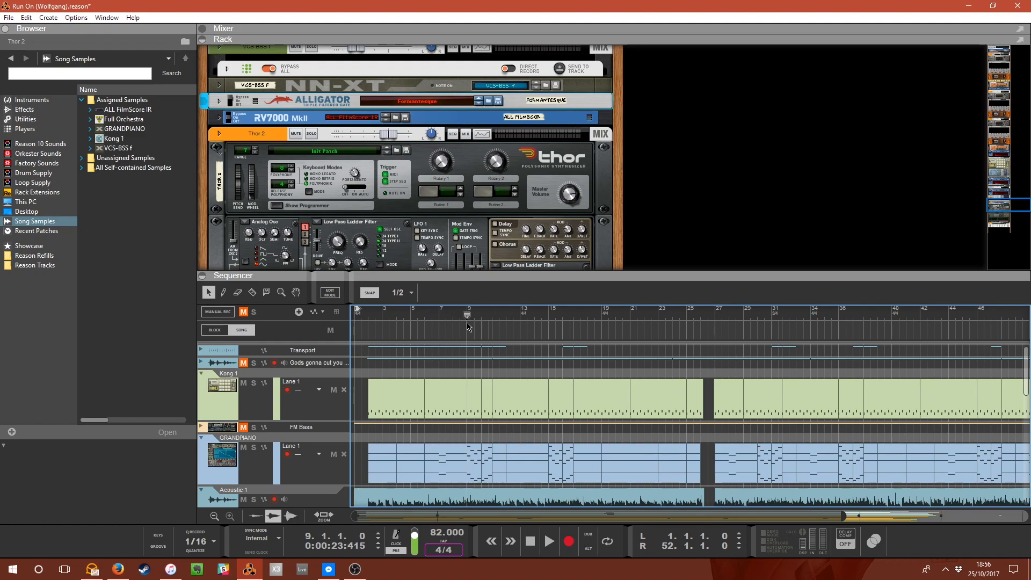
drag(467, 317, 442, 318)
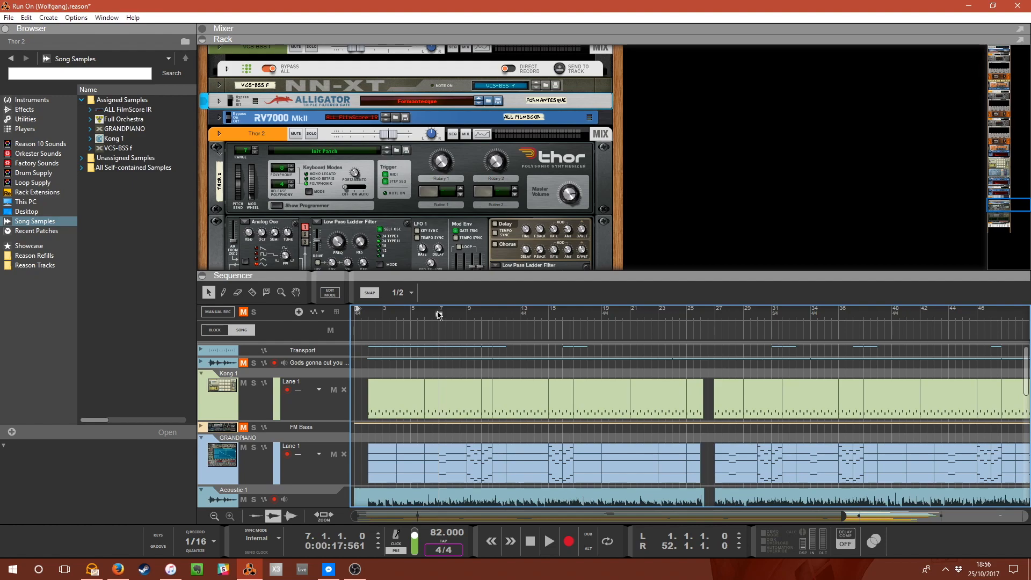
key(ctrl+a)
scroll(435, 447, down, 5)
scroll(435, 446, up, 10)
Enlarge the sequencer to fill the window and move the playhead to bar 2.
drag(554, 271, 498, 3)
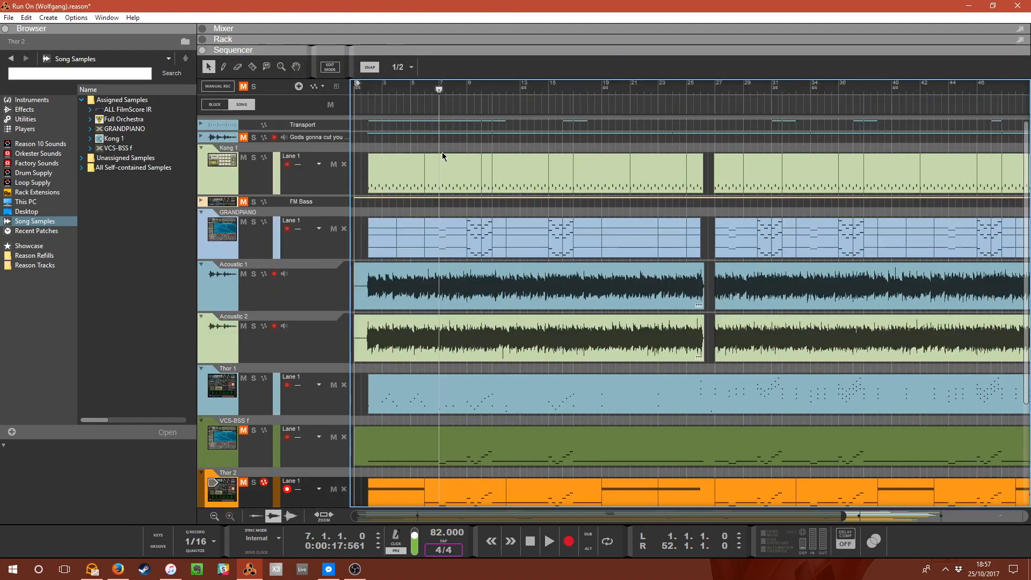
mouse_move(439, 88)
mouse_down()
mouse_move(357, 94)
mouse_move(370, 92)
mouse_up()
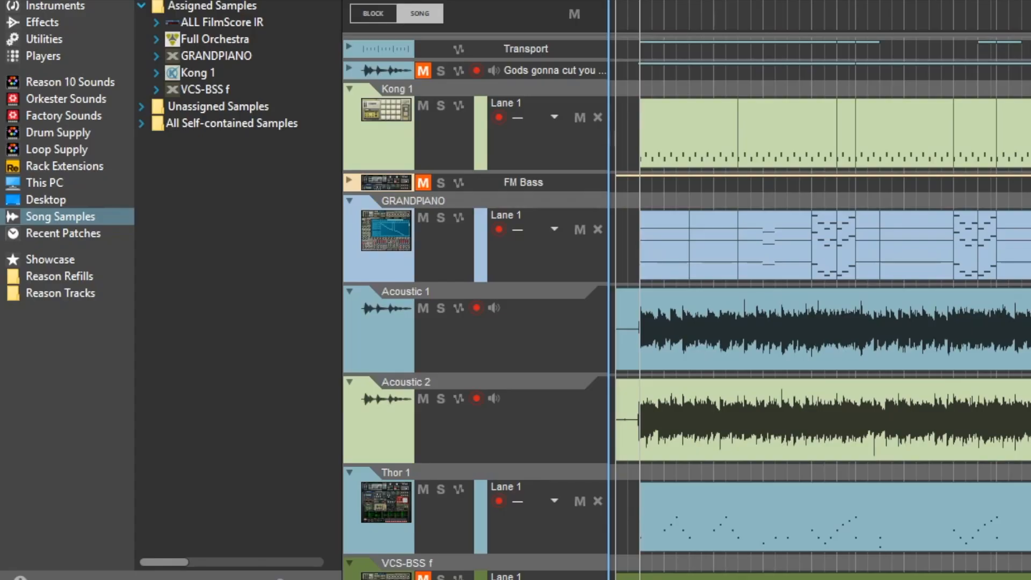
Open the Instruments category in the browser and scroll through the instrument devices.
click(32, 100)
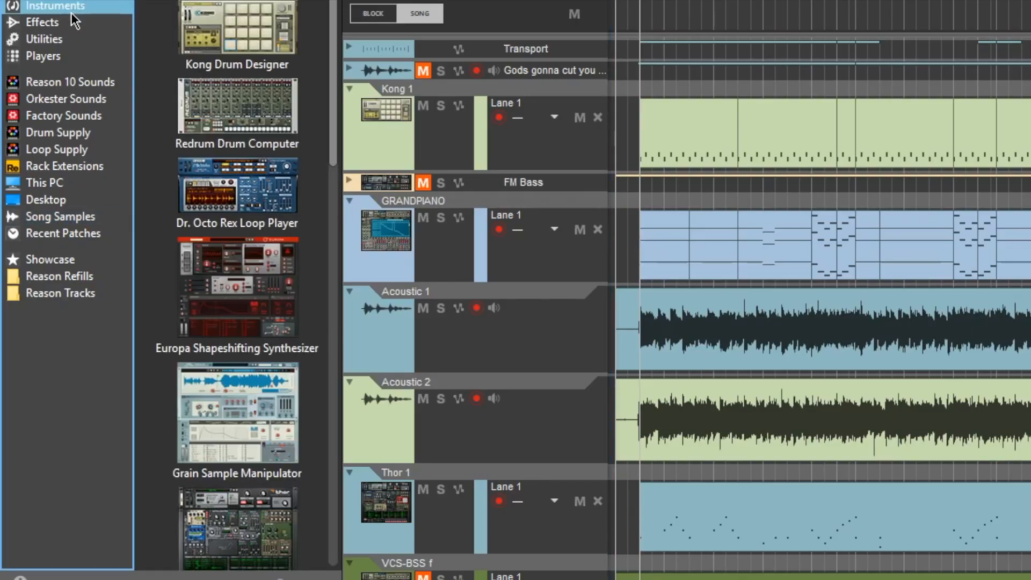
scroll(290, 269, down, 10)
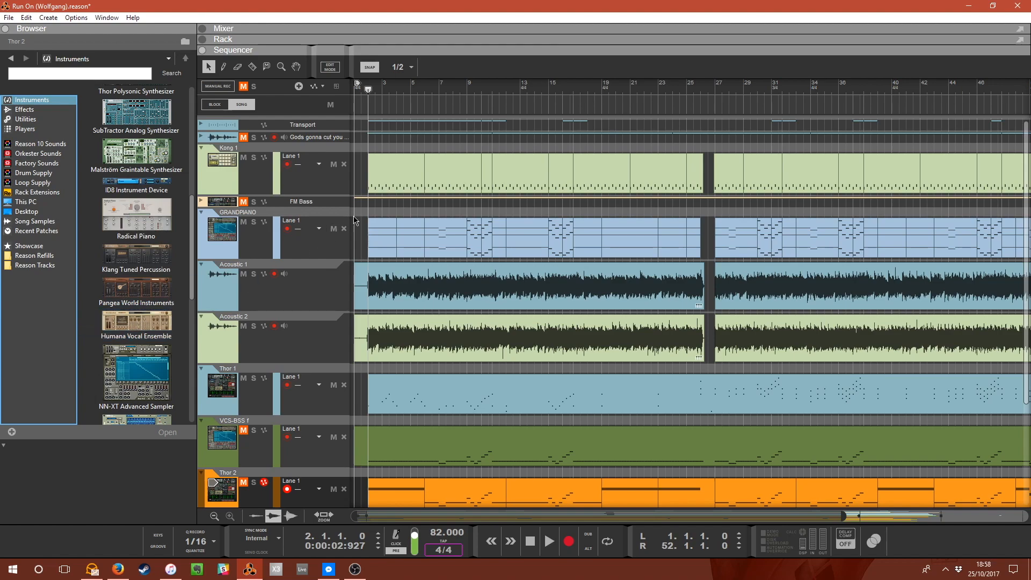
Audition the song from bar 1 while scrolling the track list, and return the playhead to bar 2.
click(364, 96)
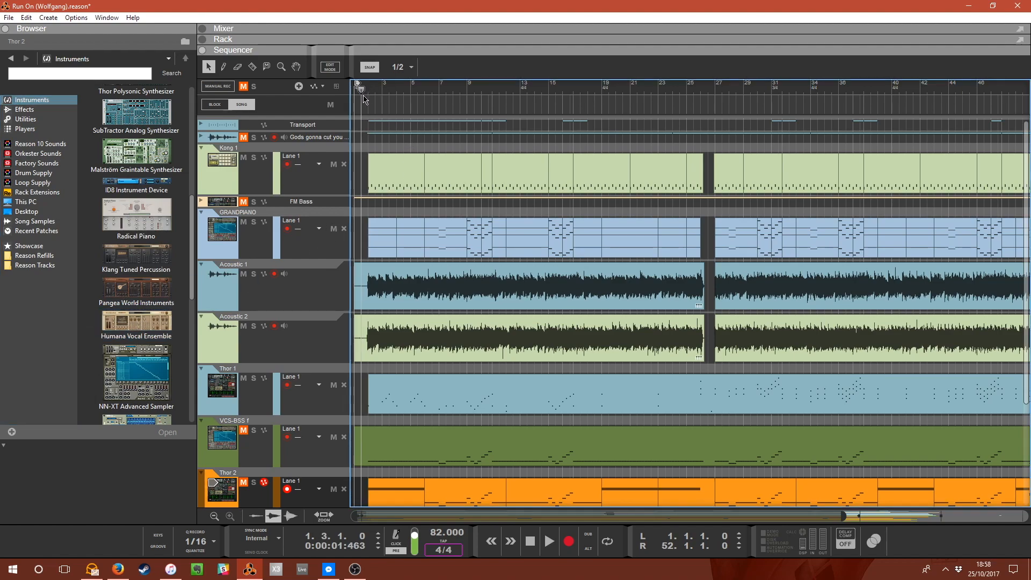
key(space)
scroll(383, 336, down, 3)
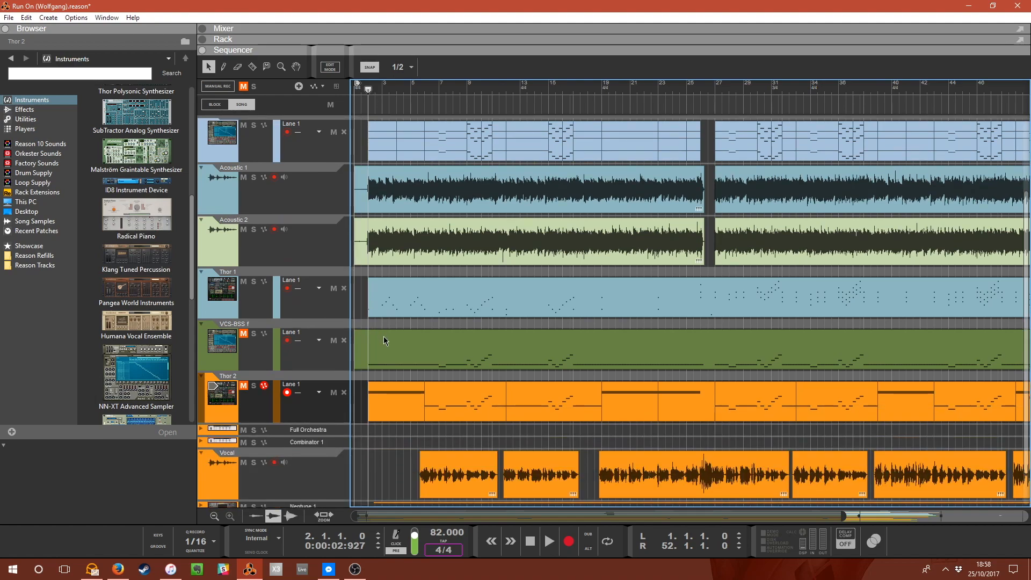
scroll(383, 336, down, 1)
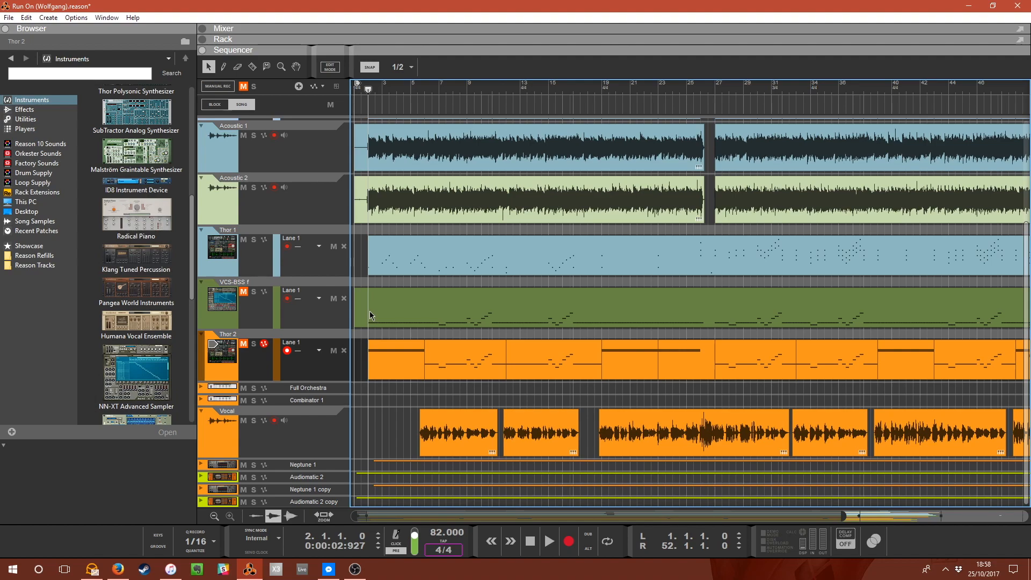
scroll(280, 308, up, 4)
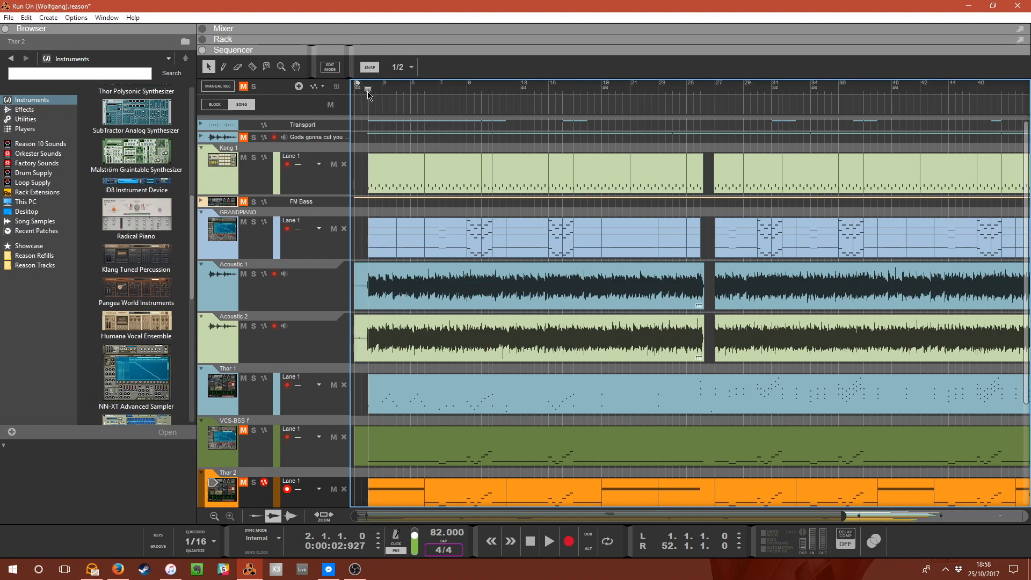
drag(369, 95, 364, 97)
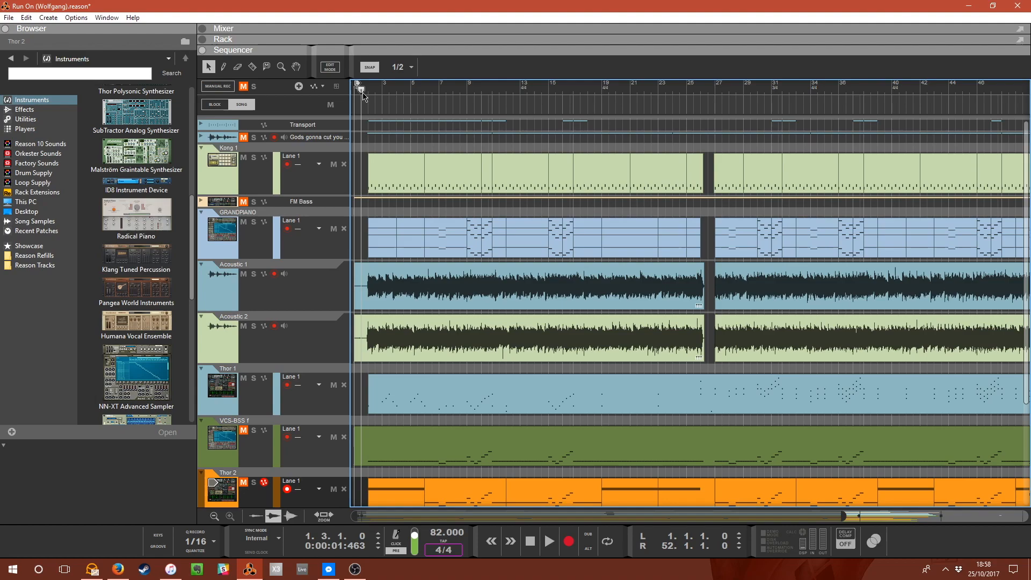
drag(364, 95, 369, 93)
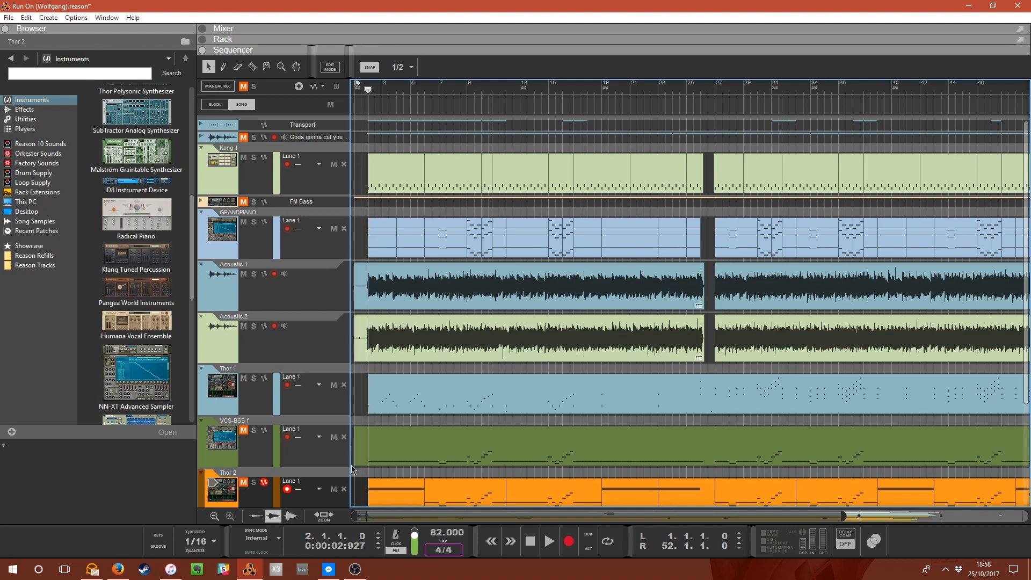